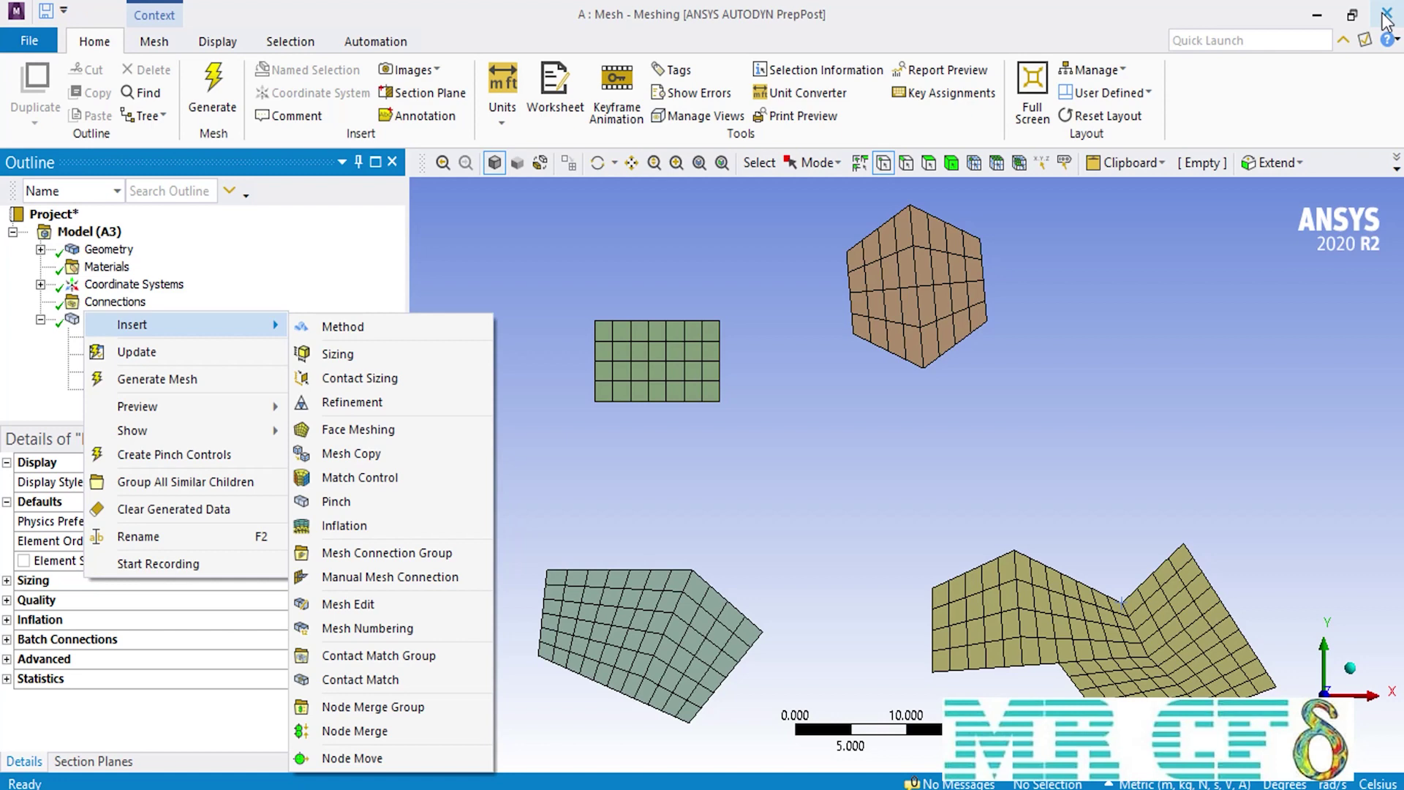
Close the ANSYS Meshing window to return to the Workbench project
{"action": "left_click", "coordinate": [1386, 16]}
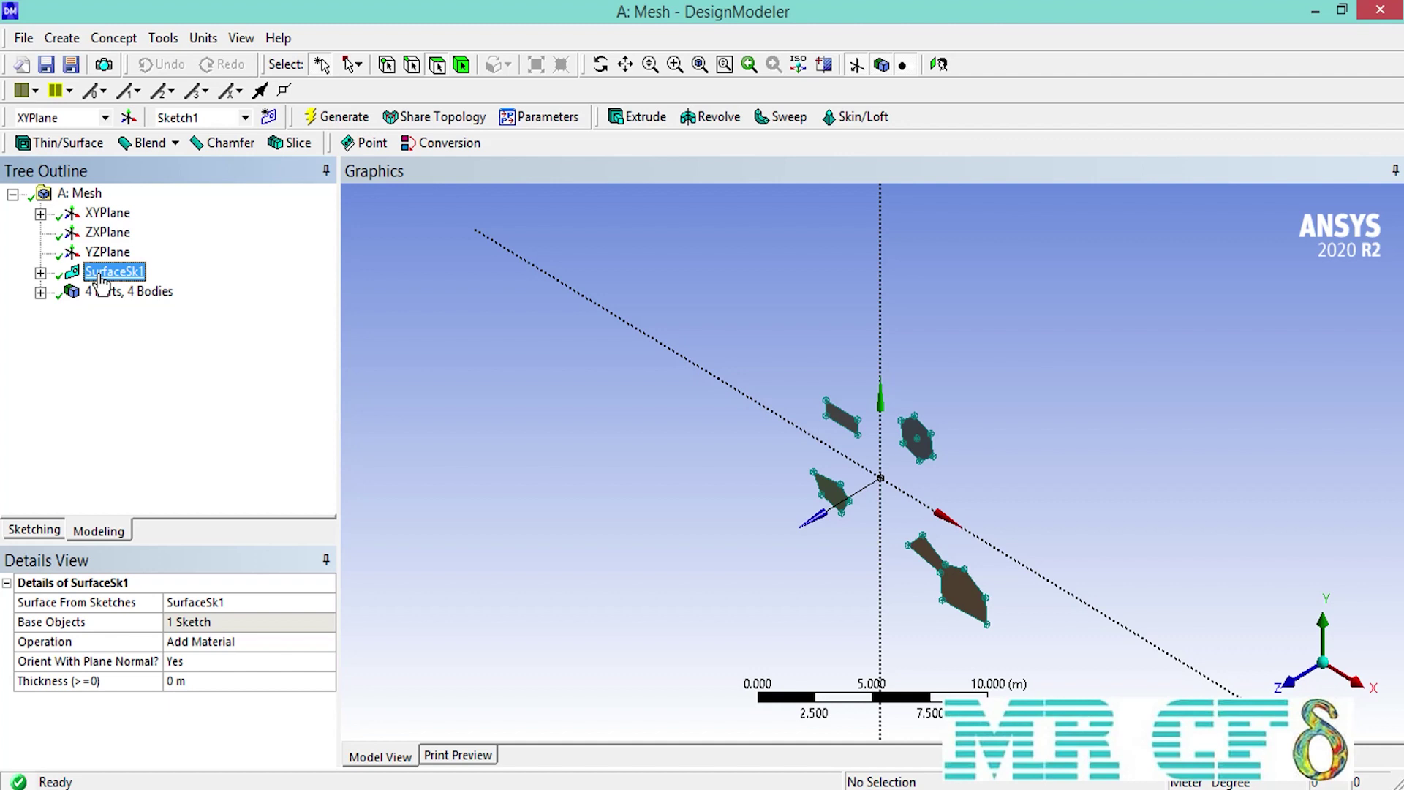
Delete SurfaceSk1 and Sketch1 from the model tree, confirming both deletions
{"action": "right_click", "coordinate": [99, 280]}
{"action": "left_click", "coordinate": [187, 423]}
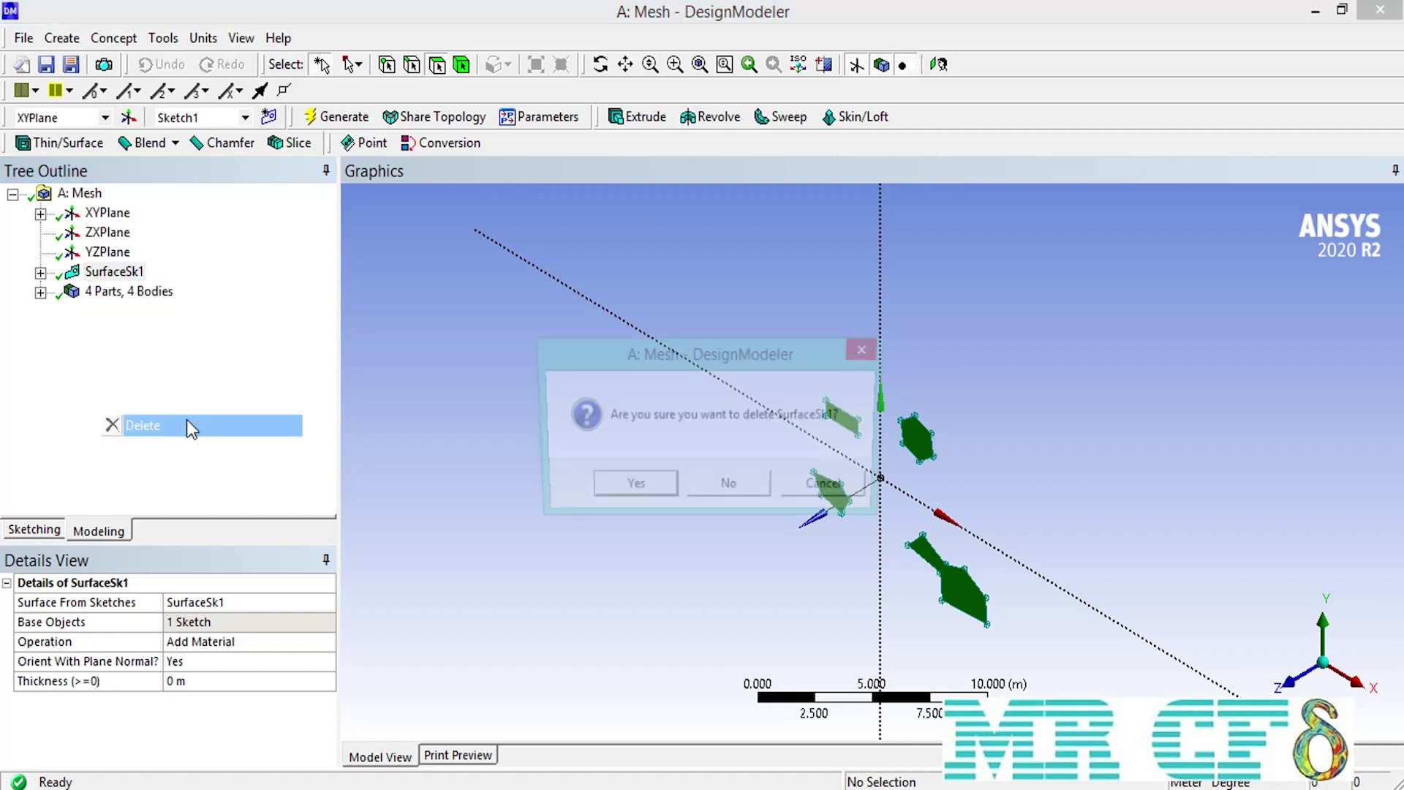
{"action": "left_click", "coordinate": [596, 484]}
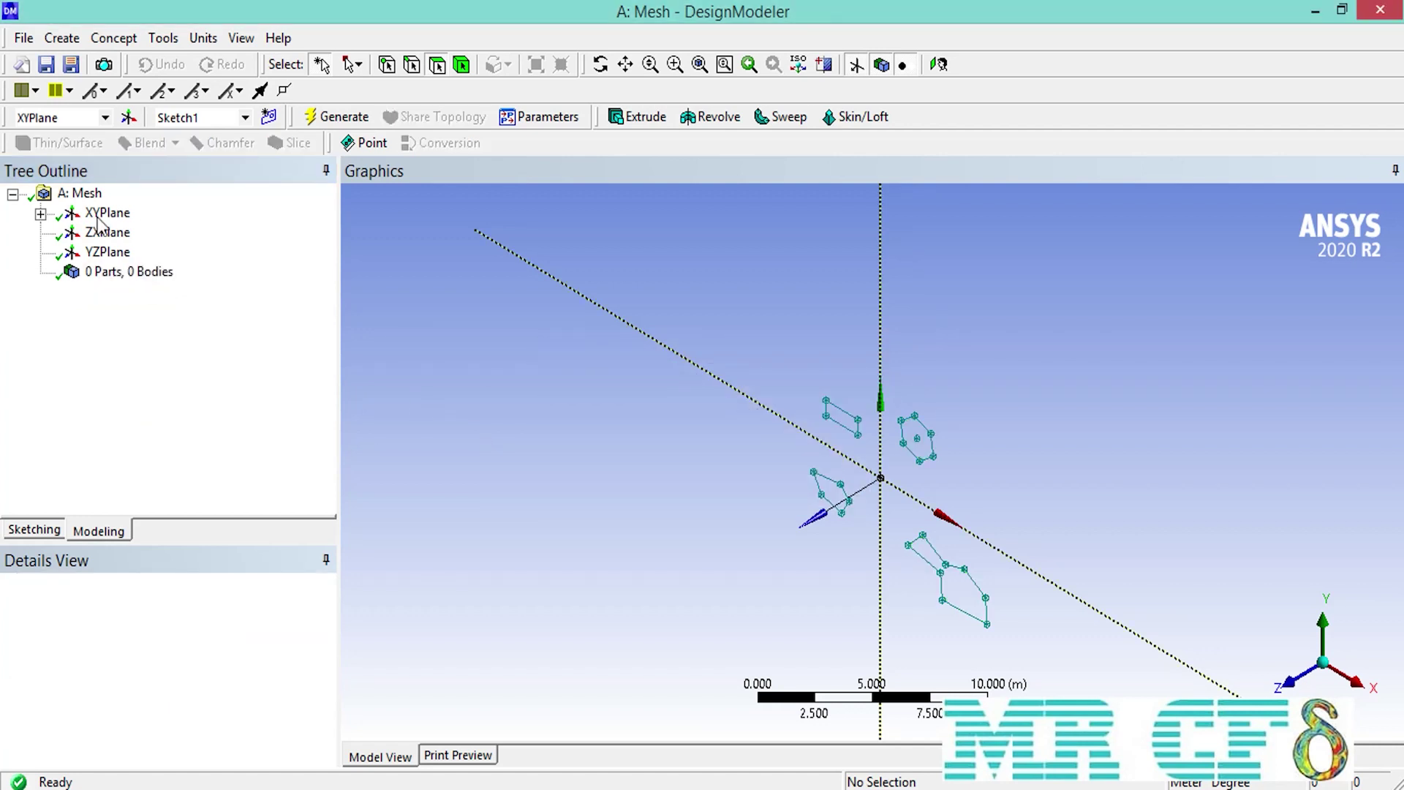
{"action": "left_click", "coordinate": [41, 214]}
{"action": "right_click", "coordinate": [96, 230]}
{"action": "left_click", "coordinate": [186, 348]}
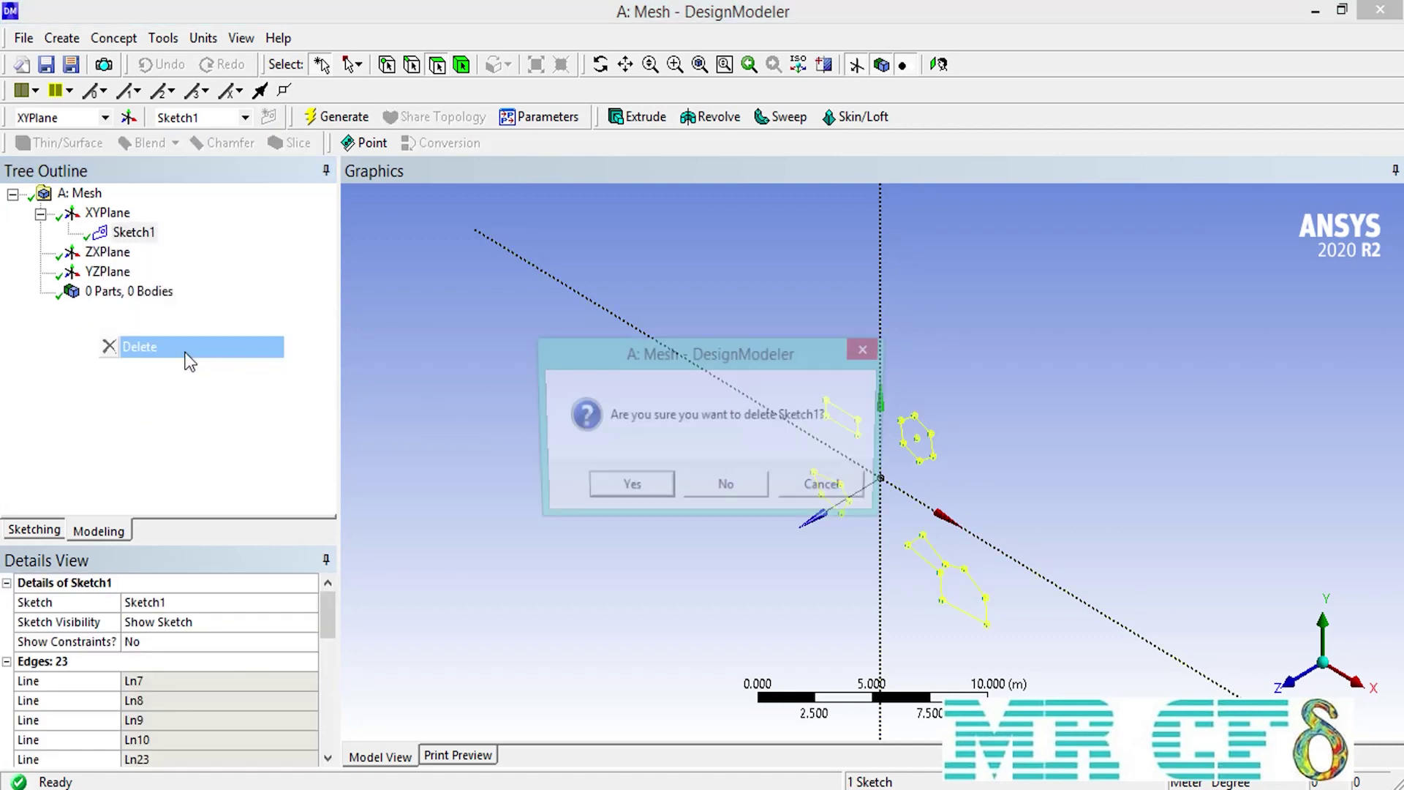
{"action": "left_click", "coordinate": [634, 487]}
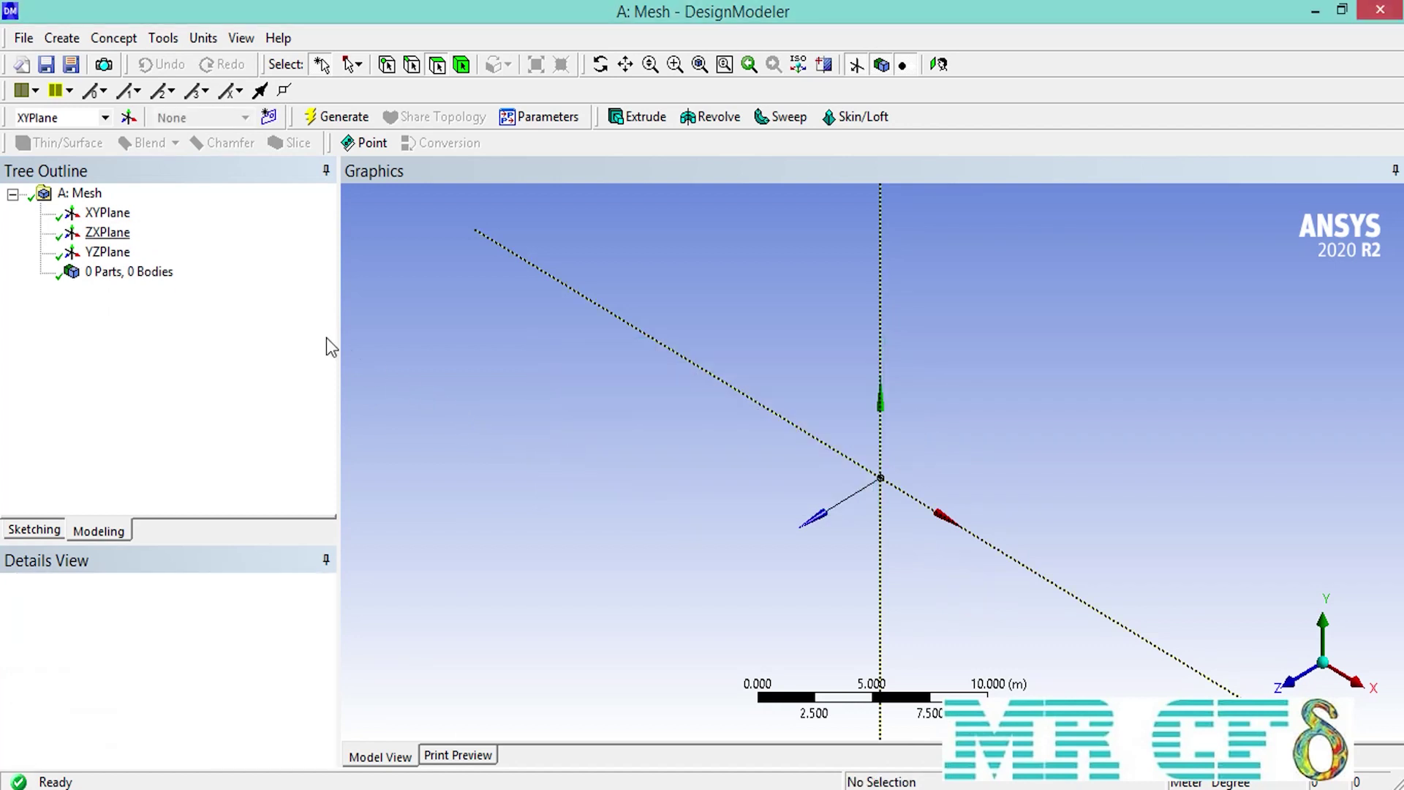
Create a new sketch on the ZX plane and enter sketching mode
{"action": "left_click", "coordinate": [113, 237]}
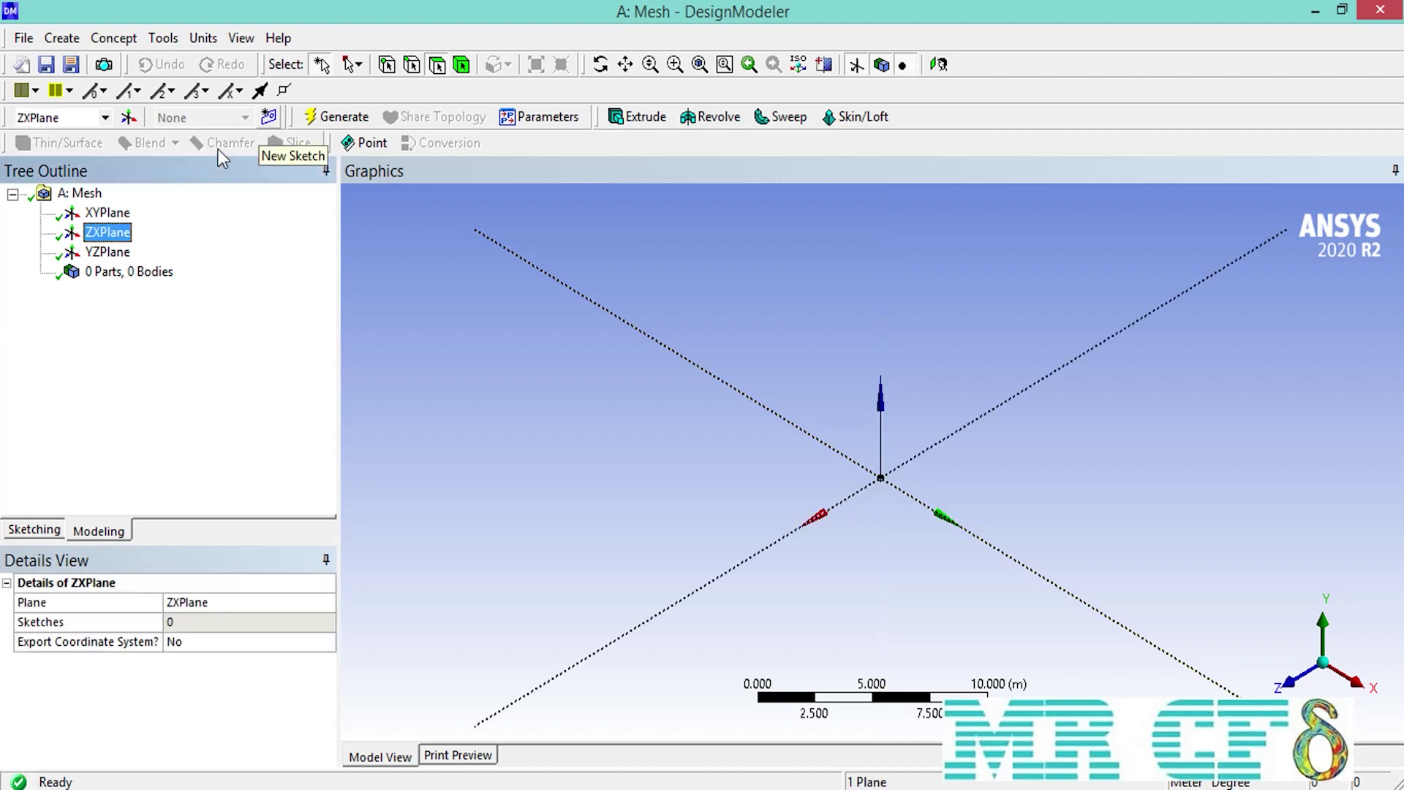
{"action": "left_click", "coordinate": [268, 118]}
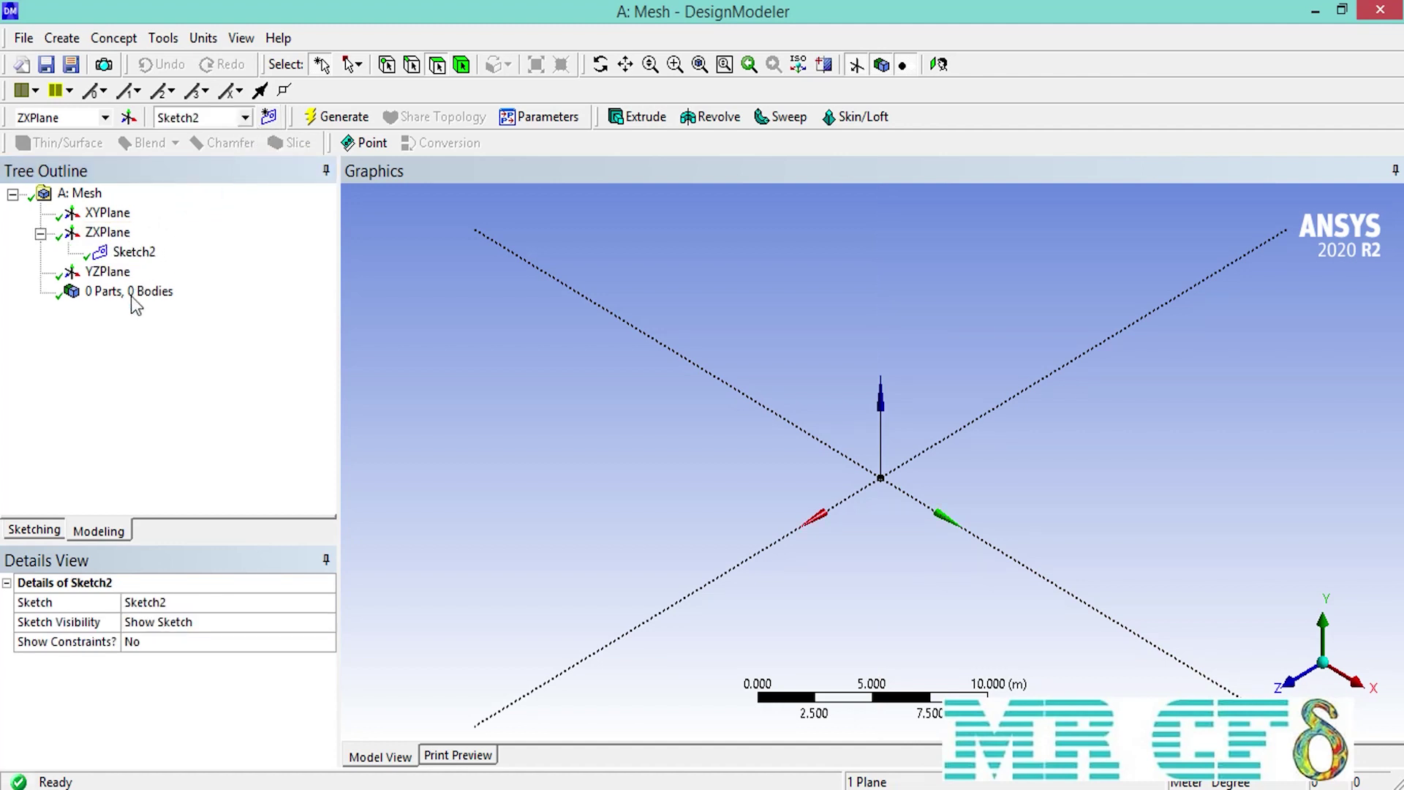
{"action": "left_click", "coordinate": [34, 529]}
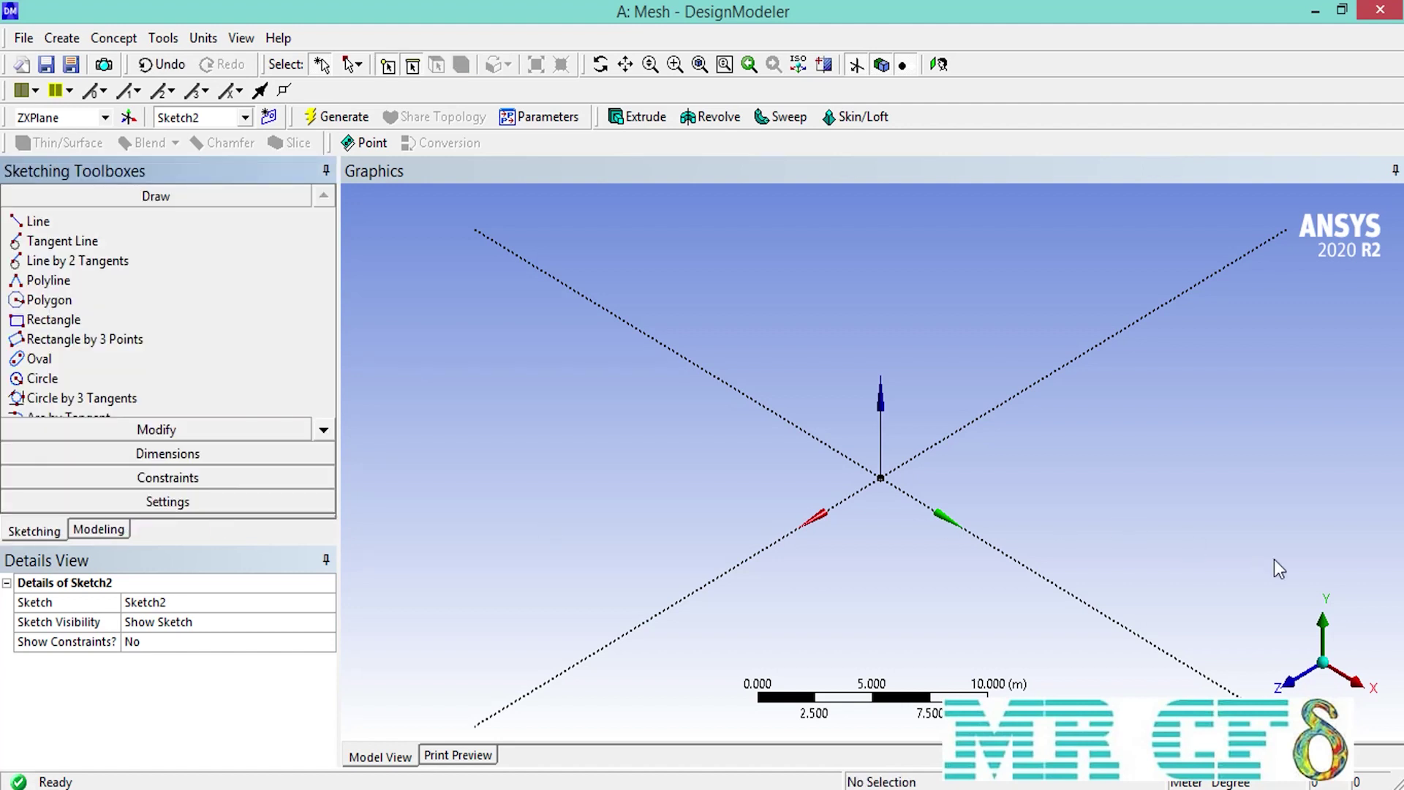
Draw an outer and an inner arc, both centred at the origin
{"action": "left_click", "coordinate": [1322, 635]}
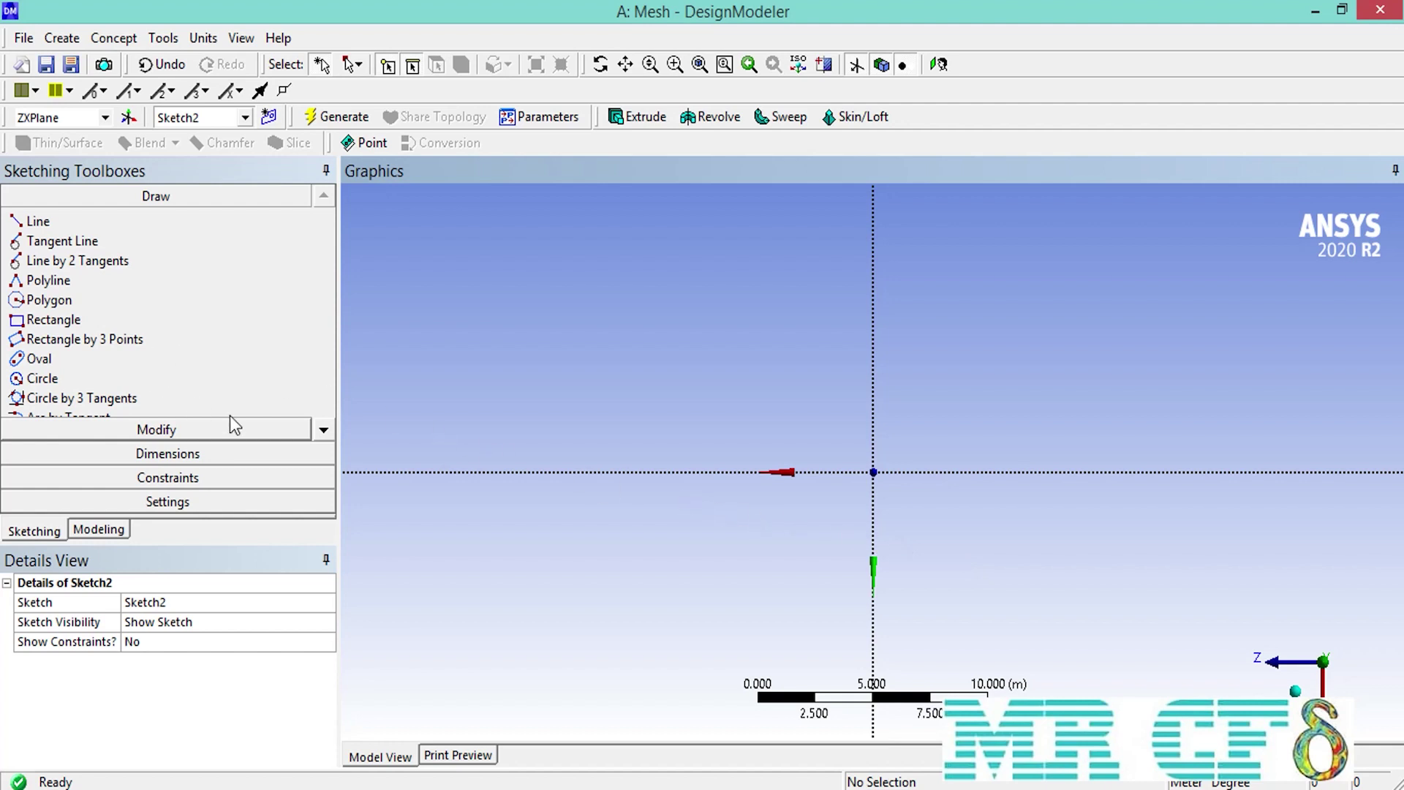
{"action": "left_click", "coordinate": [323, 433]}
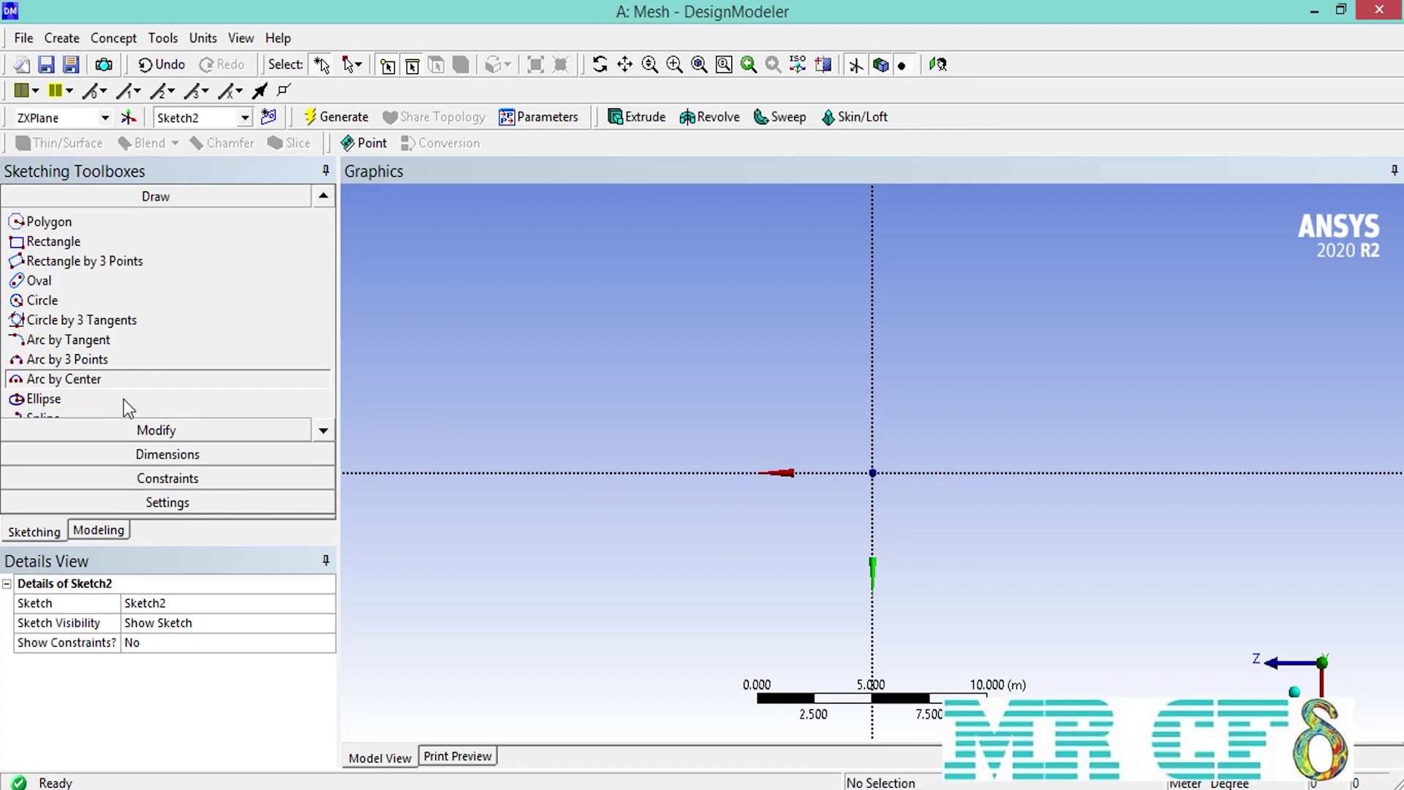
{"action": "left_click", "coordinate": [79, 387]}
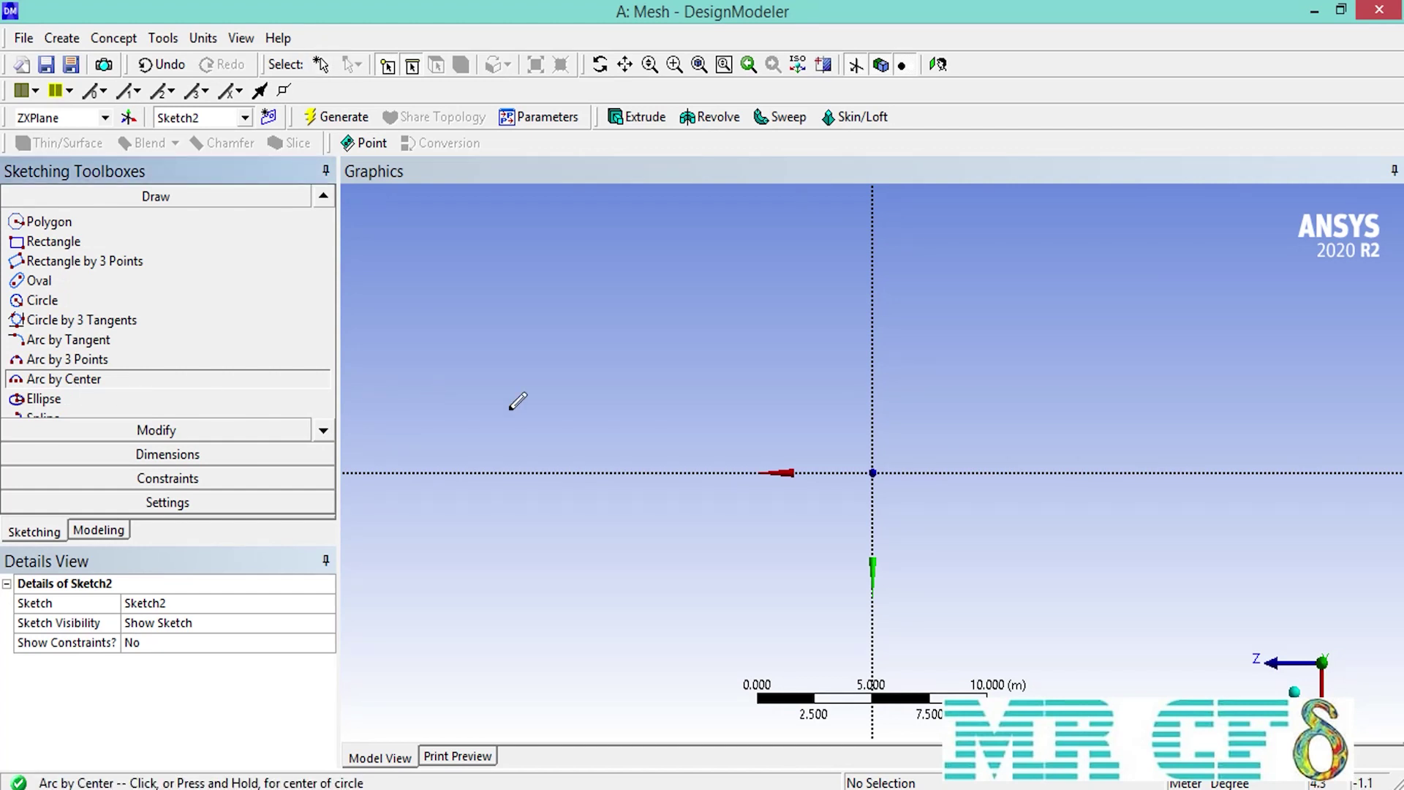
{"action": "left_click", "coordinate": [873, 473]}
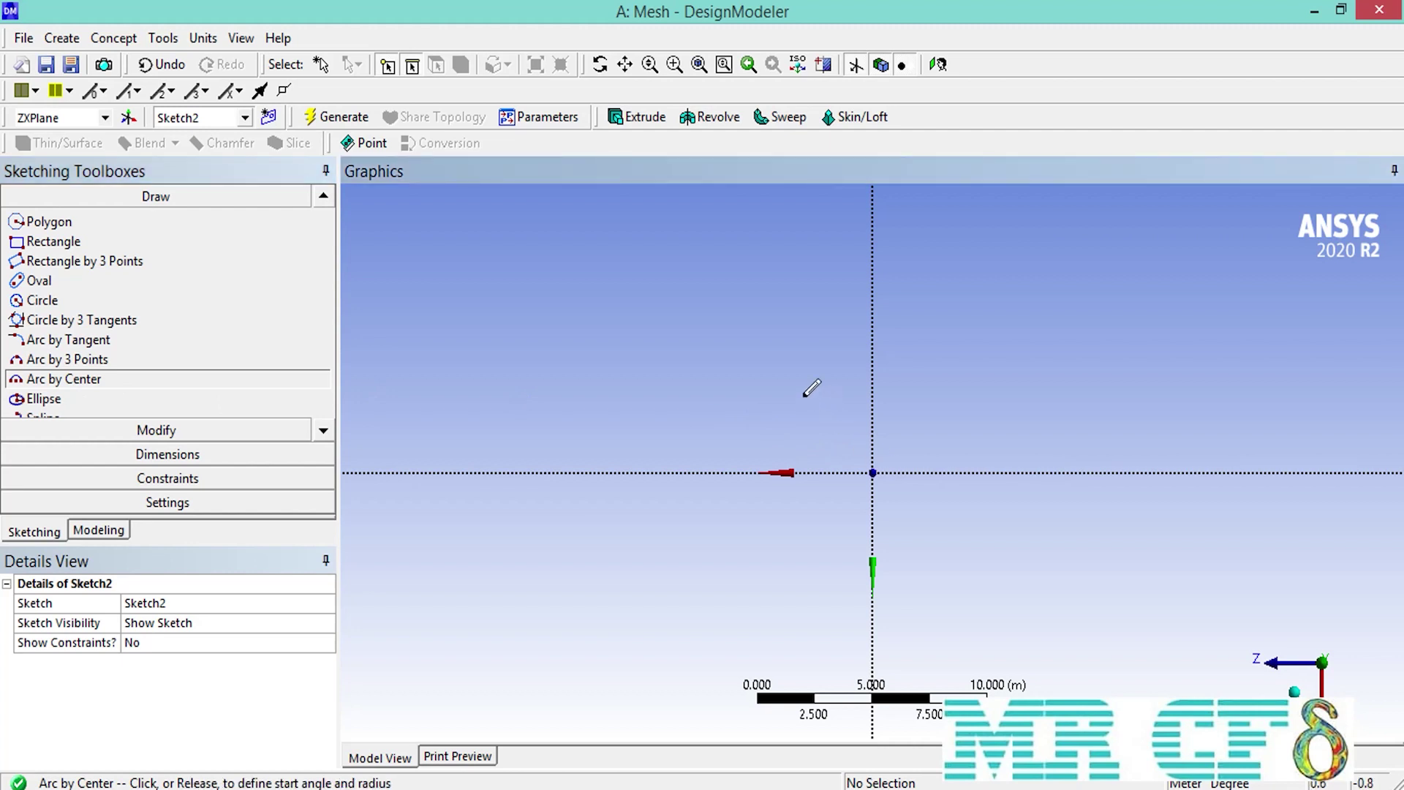
{"action": "left_click", "coordinate": [752, 350]}
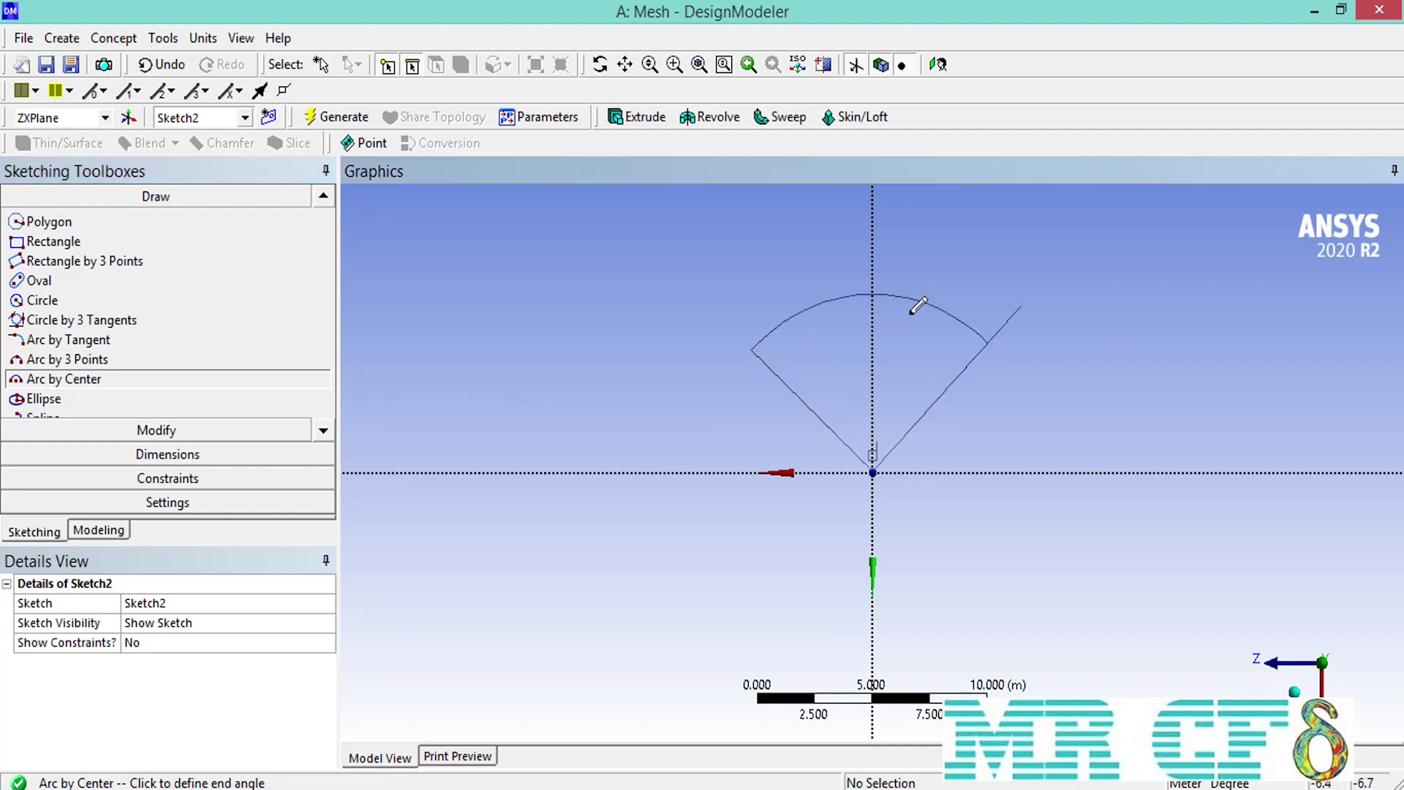
{"action": "left_click", "coordinate": [1034, 312]}
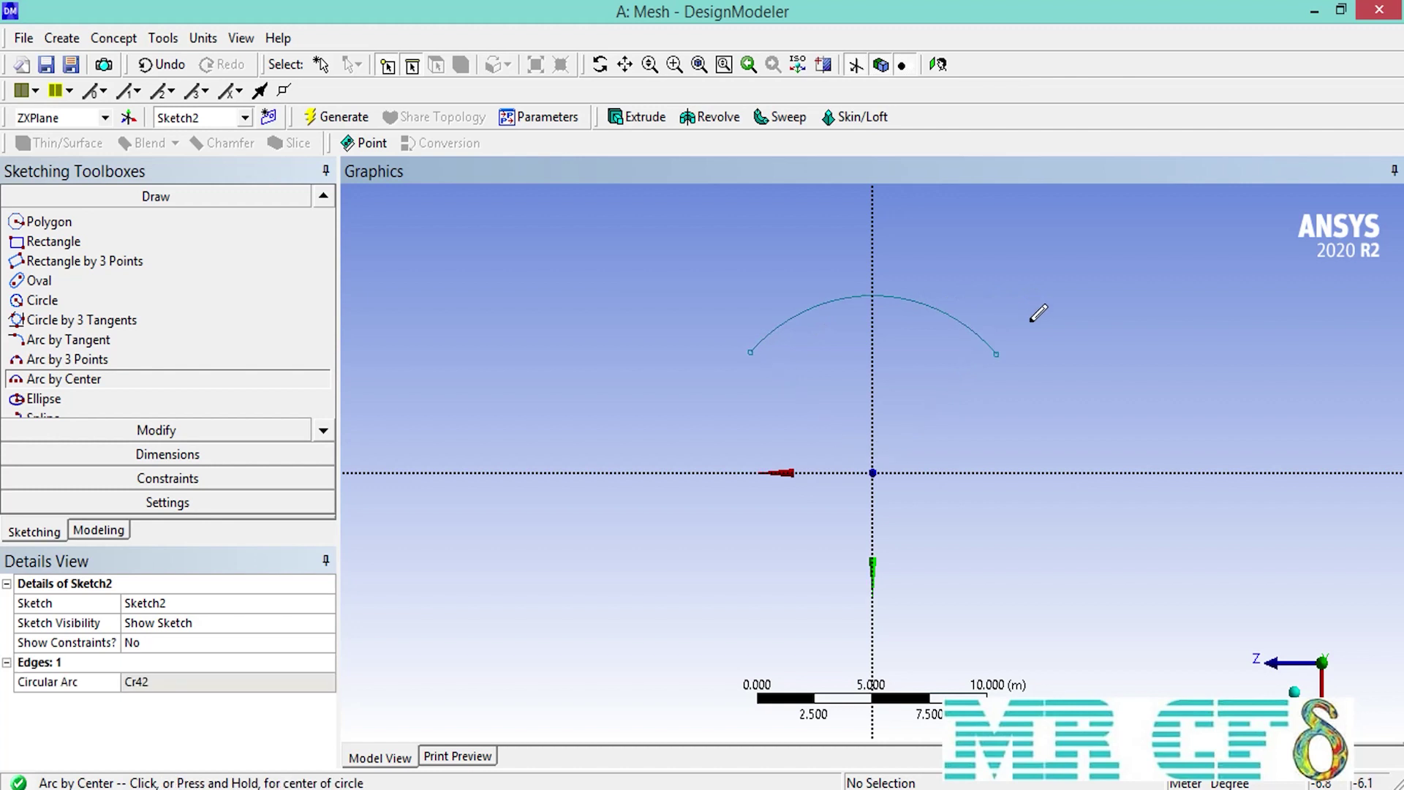
{"action": "left_click", "coordinate": [873, 472]}
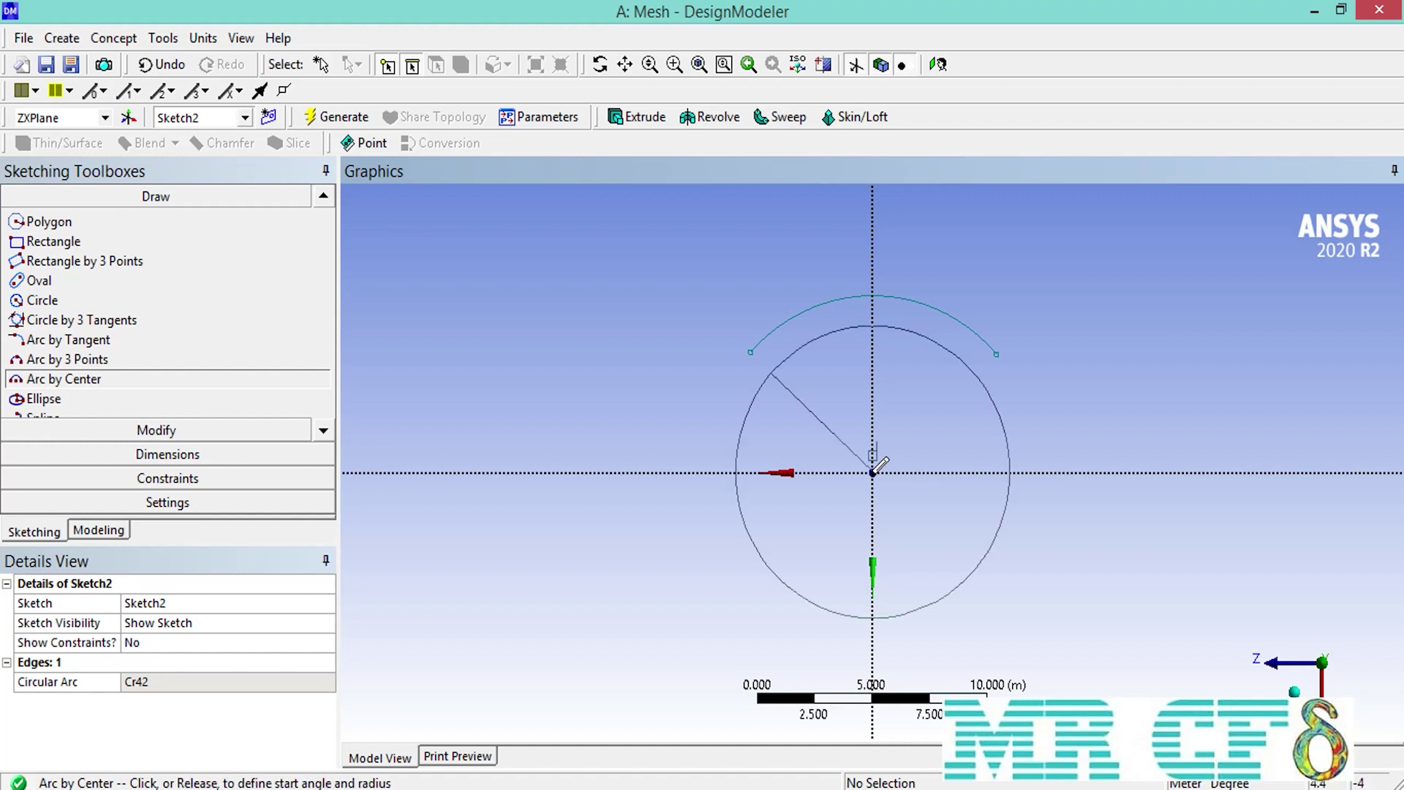
{"action": "left_click", "coordinate": [772, 373]}
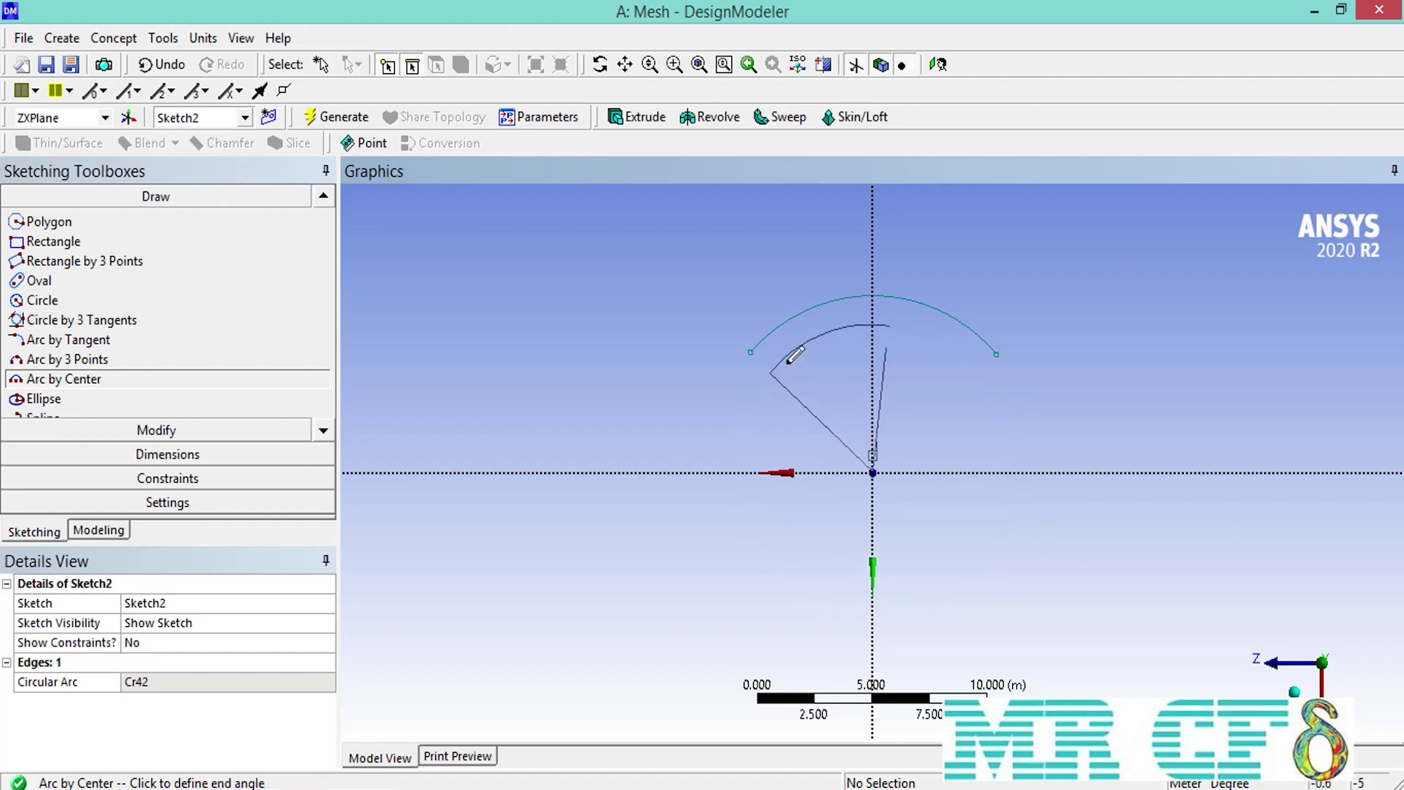
{"action": "left_click", "coordinate": [984, 358]}
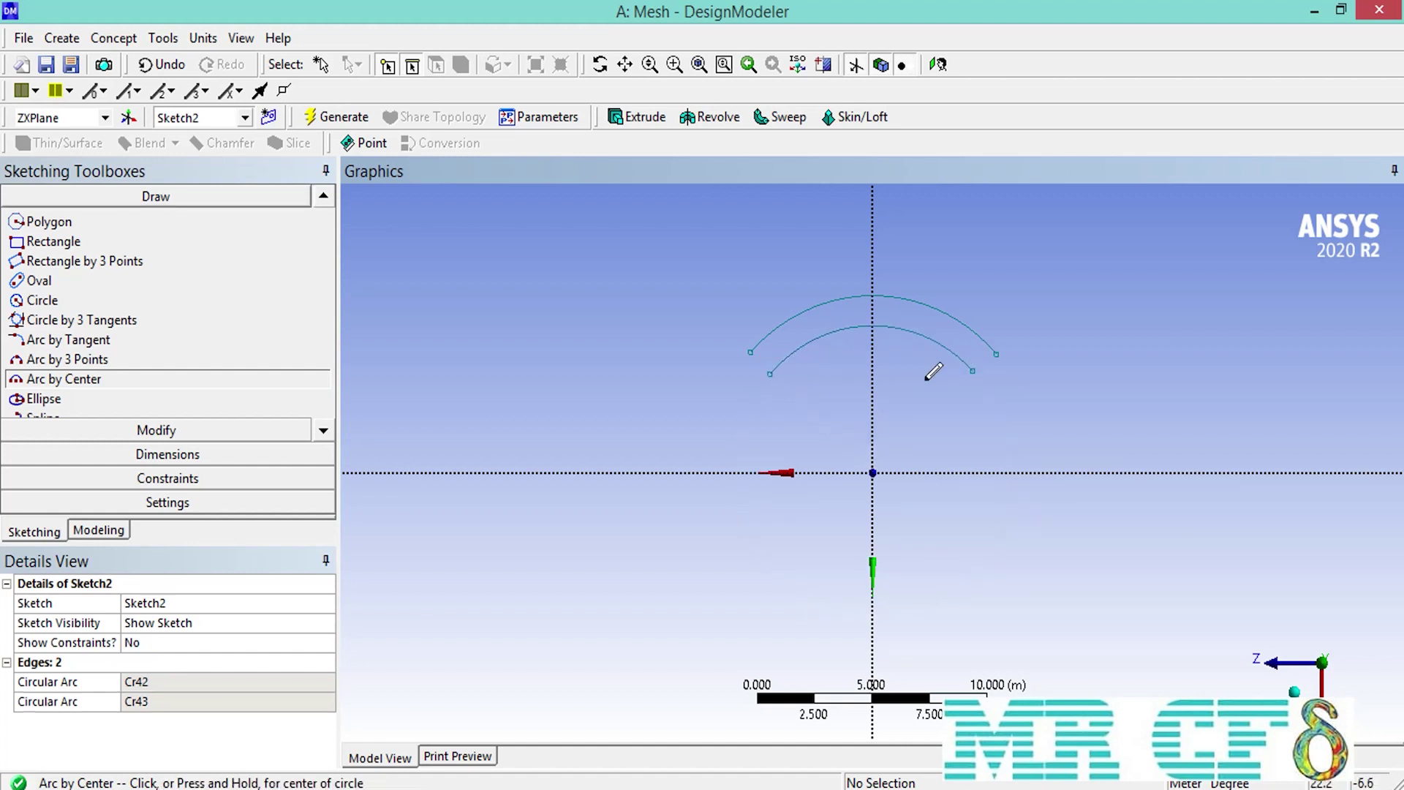
Join the left and right ends of the two arcs with straight lines
{"action": "left_click", "coordinate": [329, 202]}
{"action": "left_click", "coordinate": [171, 222]}
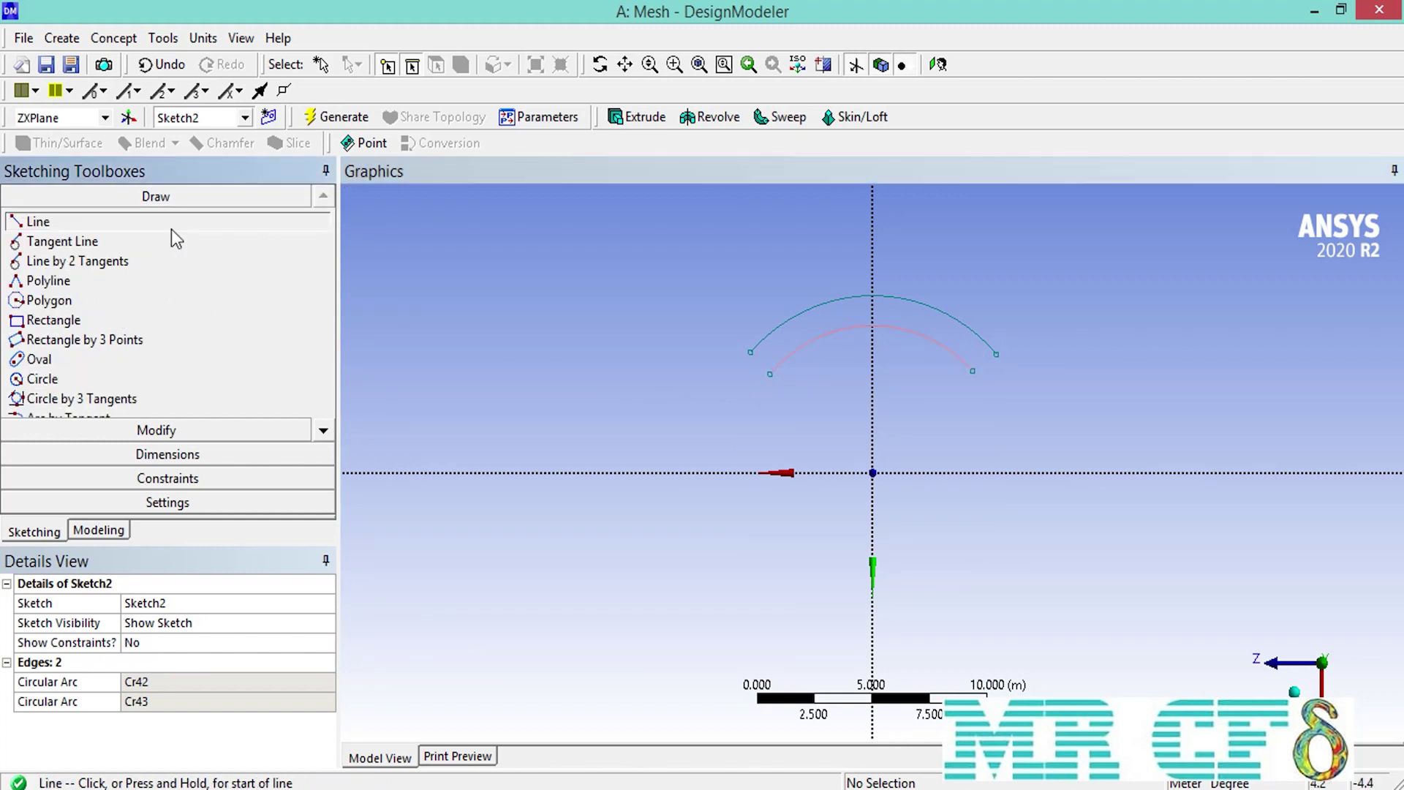
{"action": "left_click", "coordinate": [770, 374]}
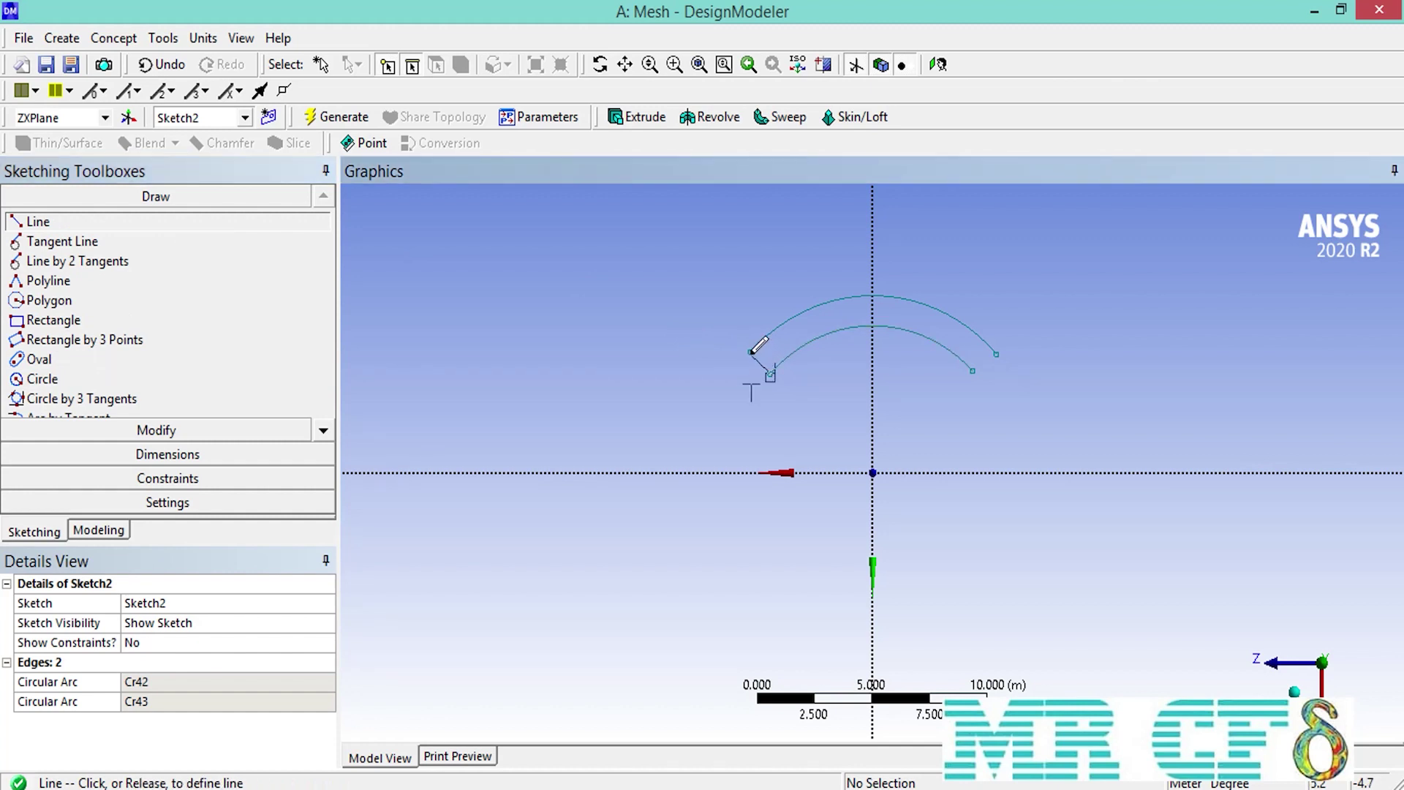
{"action": "left_click", "coordinate": [751, 352]}
{"action": "left_click", "coordinate": [972, 371]}
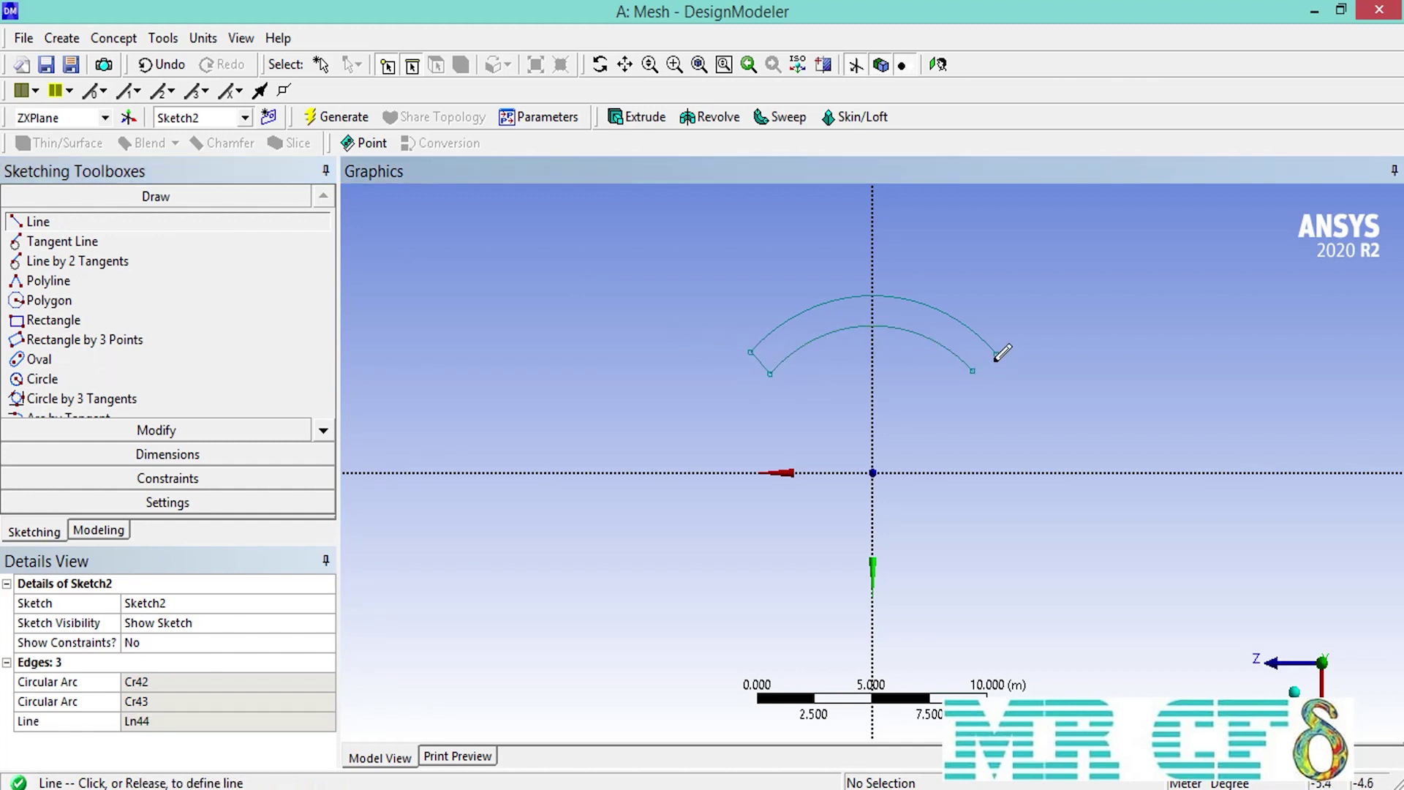
{"action": "left_click", "coordinate": [996, 354]}
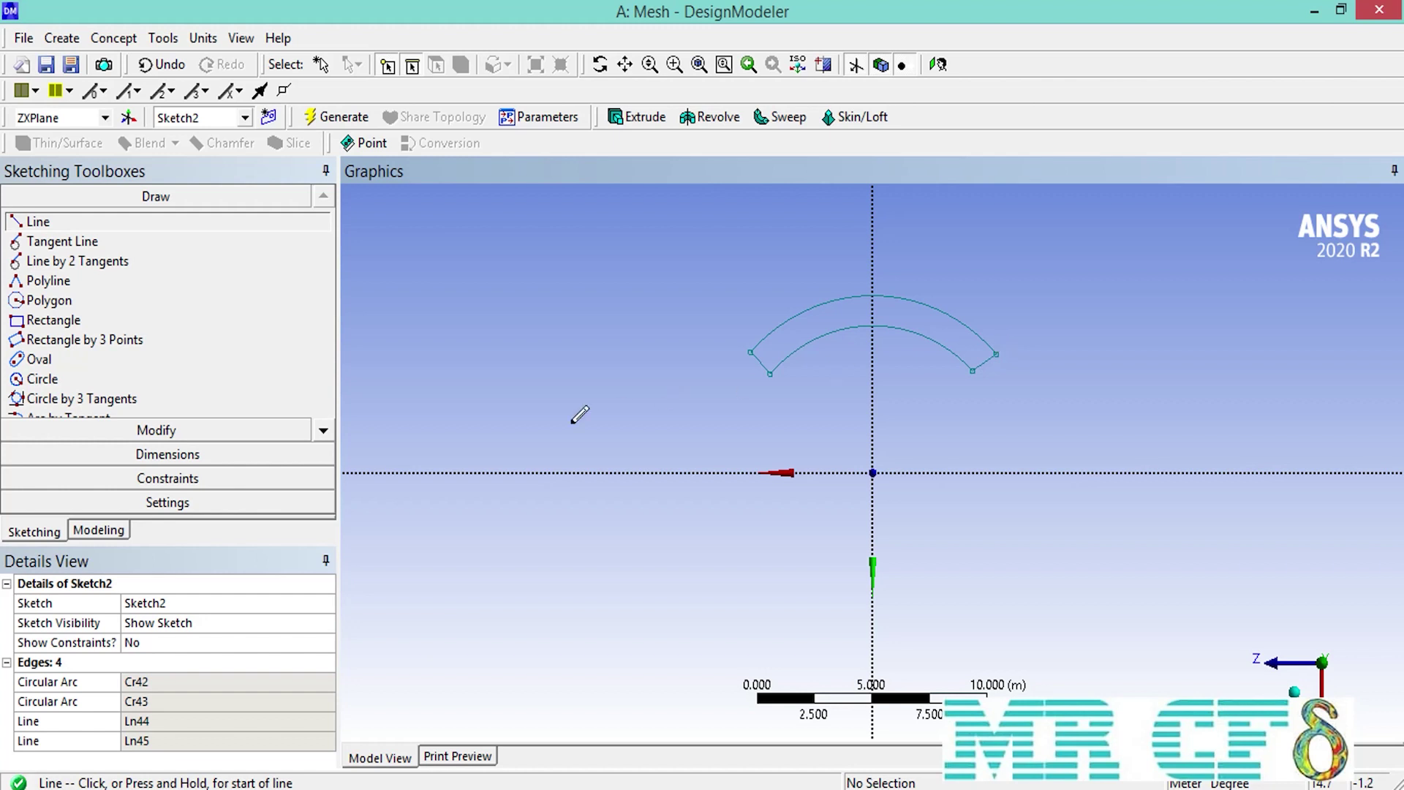
{"action": "left_click", "coordinate": [144, 455]}
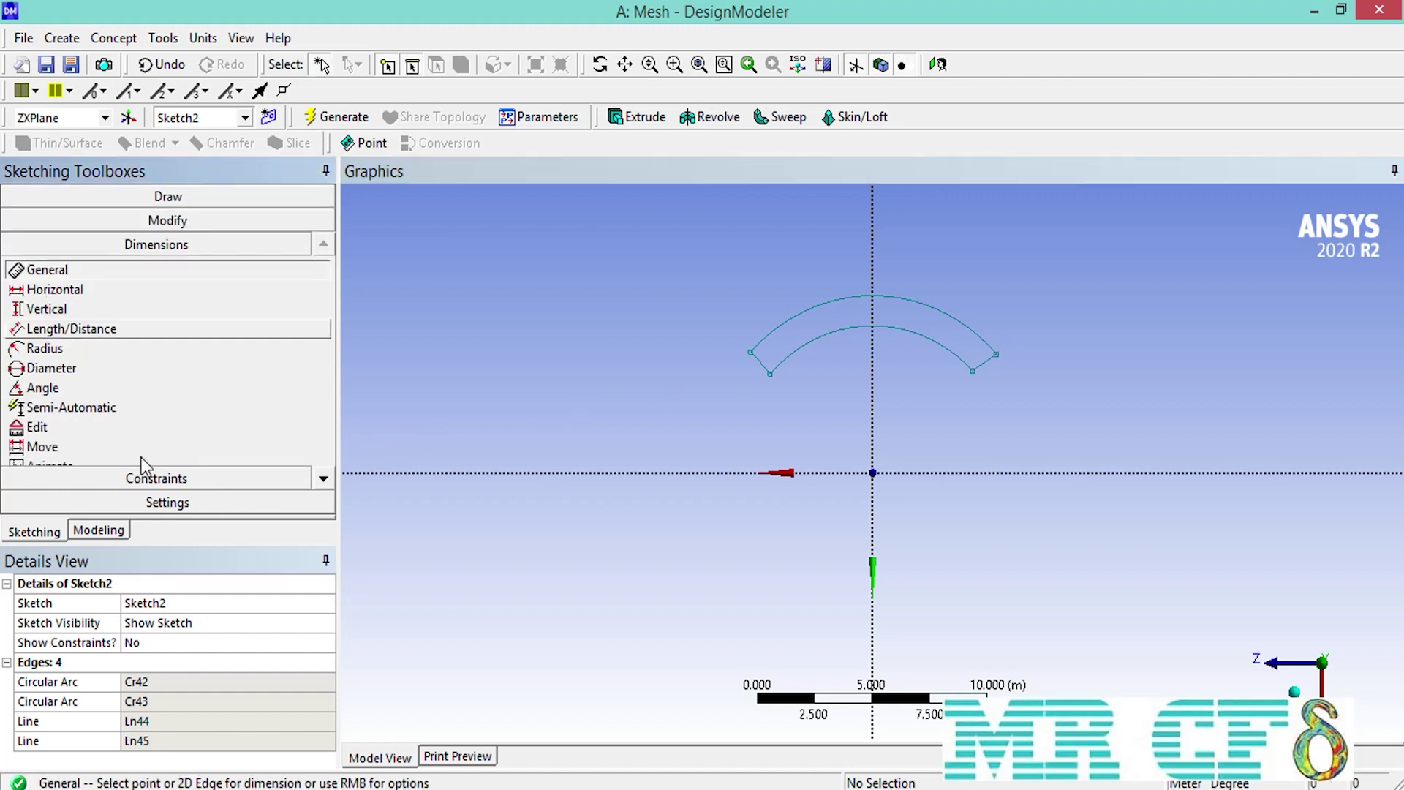
Dimension the inner arc's left end 4 m vertically from the horizontal axis as V1
{"action": "left_click", "coordinate": [54, 309]}
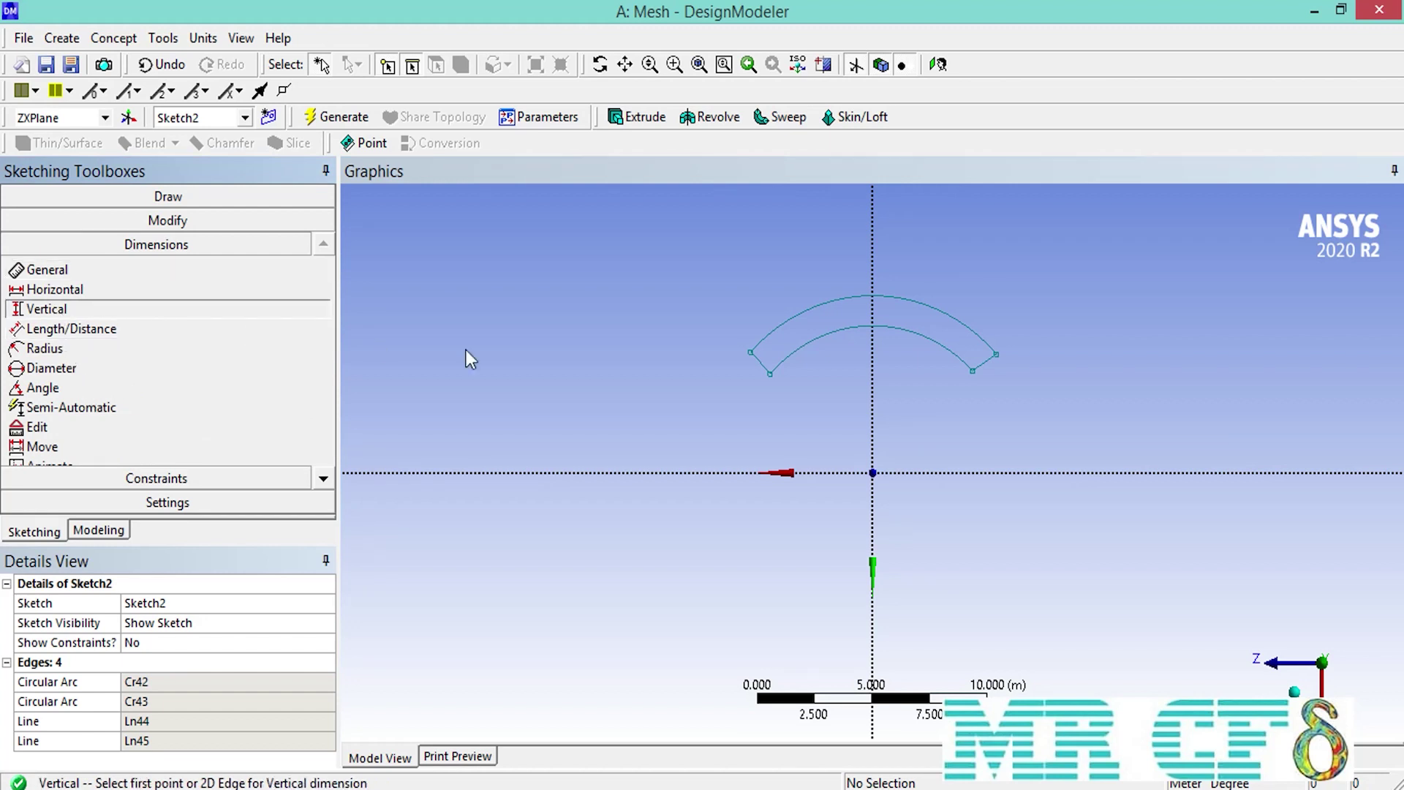
{"action": "left_click", "coordinate": [769, 374]}
{"action": "left_click", "coordinate": [751, 471]}
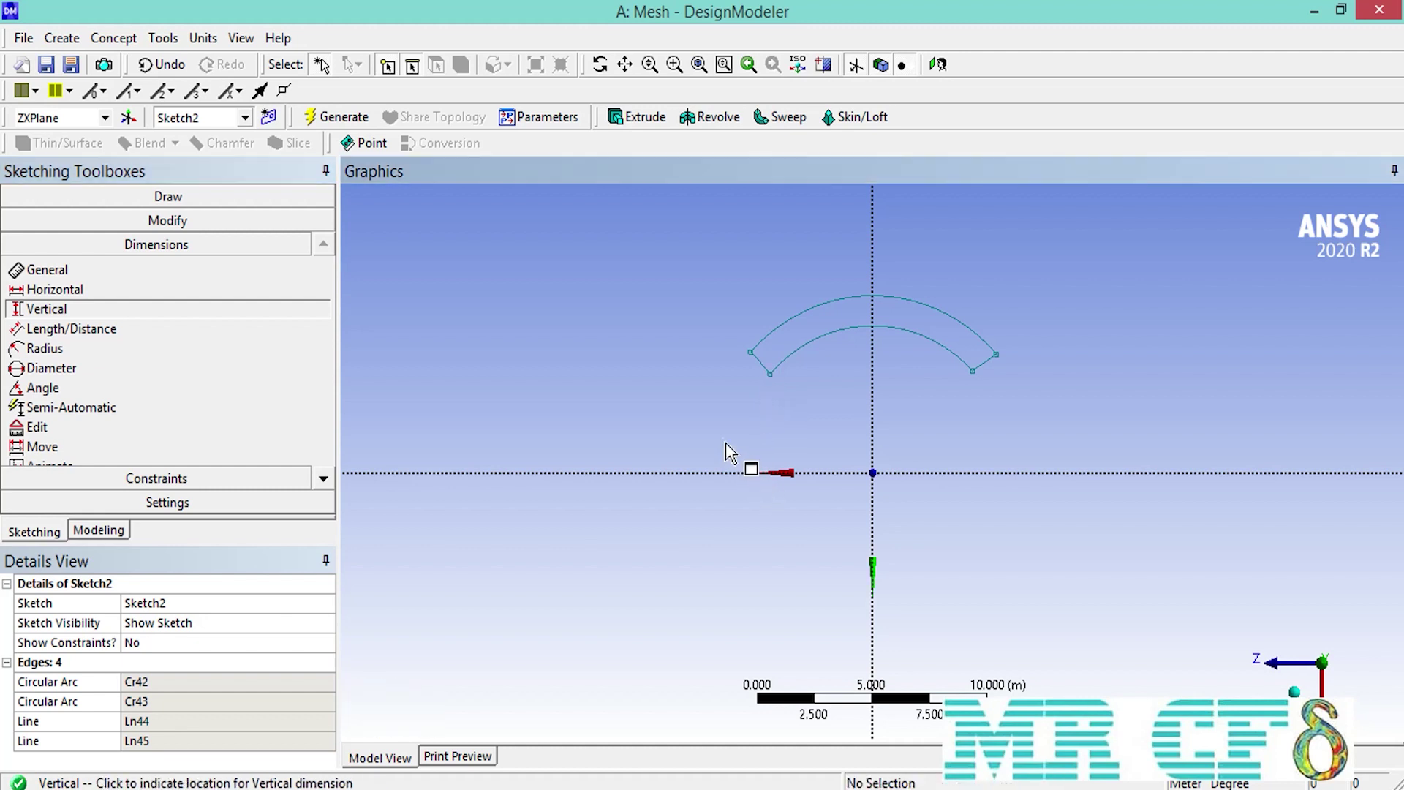
{"action": "left_click", "coordinate": [709, 417]}
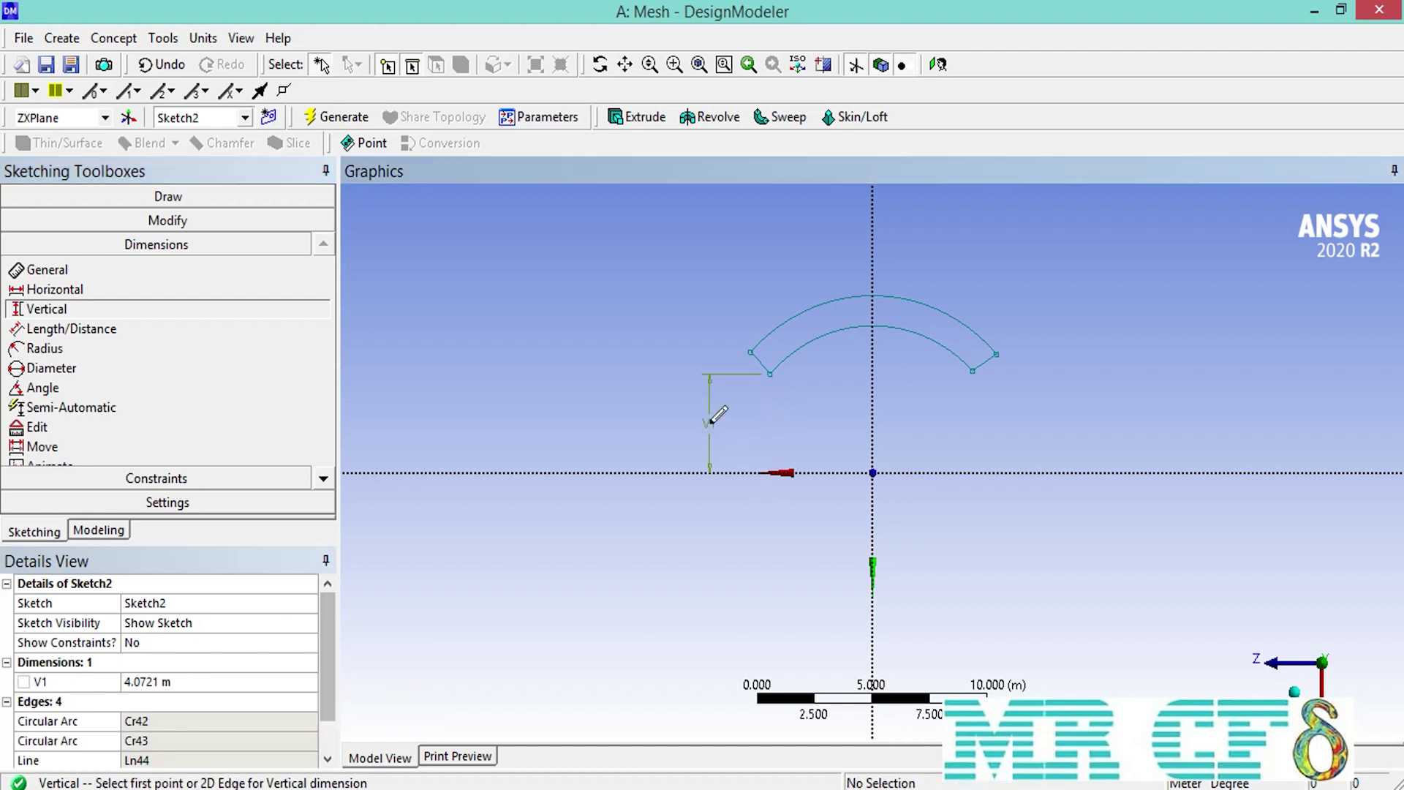
{"action": "left_click", "coordinate": [209, 680]}
{"action": "type", "text": "4"}
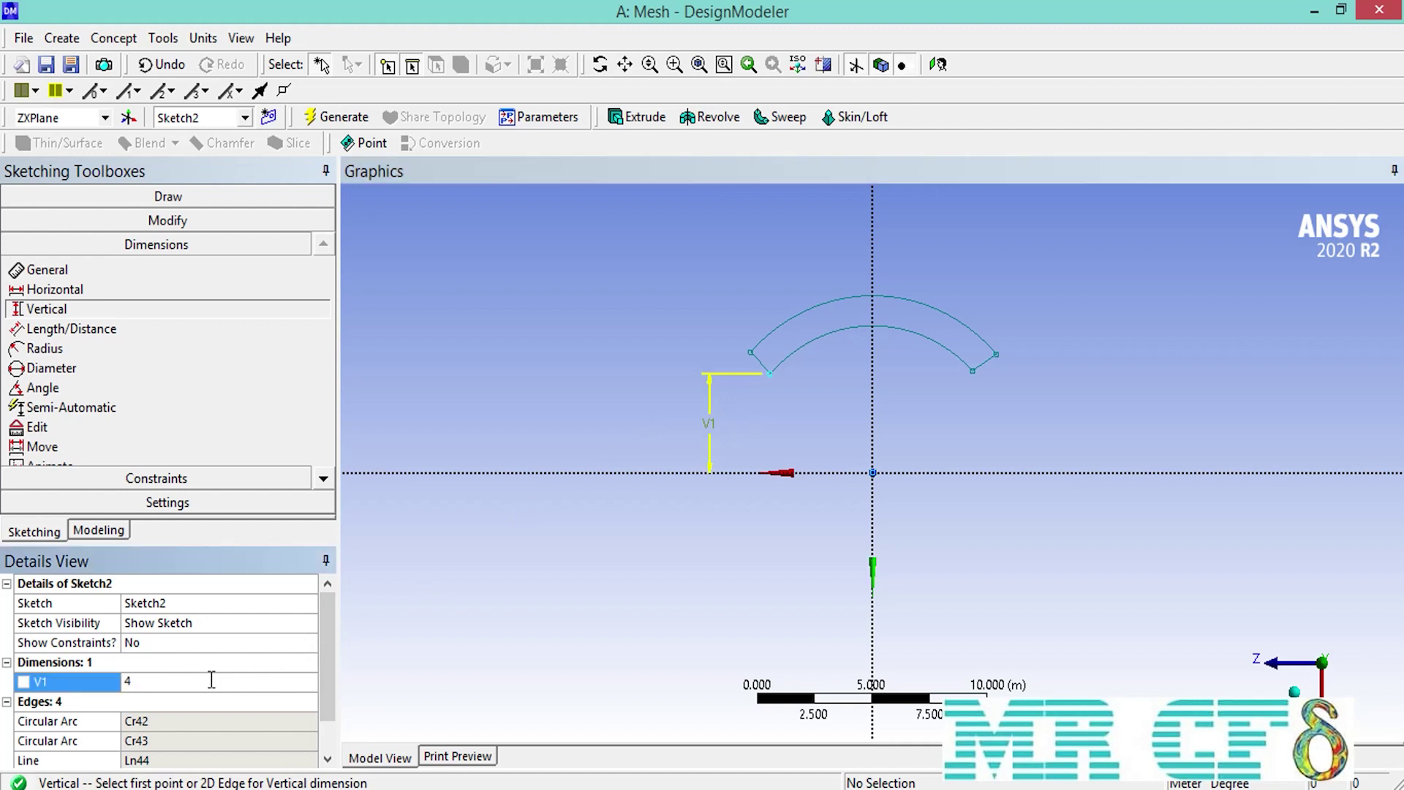
{"action": "left_click", "coordinate": [444, 627]}
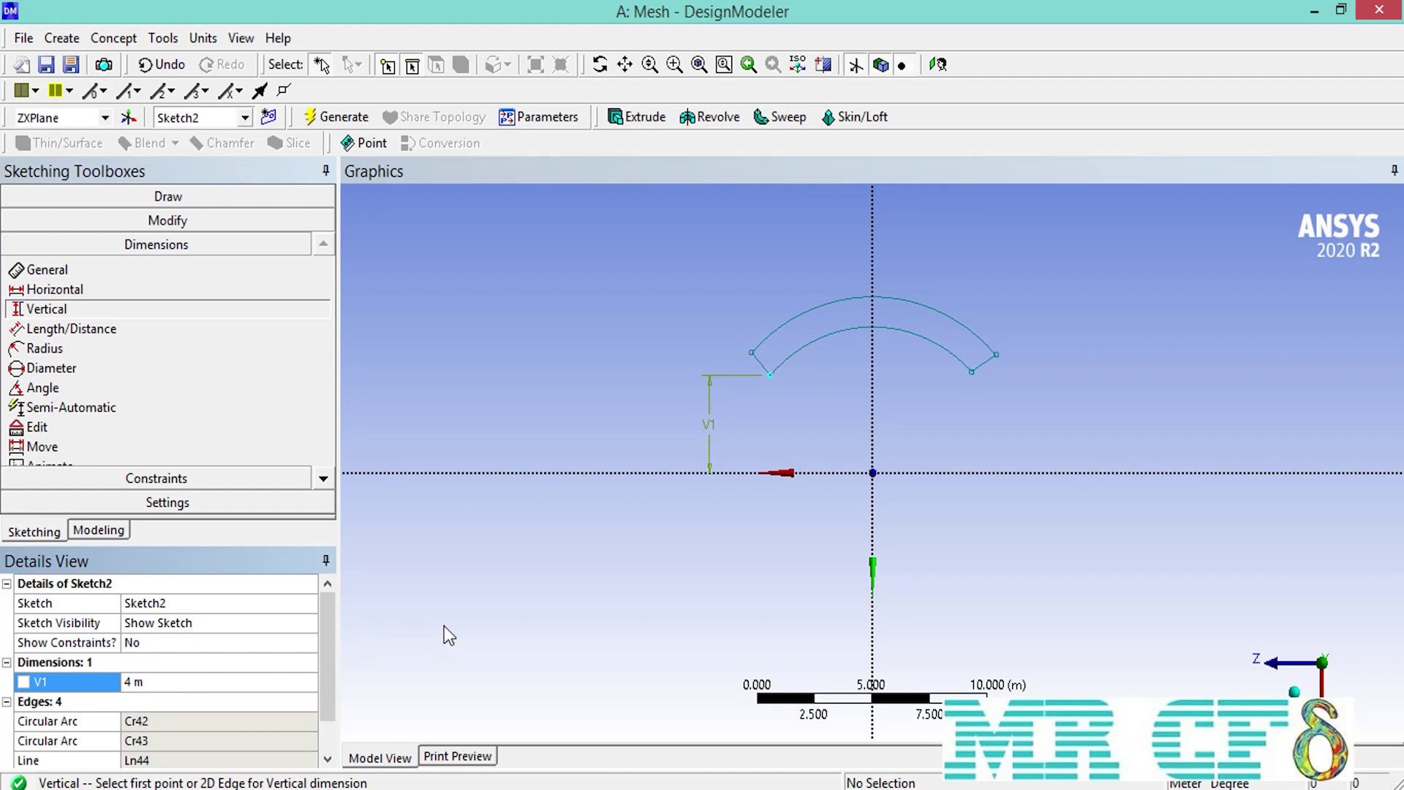
Dimension the inner arc's right end 4 m vertically from the horizontal axis as V2
{"action": "left_click", "coordinate": [971, 372]}
{"action": "left_click", "coordinate": [975, 472]}
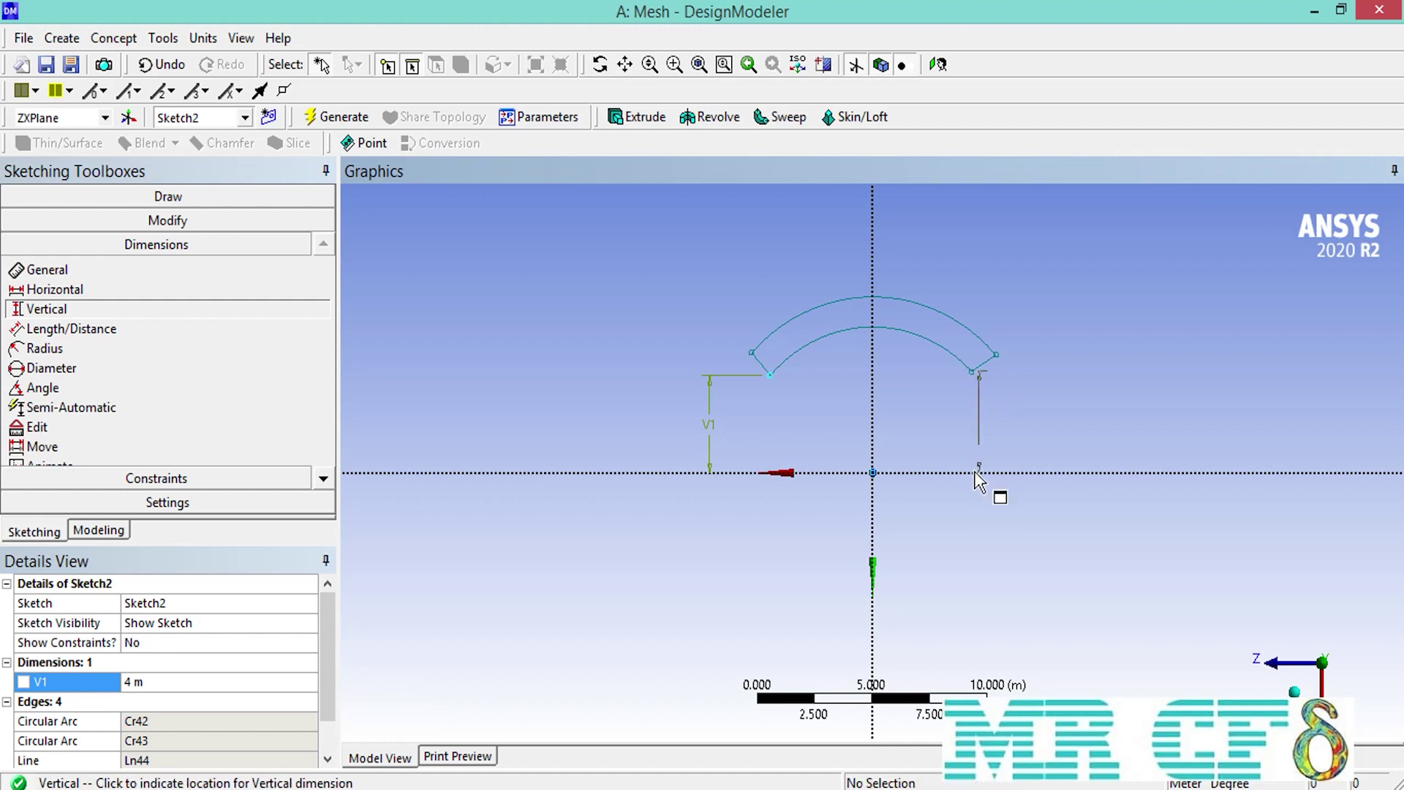
{"action": "left_click", "coordinate": [1002, 422]}
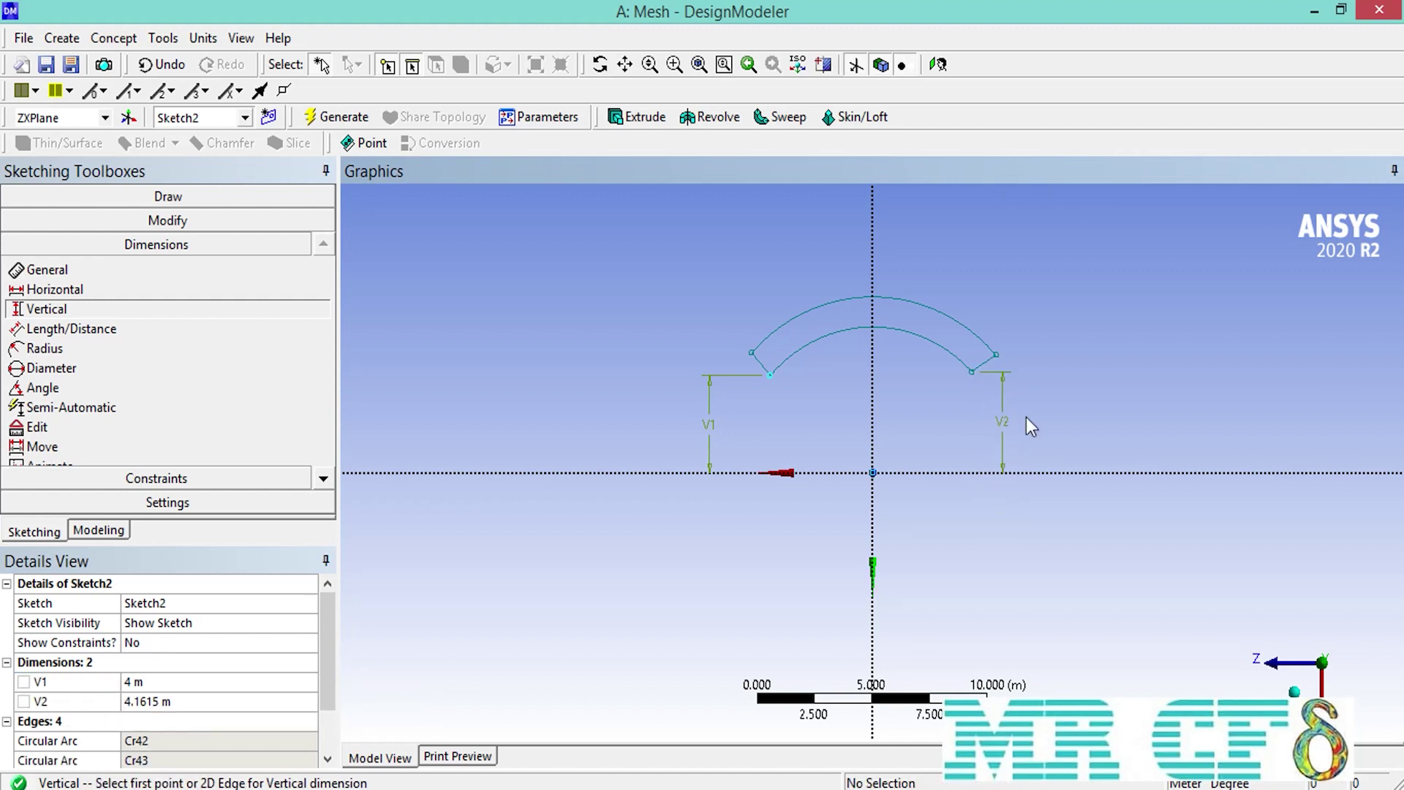
{"action": "left_click", "coordinate": [257, 700]}
{"action": "type", "text": "4"}
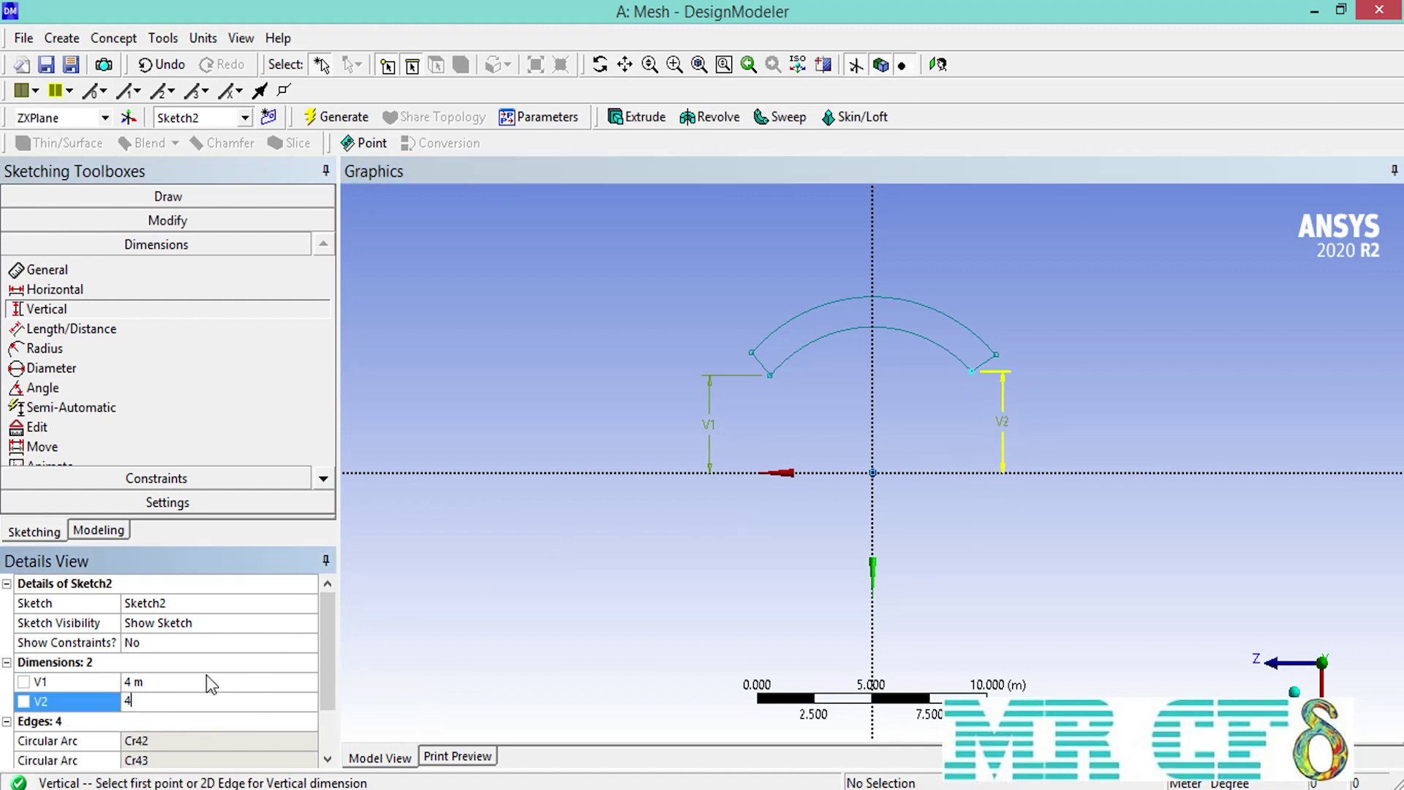
{"action": "key", "text": "Return"}
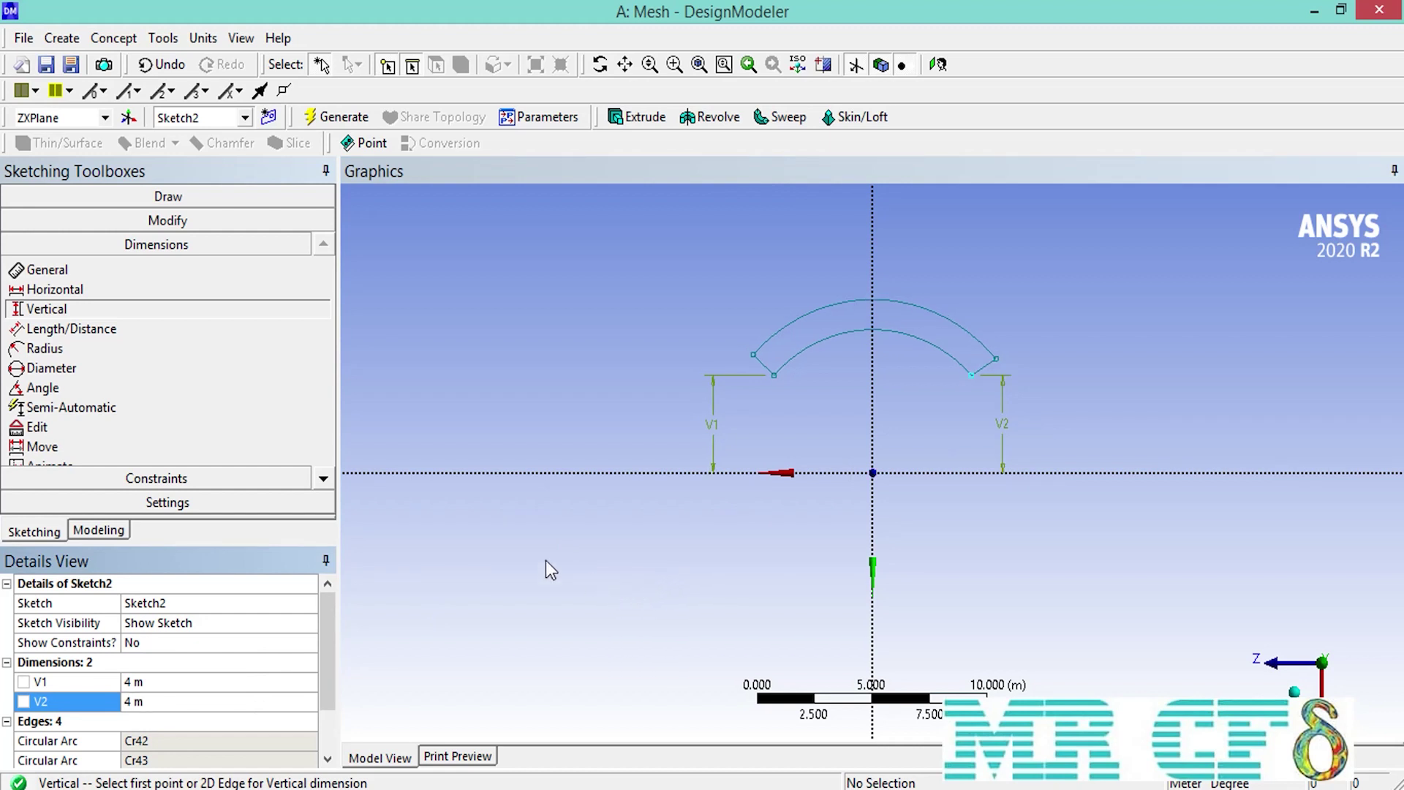
Set angle A4 between the band's left end edge and the horizontal axis to 45°
{"action": "left_click", "coordinate": [124, 389]}
{"action": "left_click", "coordinate": [761, 360]}
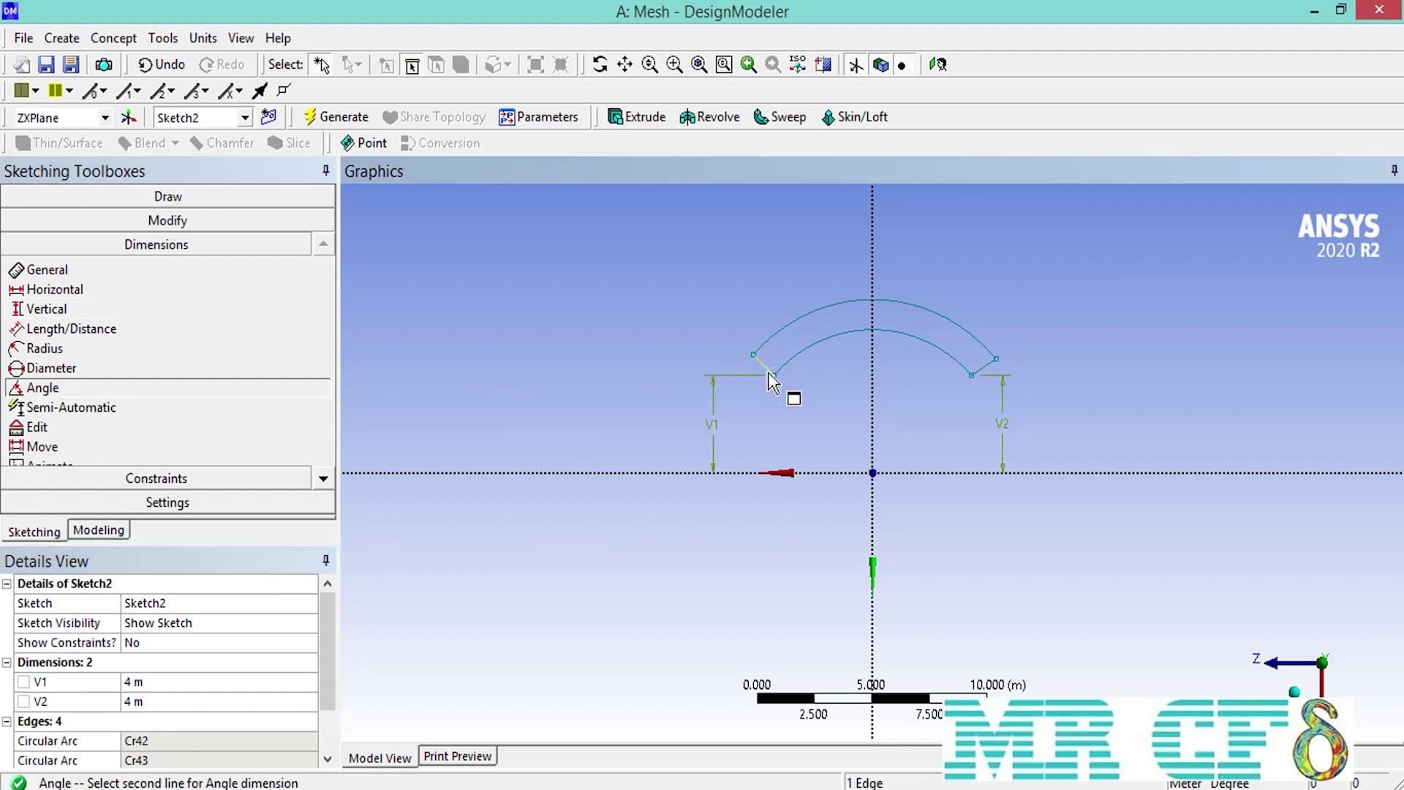
{"action": "left_click", "coordinate": [773, 471]}
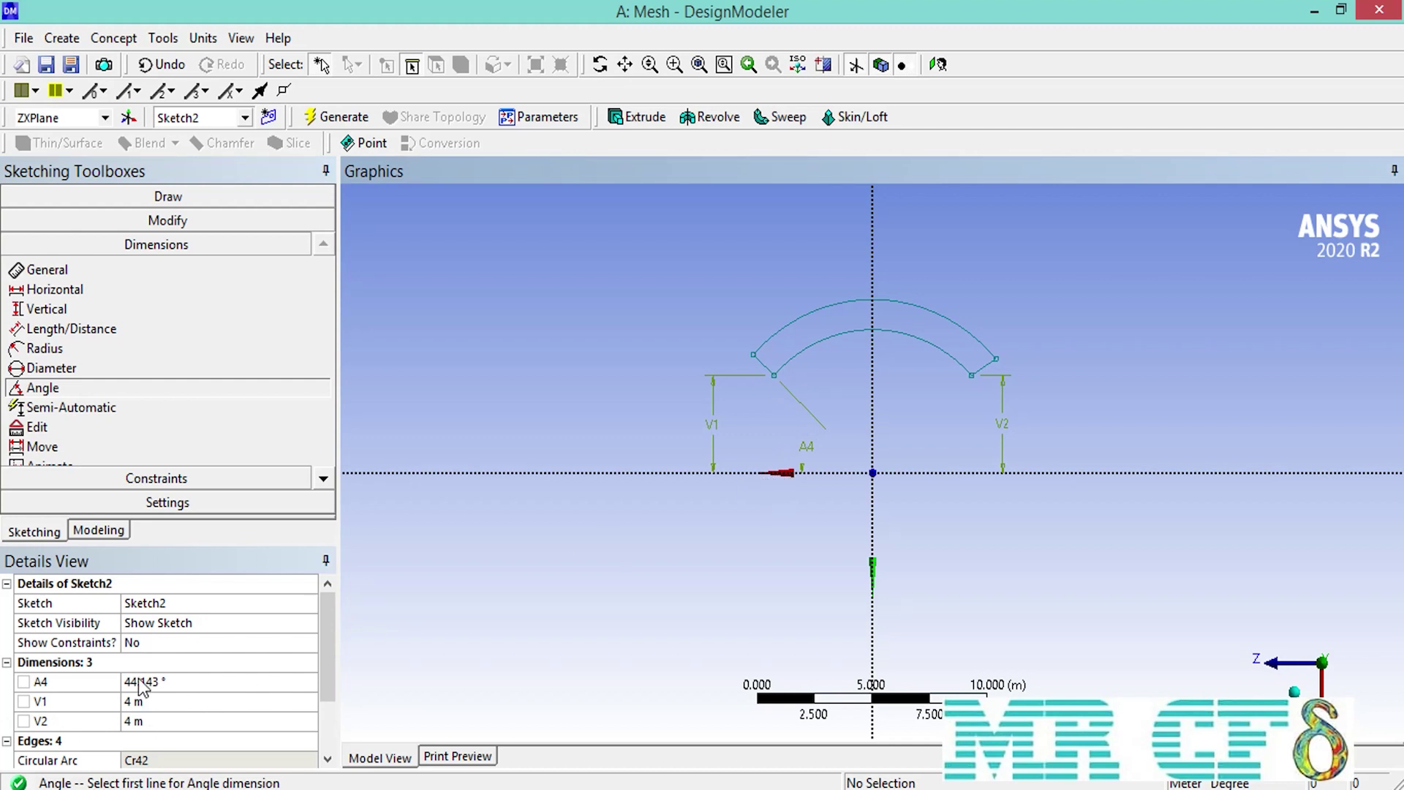
{"action": "type", "text": "45"}
{"action": "key", "text": "Return"}
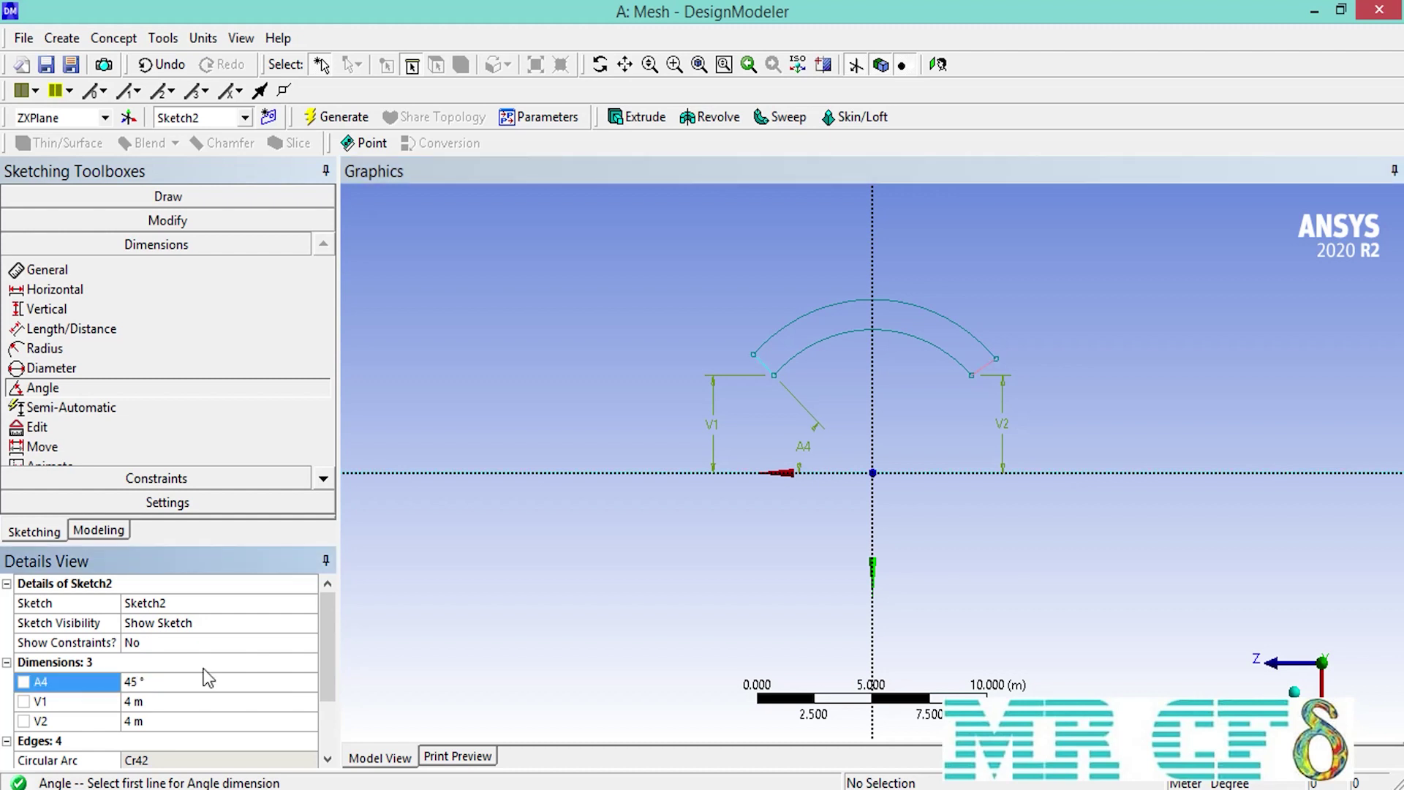
Set angle A11 between the band's right end edge and the horizontal axis to 225°
{"action": "left_click", "coordinate": [988, 368]}
{"action": "left_click", "coordinate": [1051, 472]}
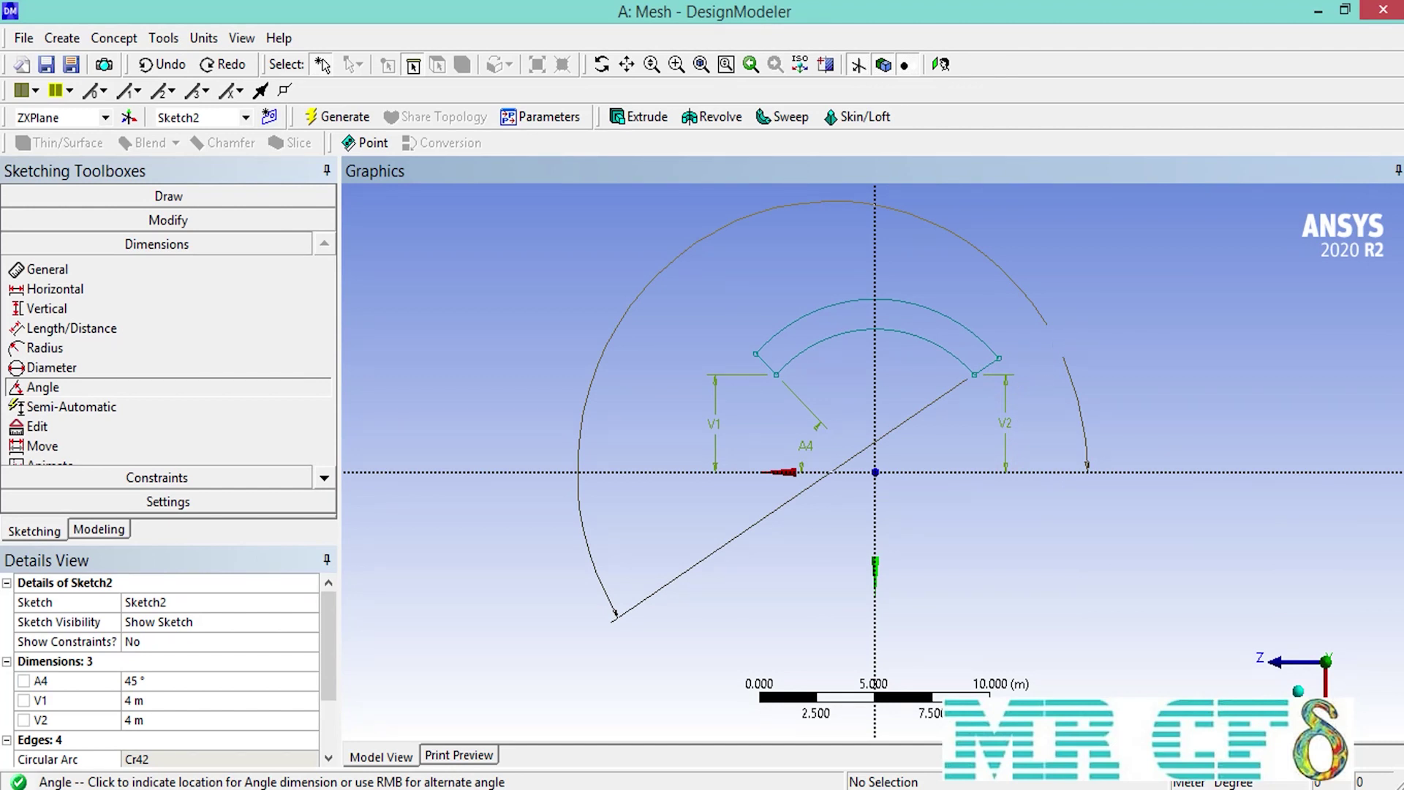
{"action": "left_click", "coordinate": [1056, 338]}
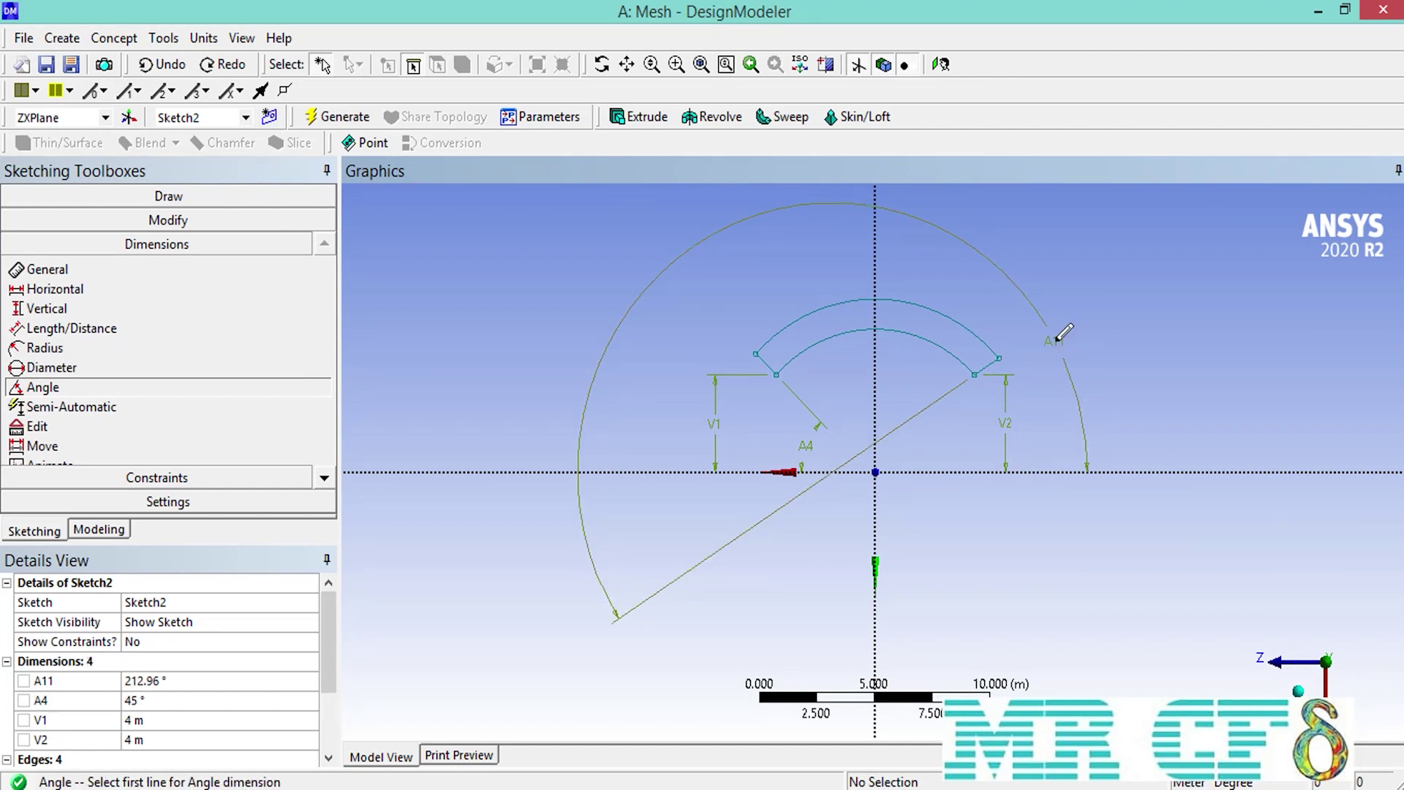
{"action": "left_click", "coordinate": [138, 681]}
{"action": "type", "text": "225"}
{"action": "key", "text": "Return"}
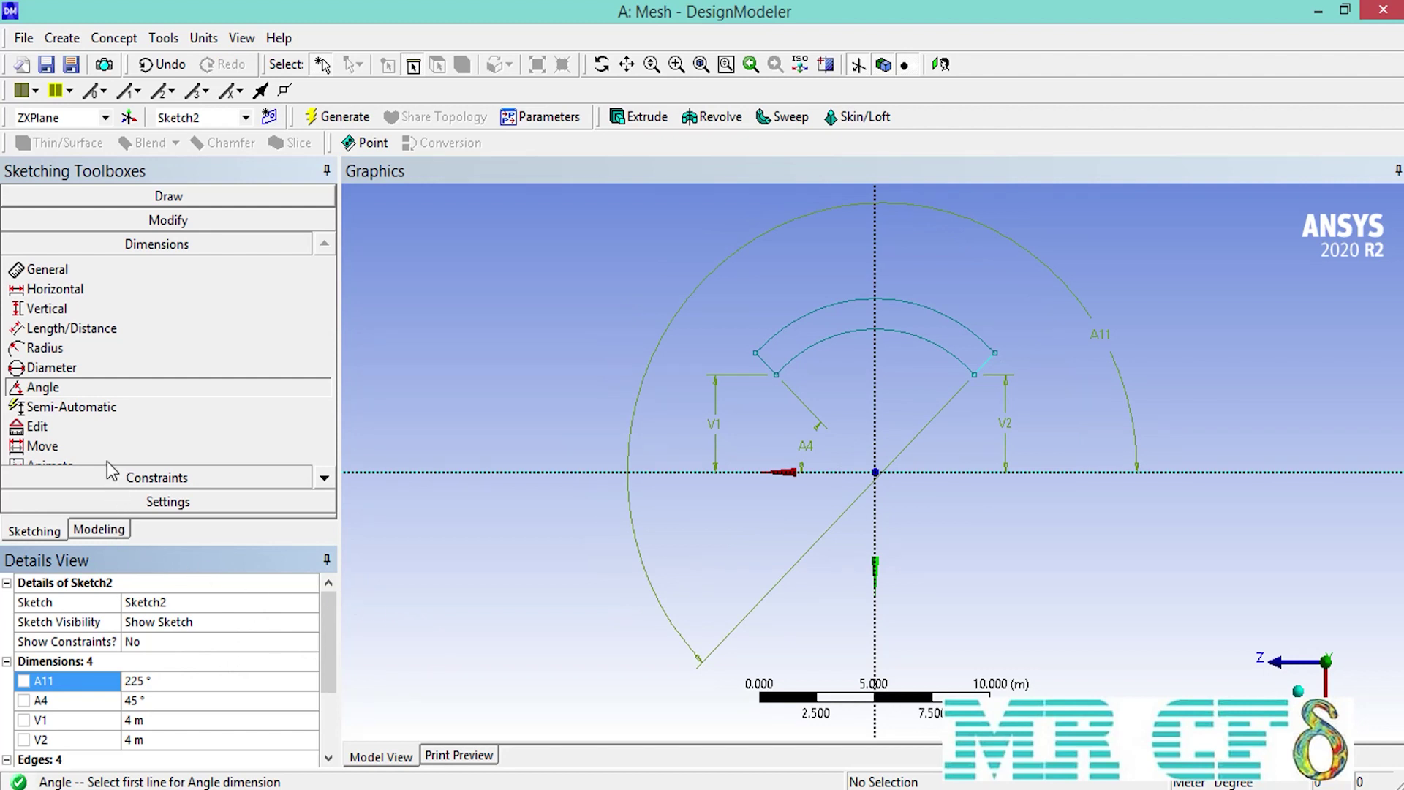
{"action": "left_click", "coordinate": [169, 192]}
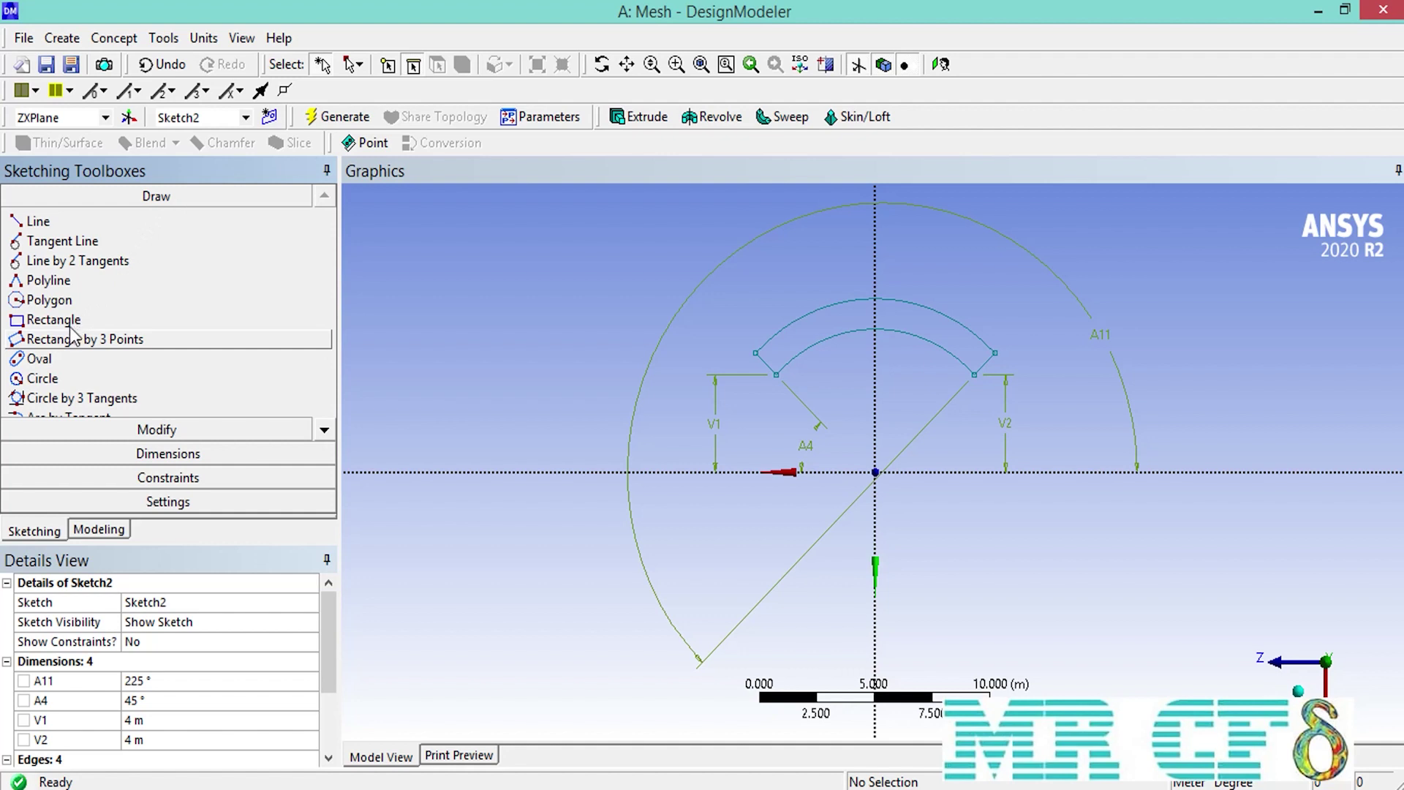
Draw two circles beside the band, one lower and one at upper right
{"action": "left_click", "coordinate": [136, 377]}
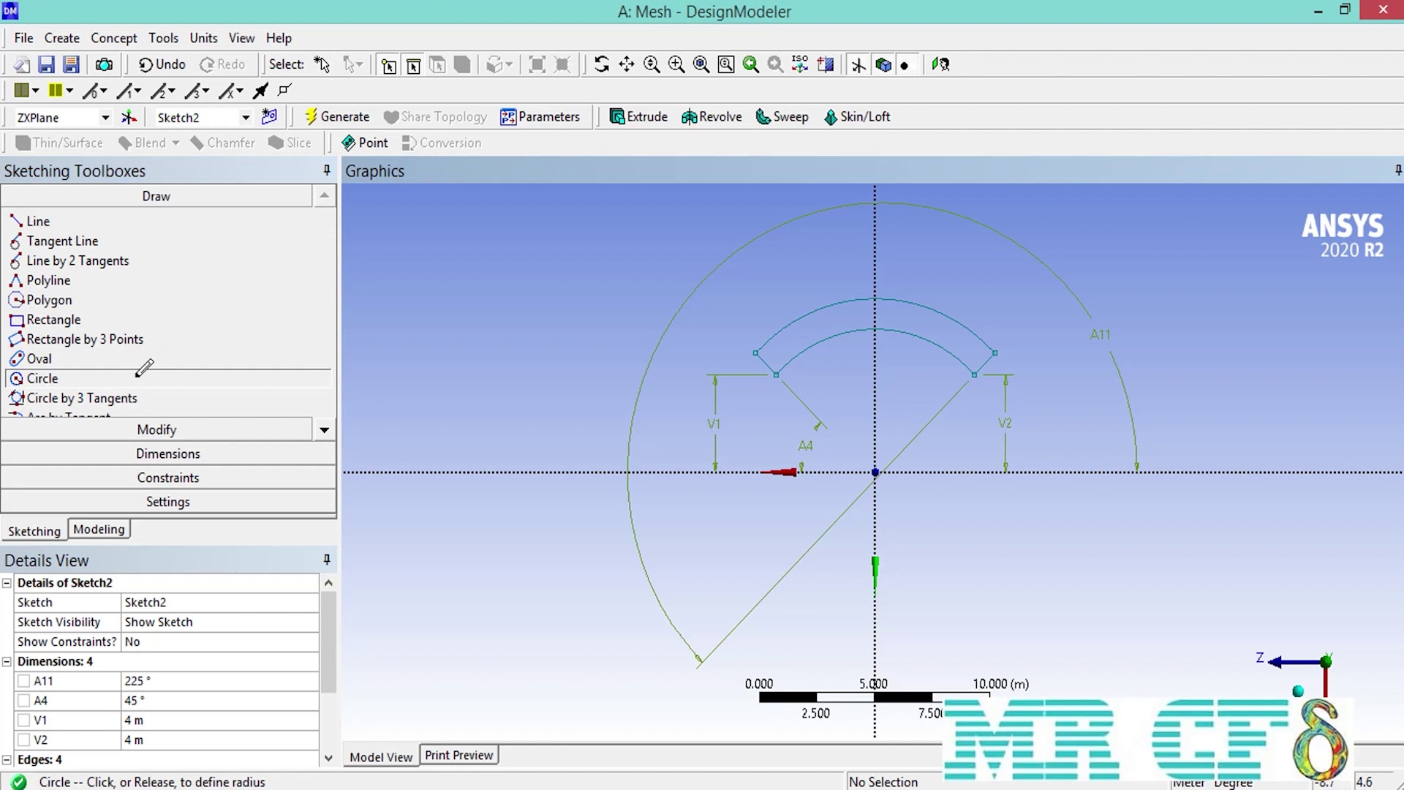
{"action": "left_click", "coordinate": [1087, 589]}
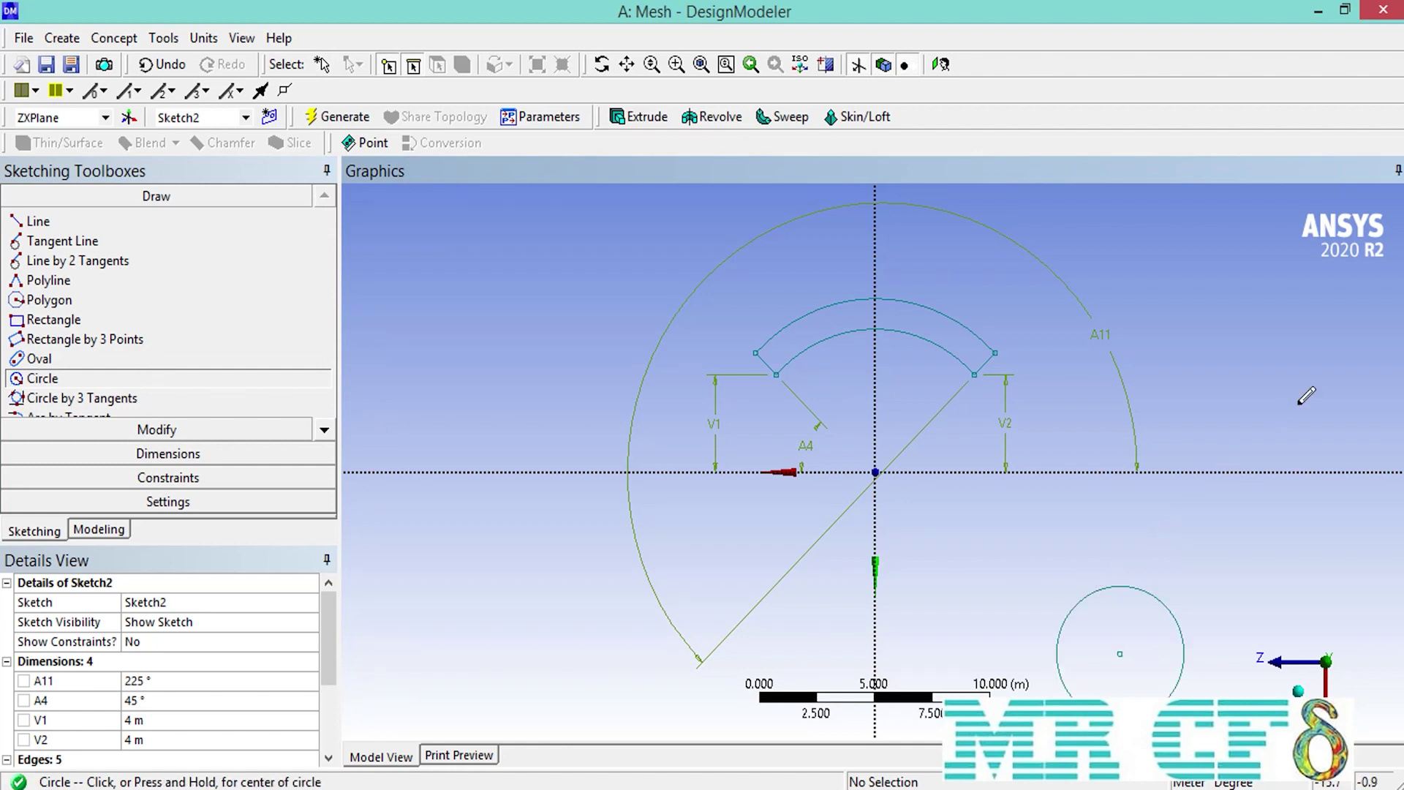
{"action": "left_click", "coordinate": [1306, 321]}
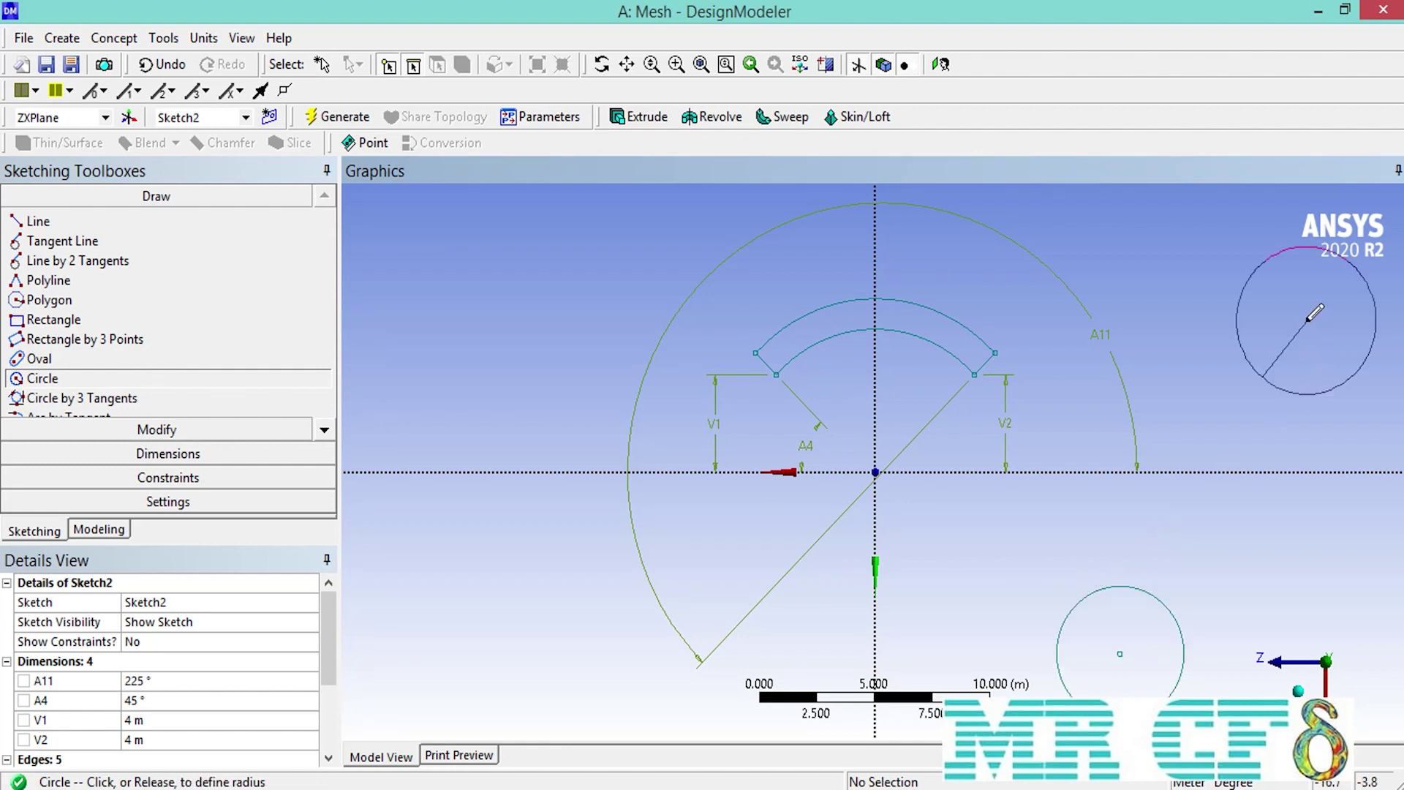
{"action": "left_click", "coordinate": [1271, 368]}
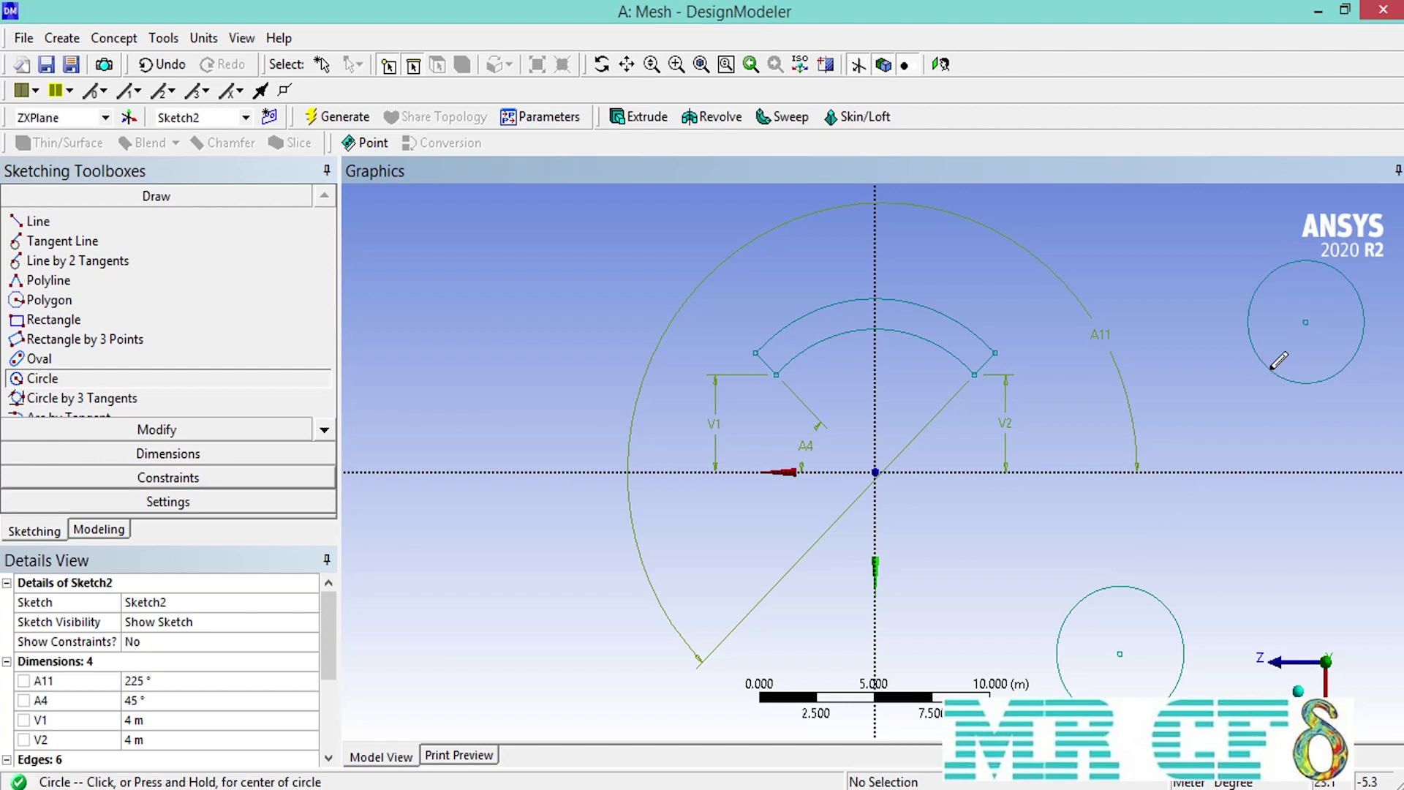
Give both circles diameter dimensions, D12 and D13, each set to 5 m
{"action": "left_click", "coordinate": [145, 455]}
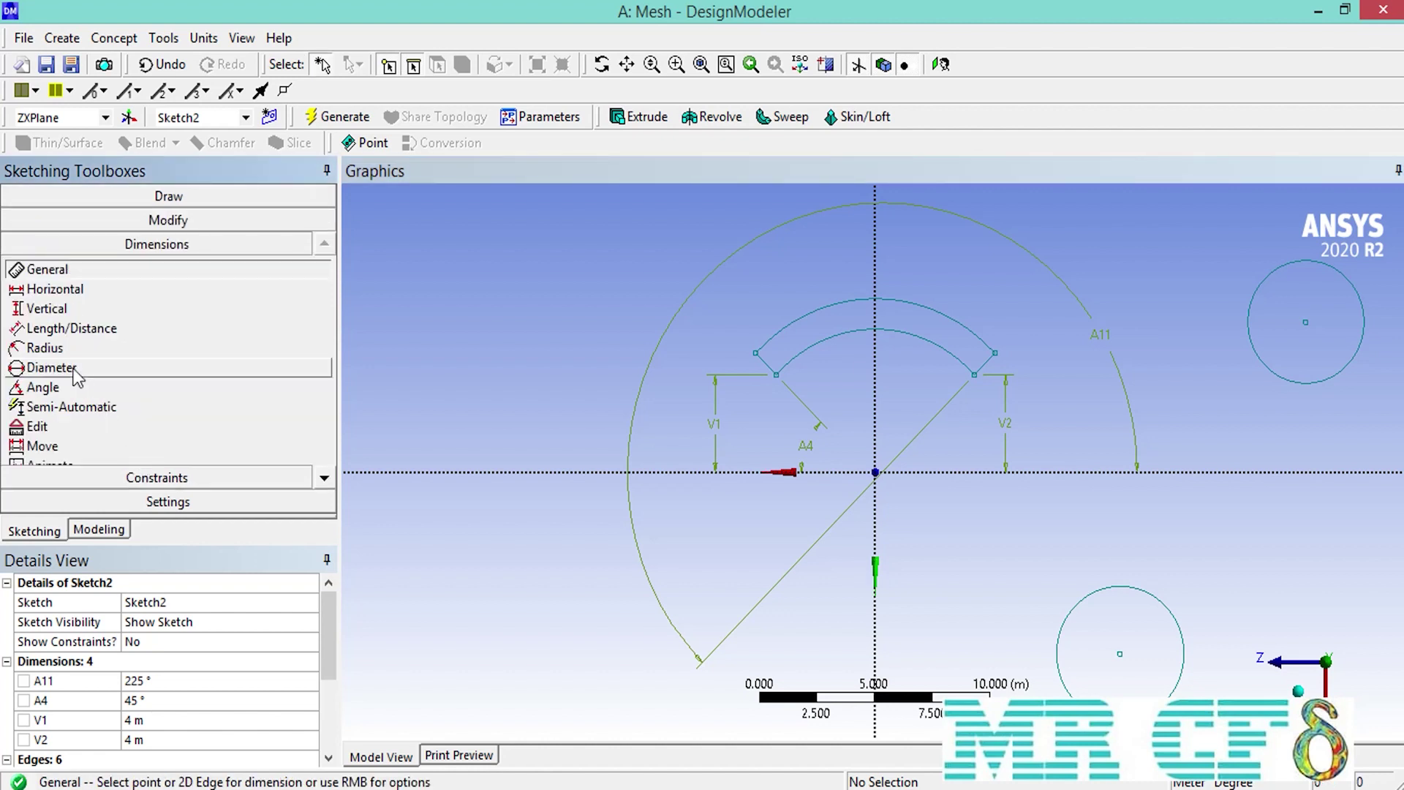
{"action": "left_click", "coordinate": [51, 367]}
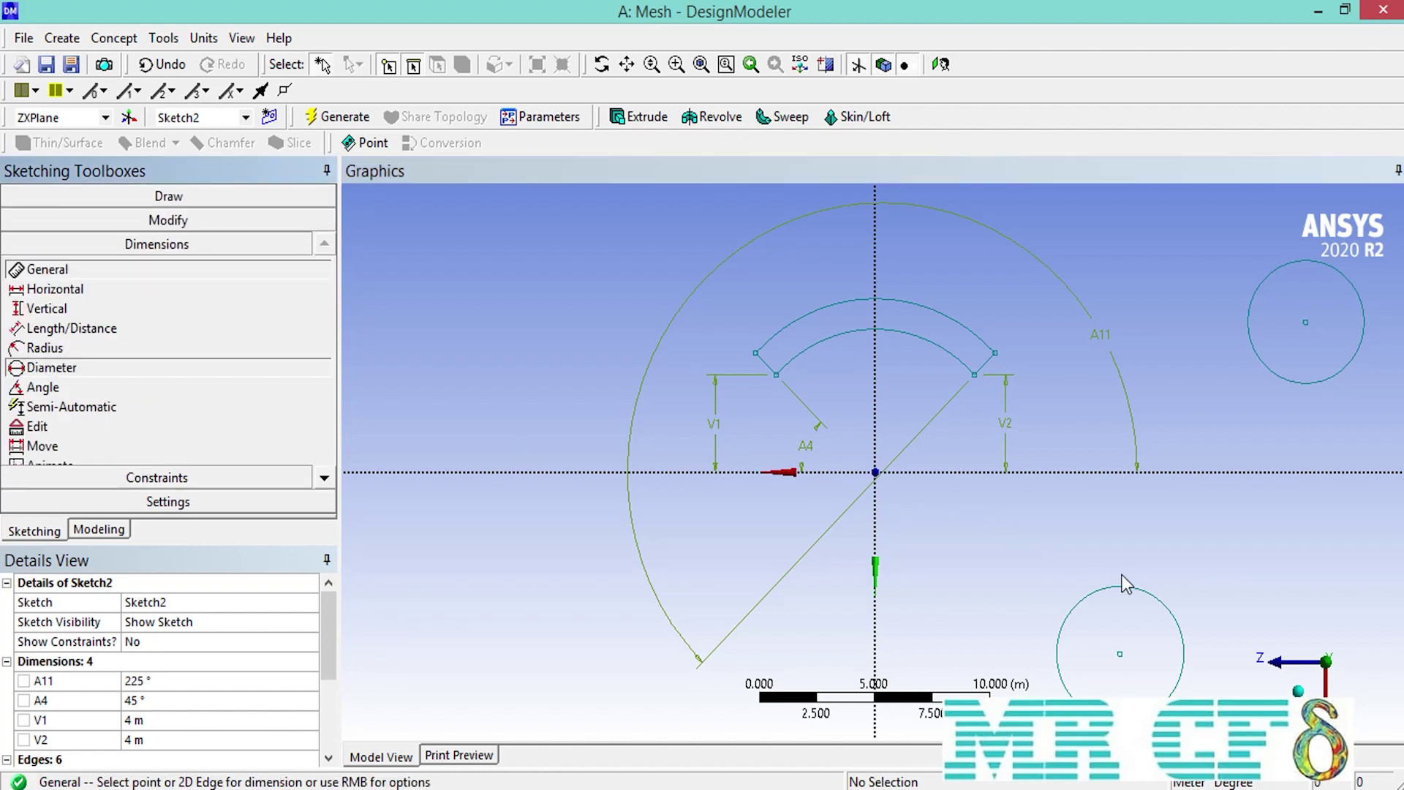
{"action": "left_click", "coordinate": [1155, 572]}
{"action": "left_click", "coordinate": [1166, 549]}
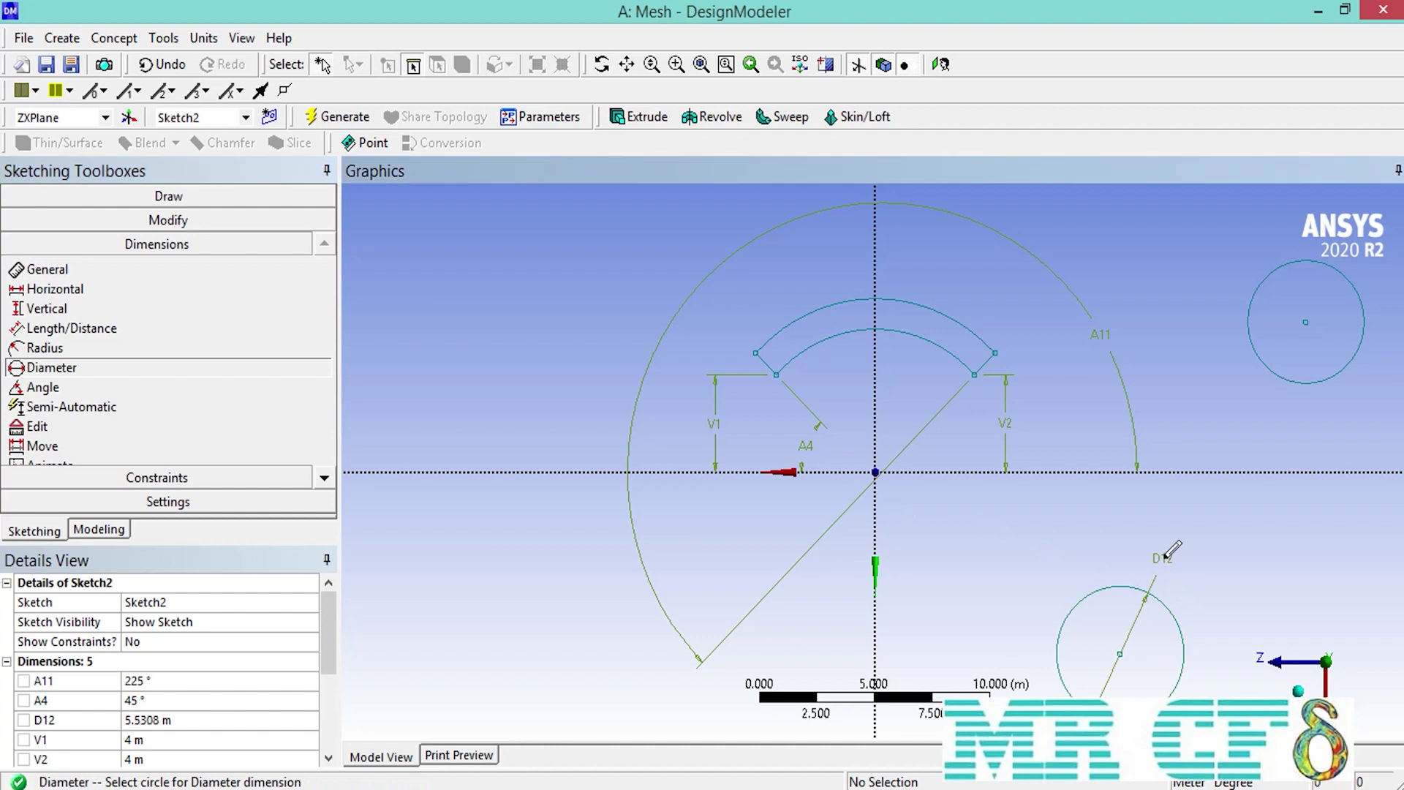
{"action": "left_click", "coordinate": [1275, 369]}
{"action": "left_click", "coordinate": [1259, 411]}
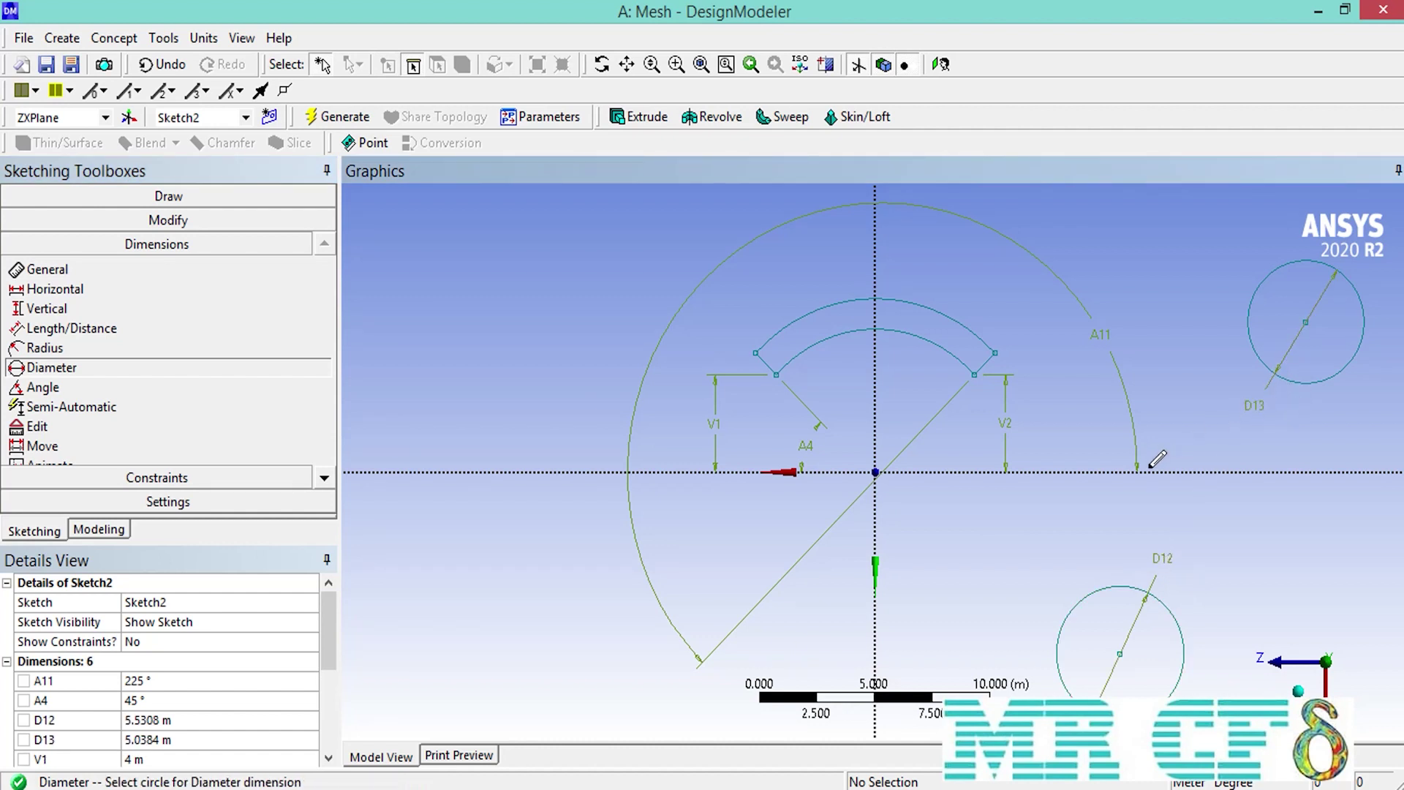
{"action": "left_click", "coordinate": [176, 720]}
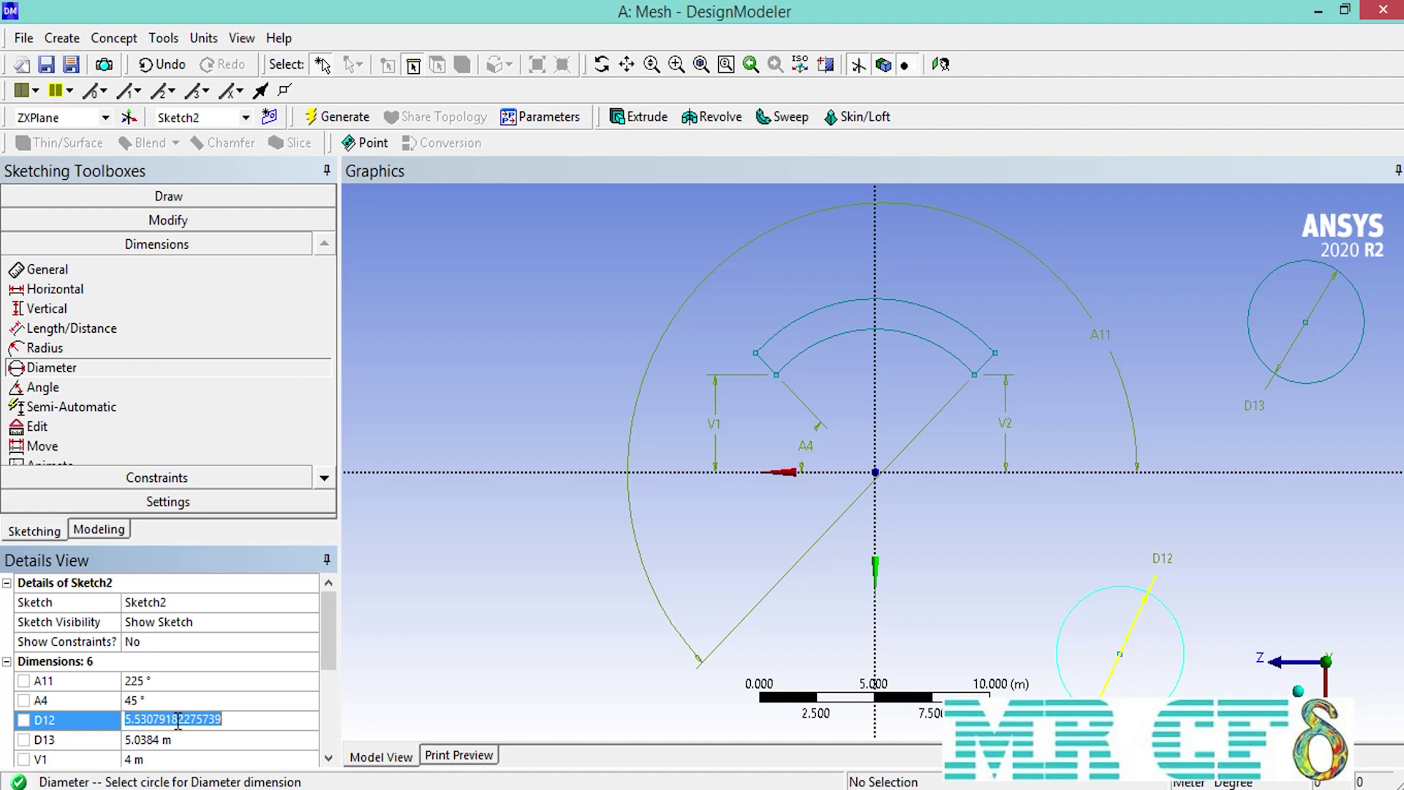
{"action": "type", "text": "5"}
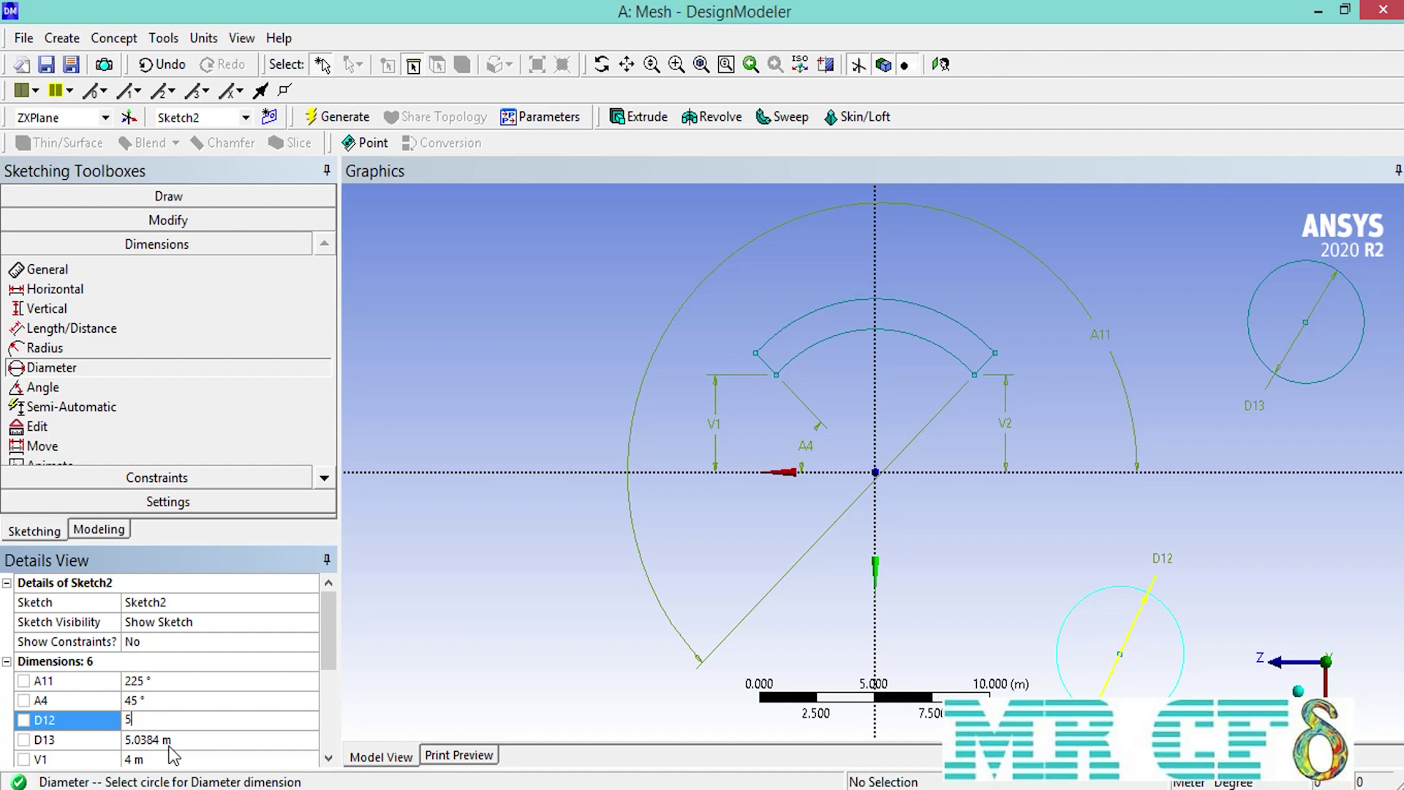
{"action": "left_click", "coordinate": [169, 740]}
{"action": "type", "text": "5"}
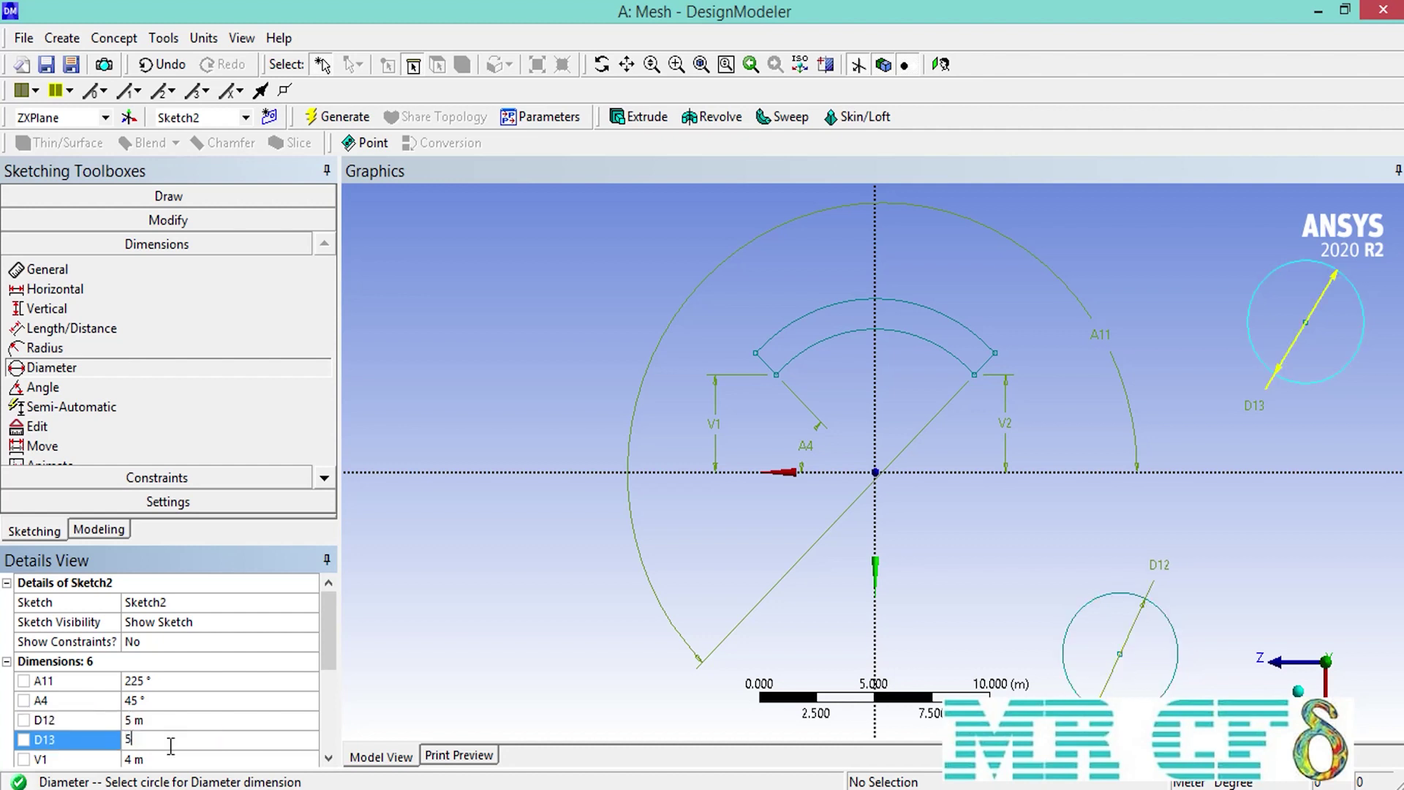
{"action": "key", "text": "Return"}
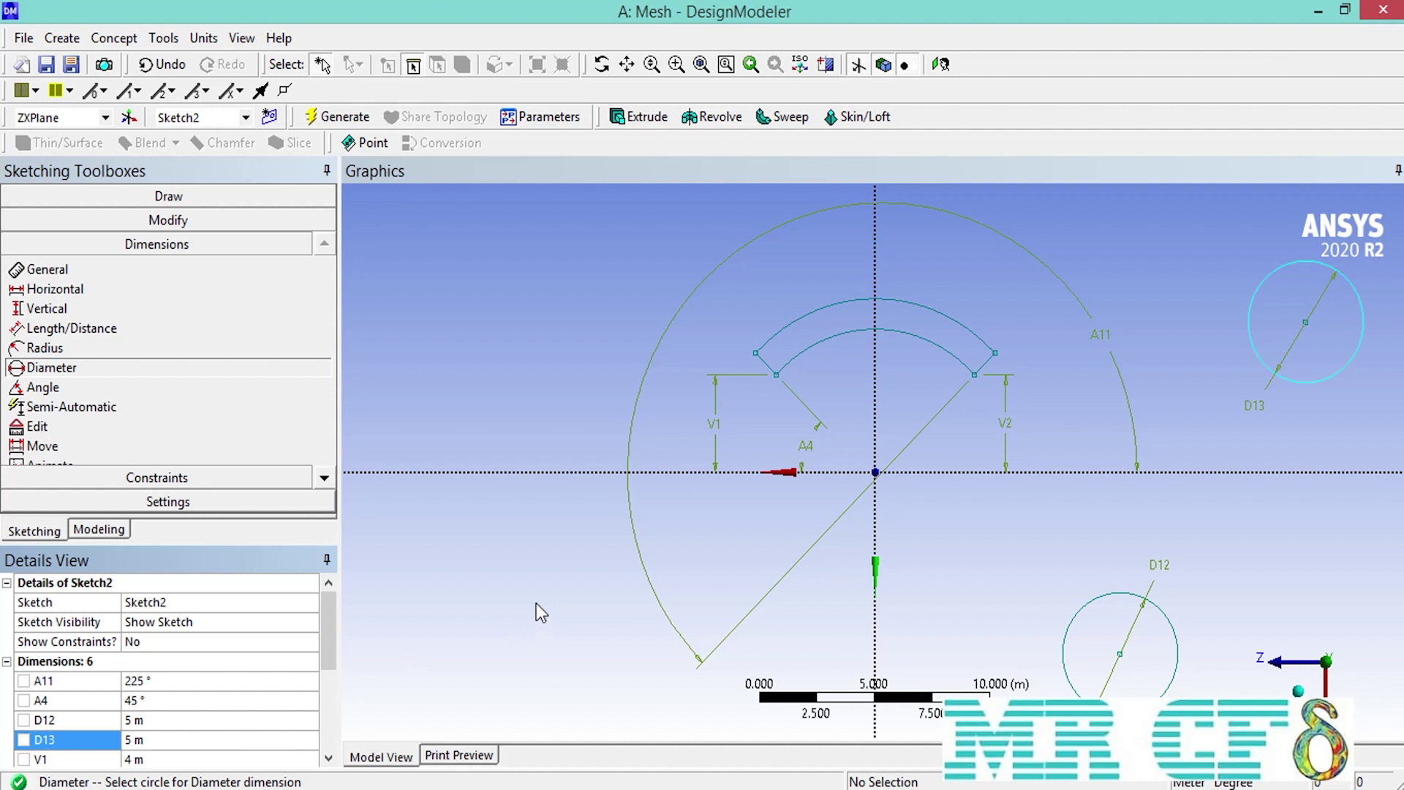
Extrude Sketch2 to 10 m depth, generating the curved band and two cylinders
{"action": "left_click", "coordinate": [100, 529]}
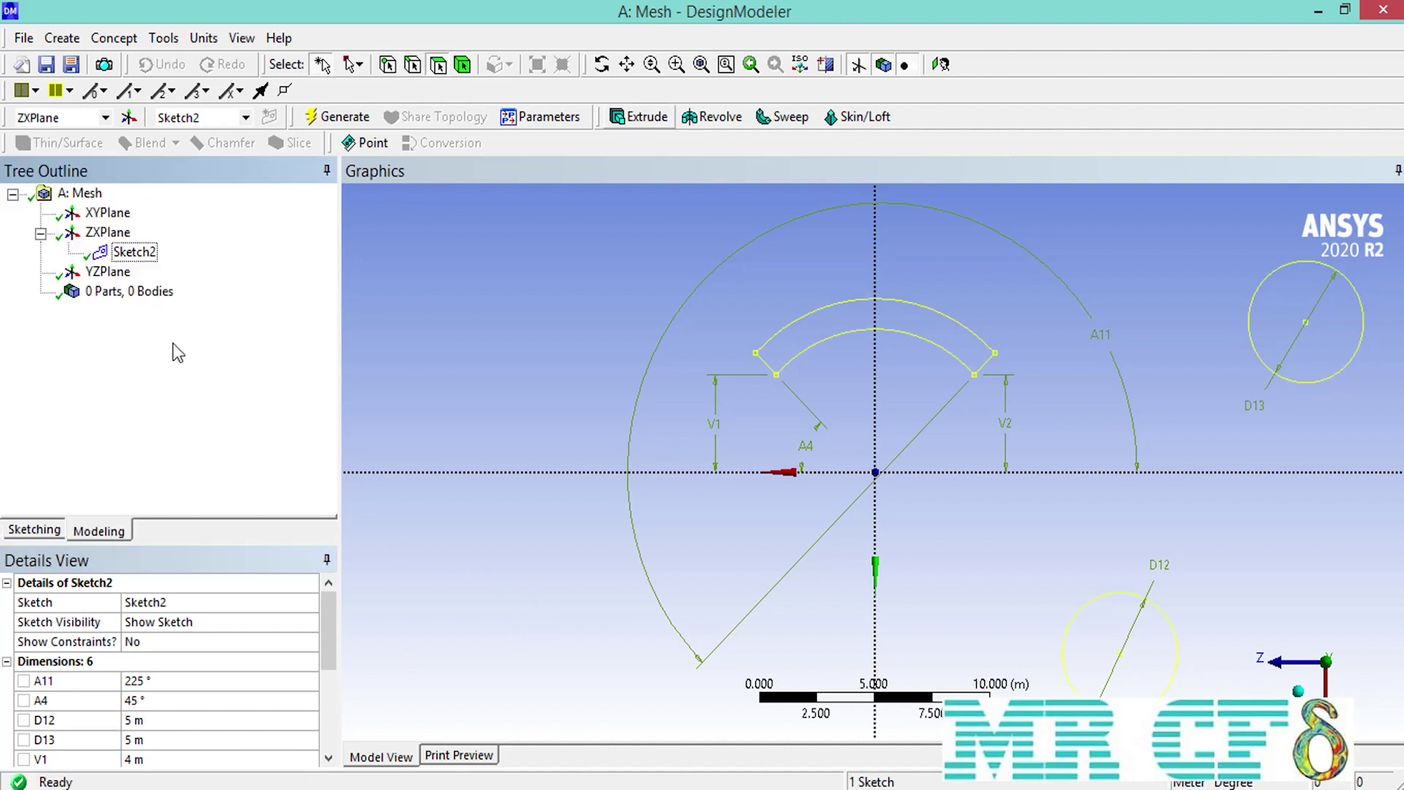
{"action": "left_click", "coordinate": [623, 118]}
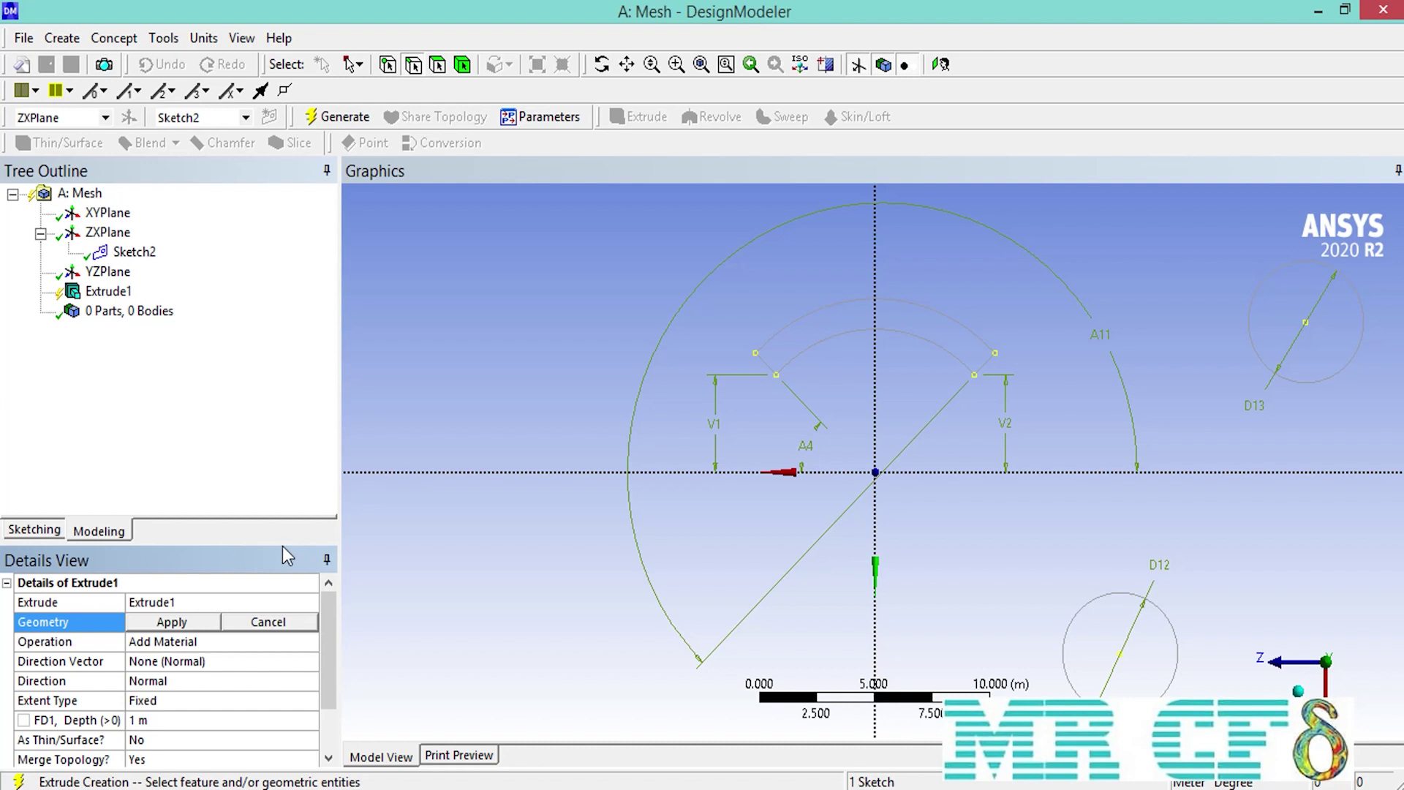
{"action": "left_click", "coordinate": [201, 620]}
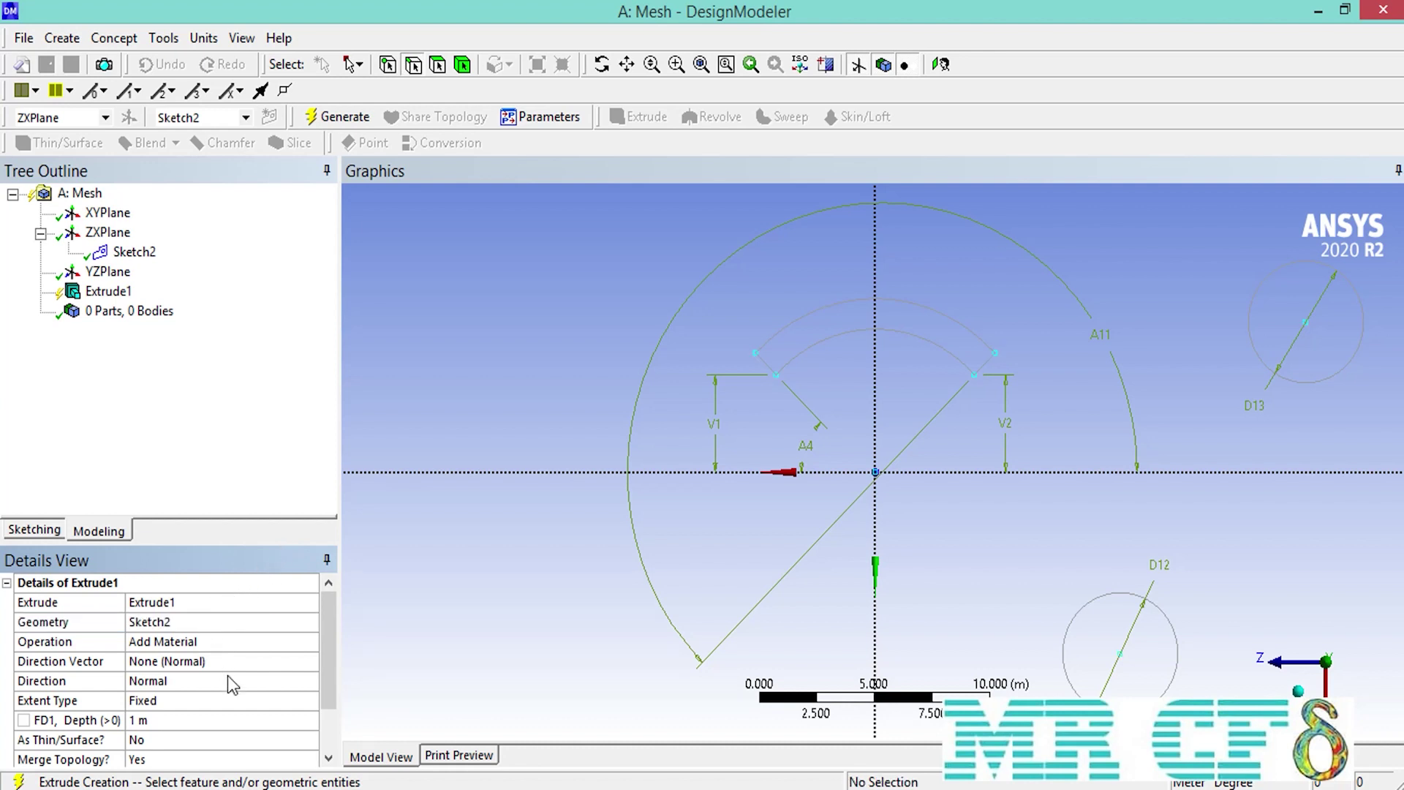
{"action": "left_click", "coordinate": [1299, 691]}
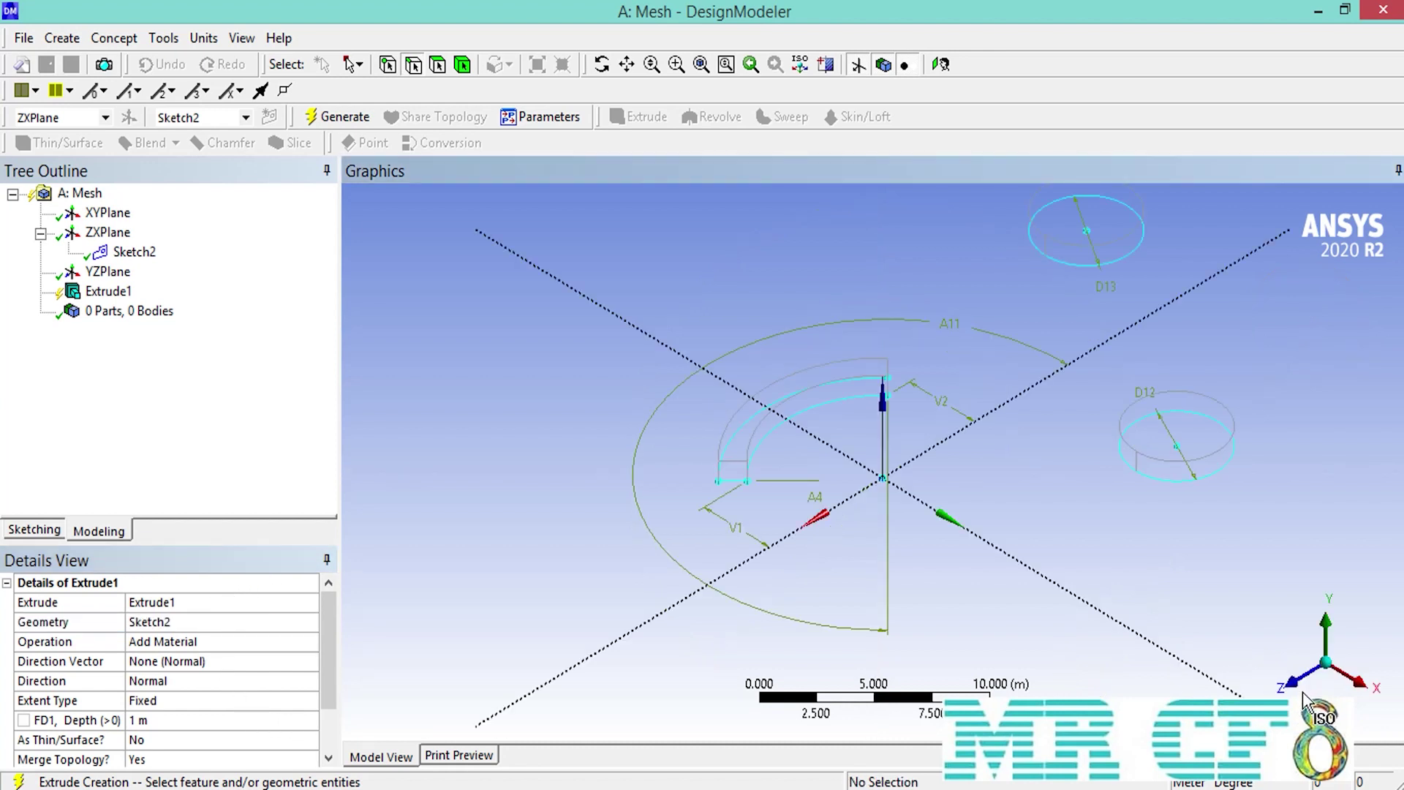
{"action": "left_click", "coordinate": [180, 721]}
{"action": "type", "text": "10"}
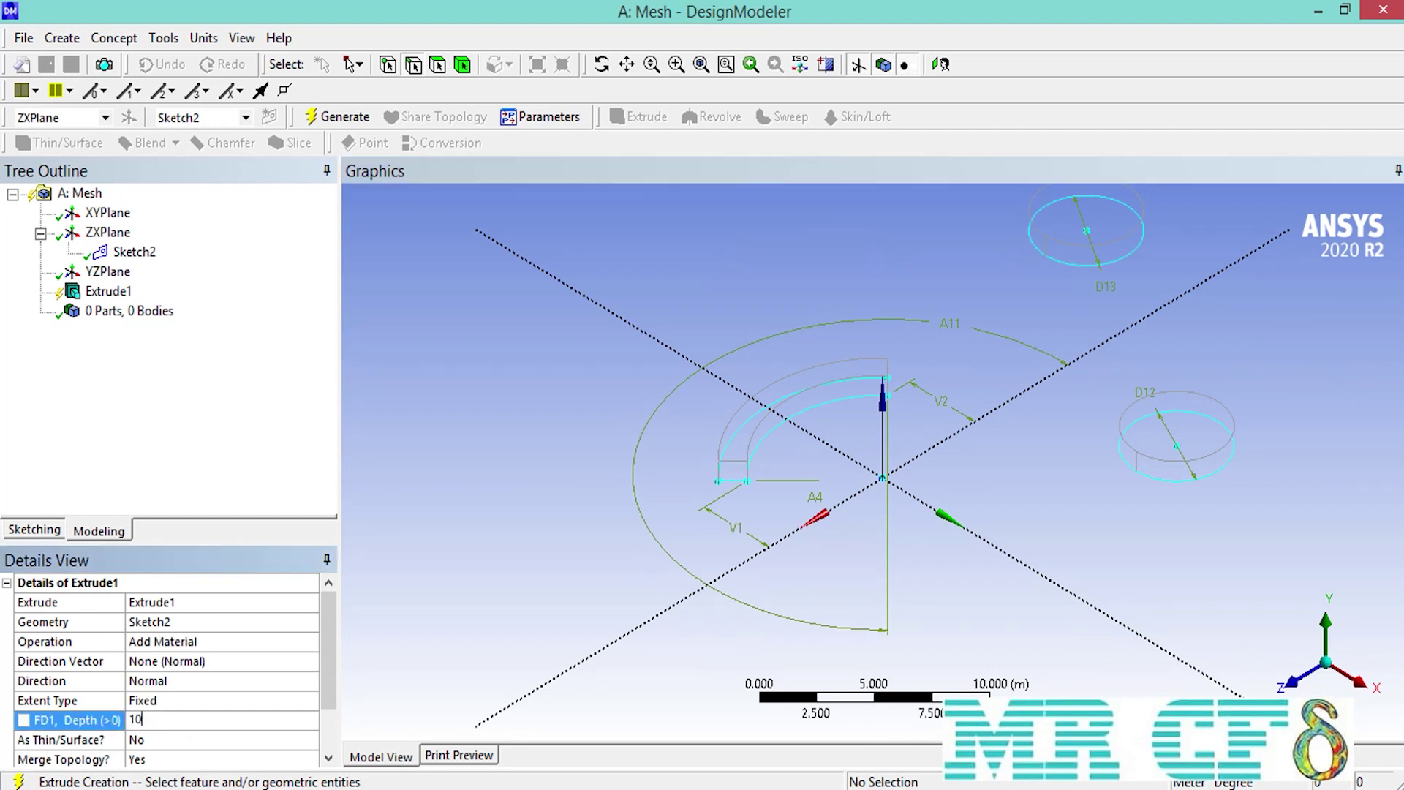
{"action": "key", "text": "Return"}
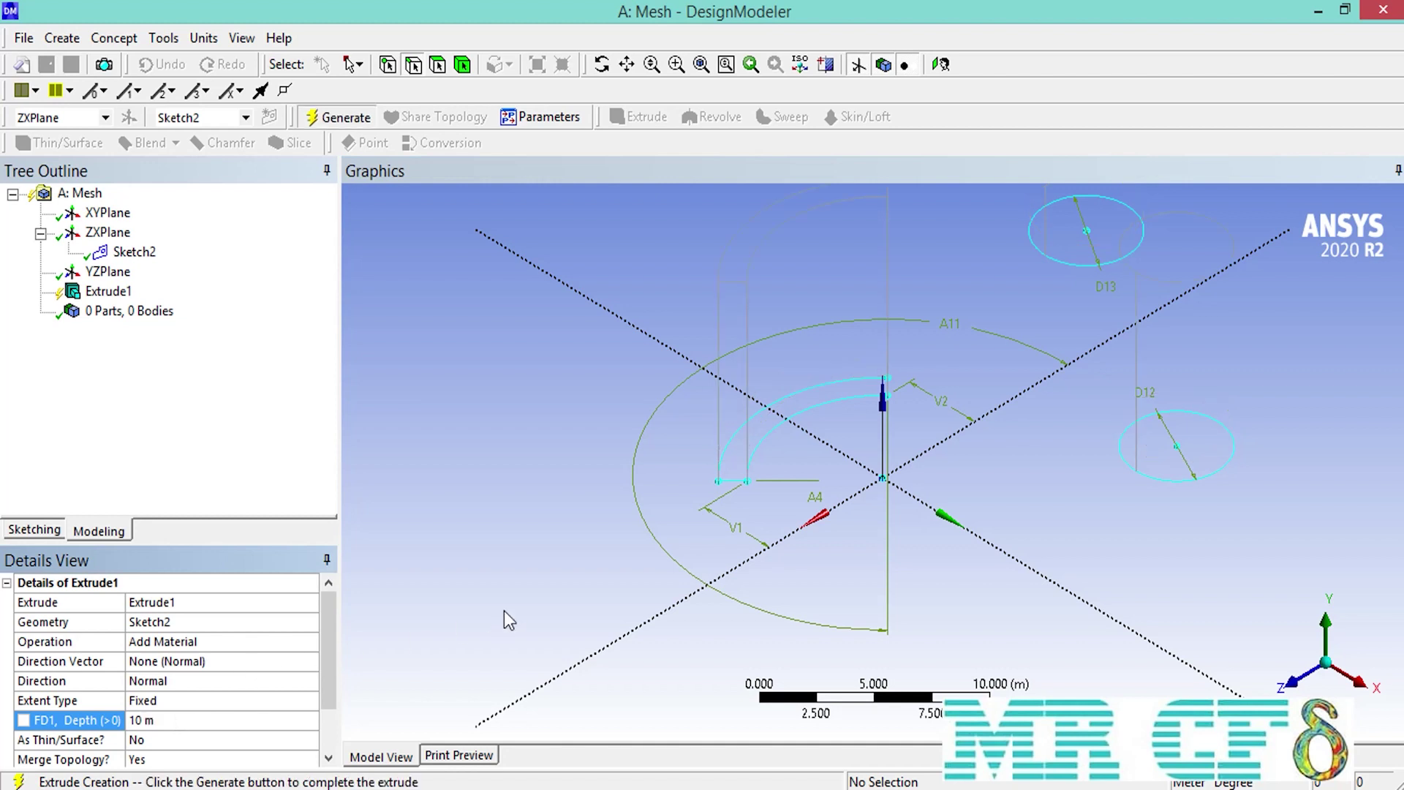
{"action": "left_click", "coordinate": [344, 118]}
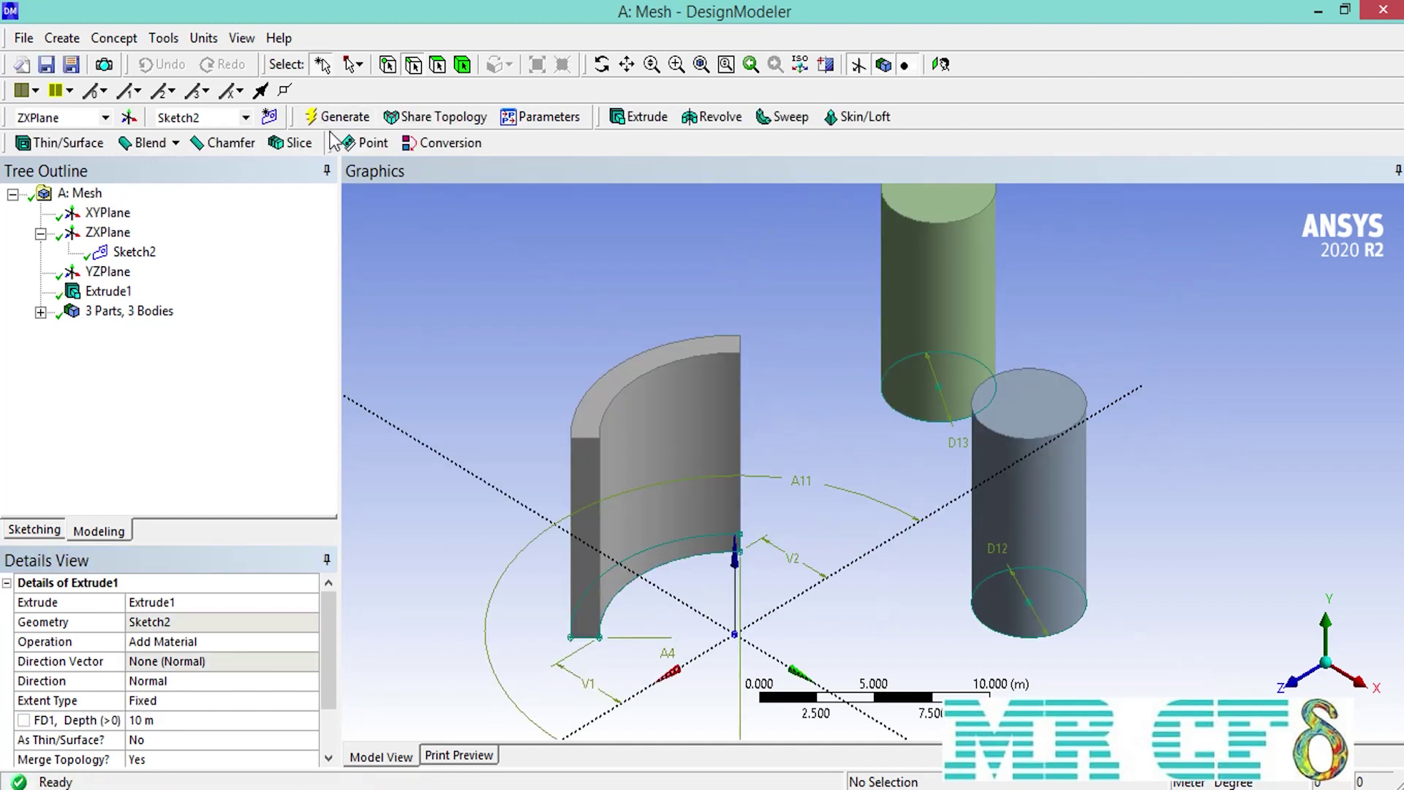
Start a sketch on the band's top face and draw a small rectangle at its left end
{"action": "left_click", "coordinate": [594, 406]}
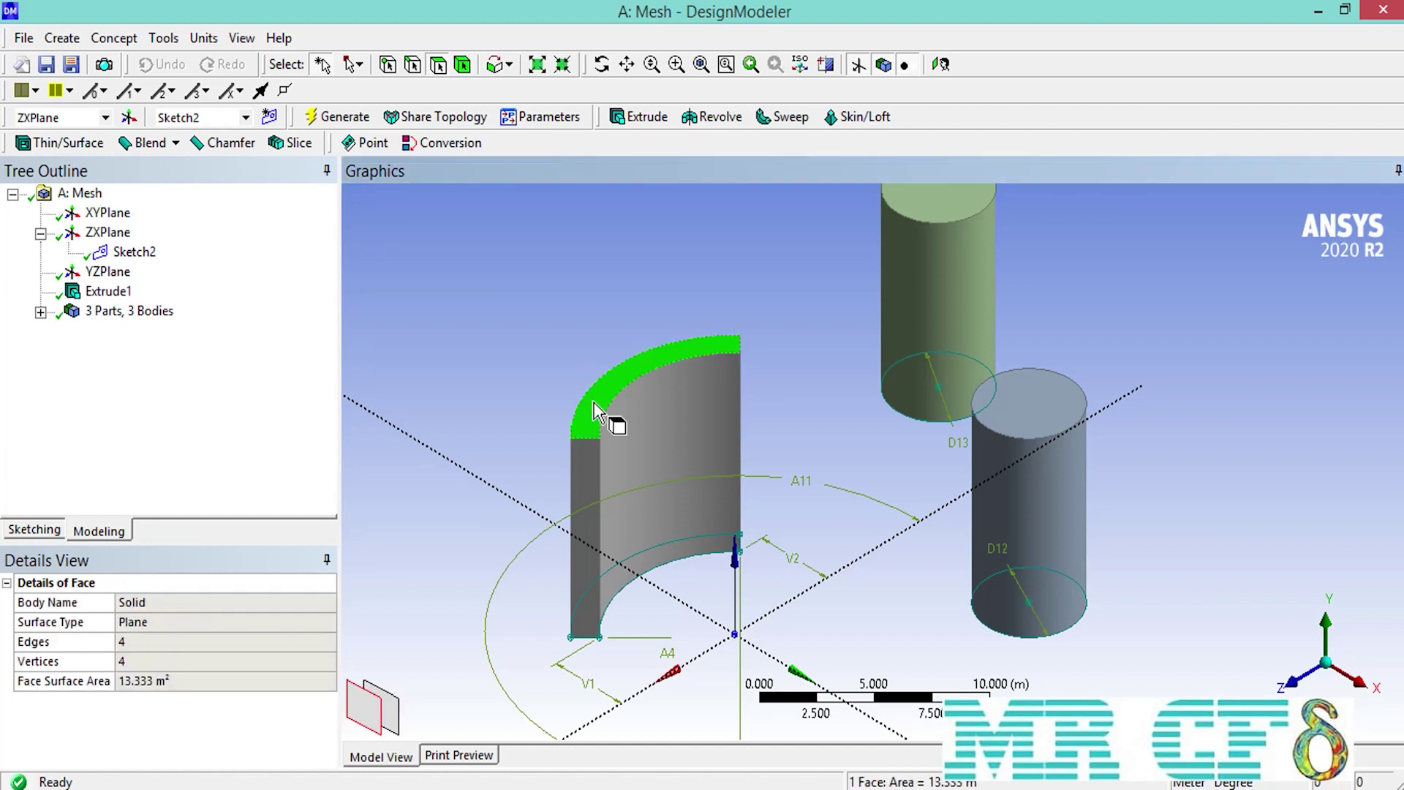
{"action": "left_click", "coordinate": [31, 532]}
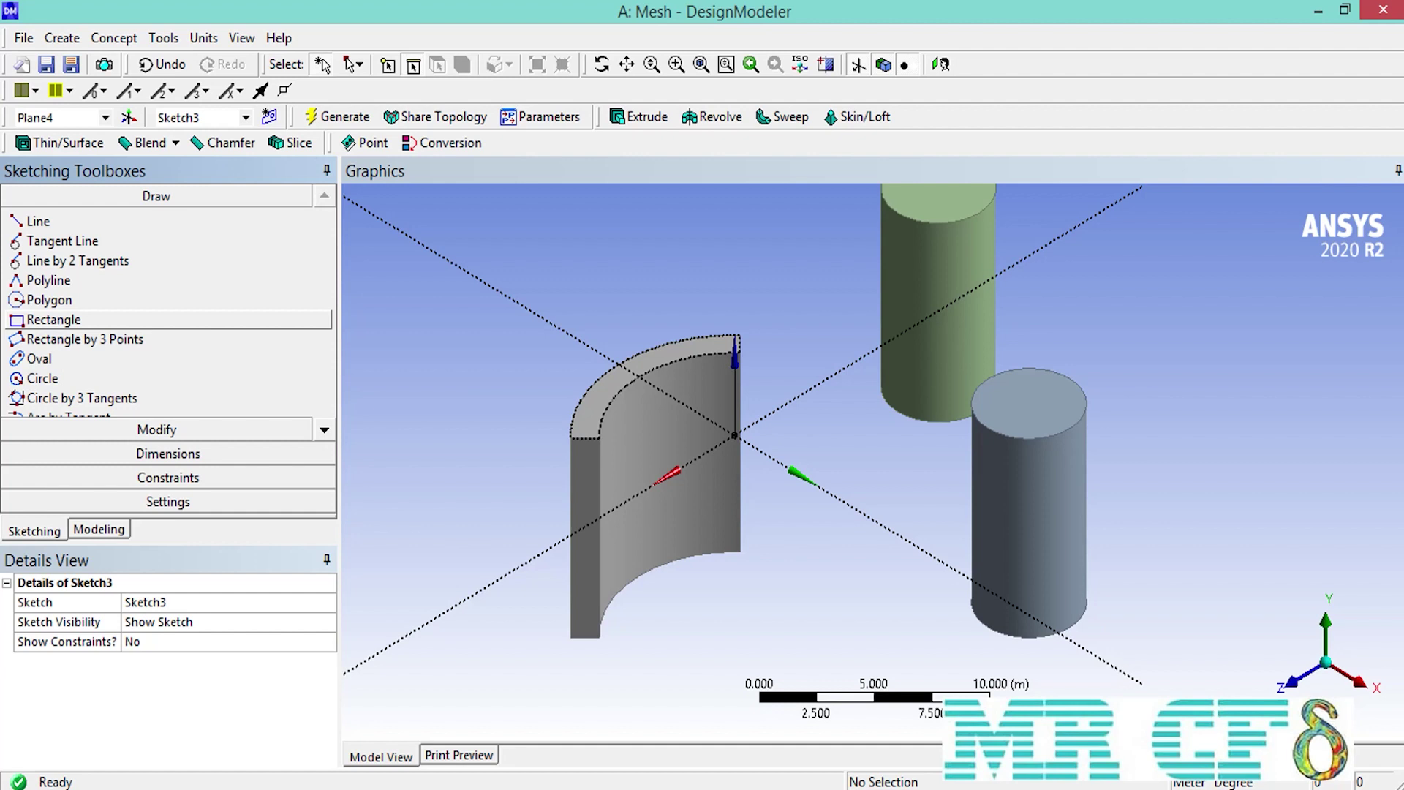
{"action": "left_click", "coordinate": [54, 320]}
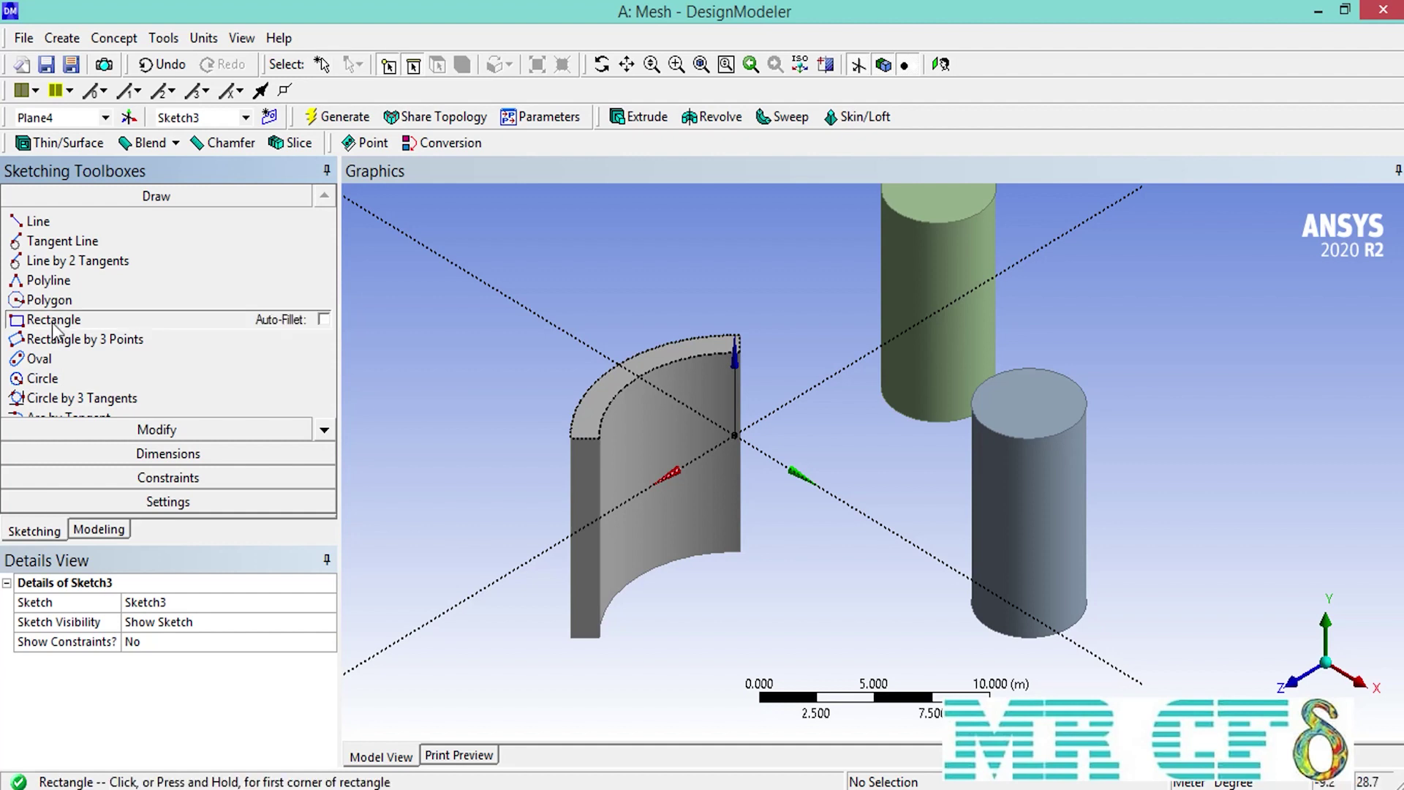
{"action": "left_click", "coordinate": [1327, 623]}
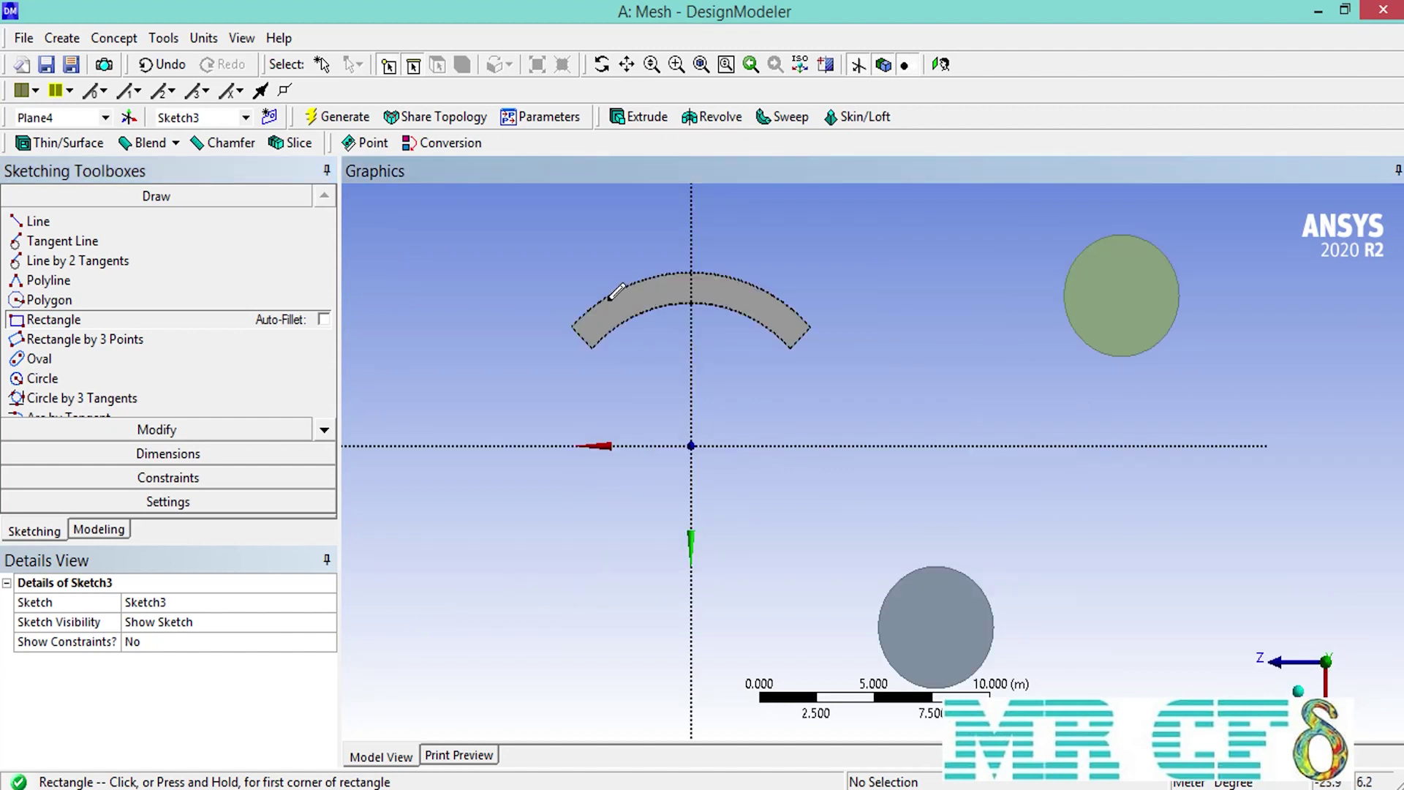
{"action": "left_click_drag", "start_coordinate": [598, 313], "coordinate": [612, 326]}
Add a small circle on the band's right part and return to the model tree
{"action": "scroll", "coordinate": [612, 325], "scroll_direction": "up", "scroll_amount": 2}
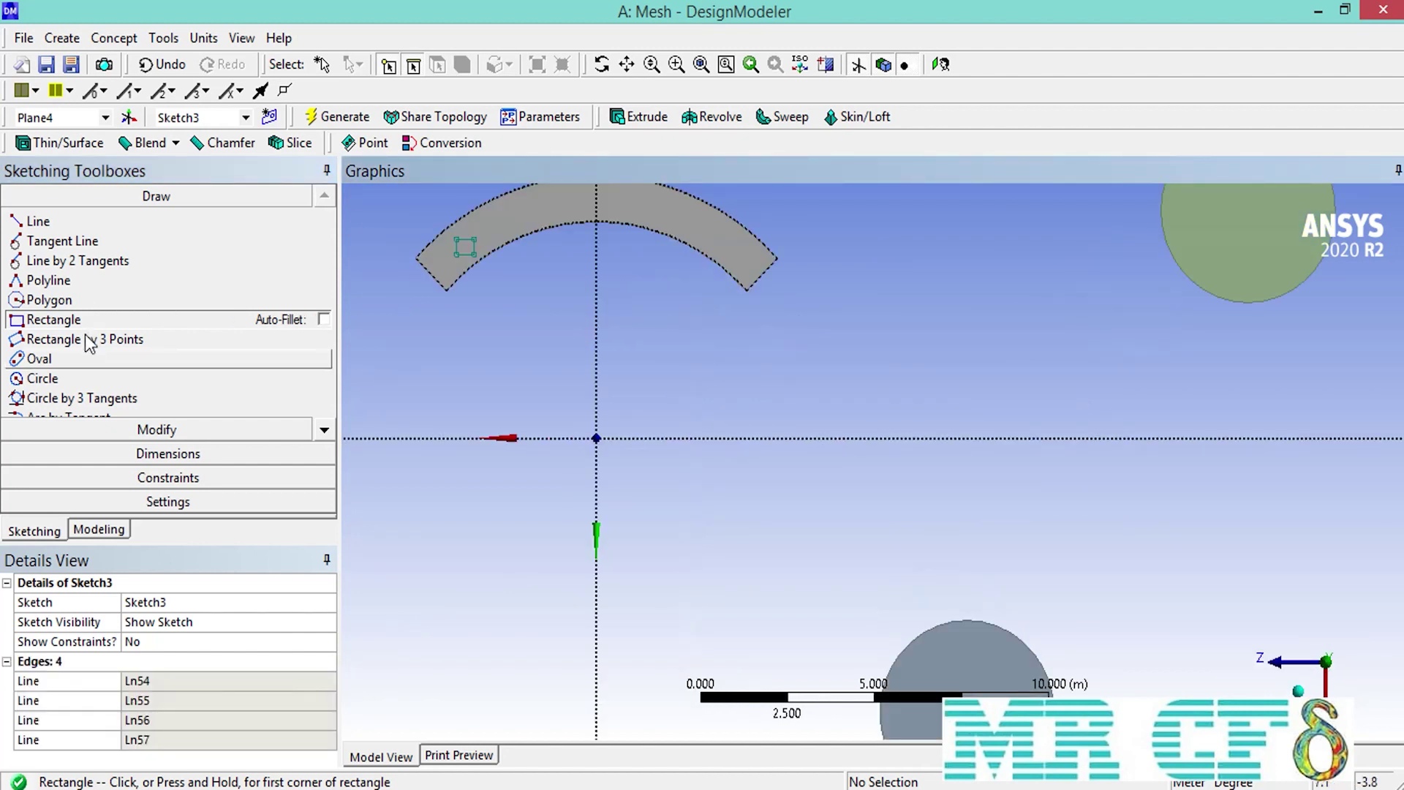
{"action": "left_click", "coordinate": [82, 378]}
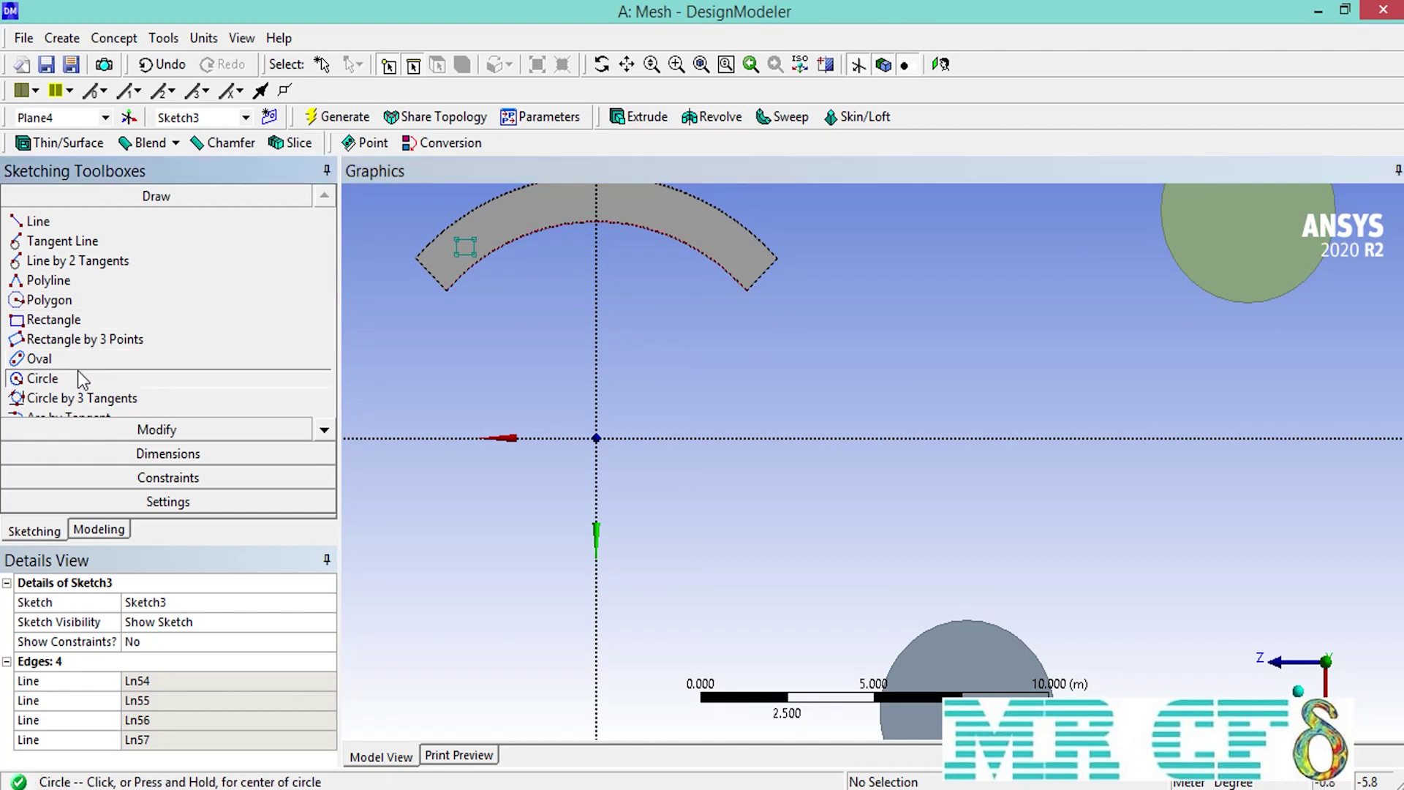
{"action": "left_click_drag", "start_coordinate": [702, 226], "coordinate": [715, 230]}
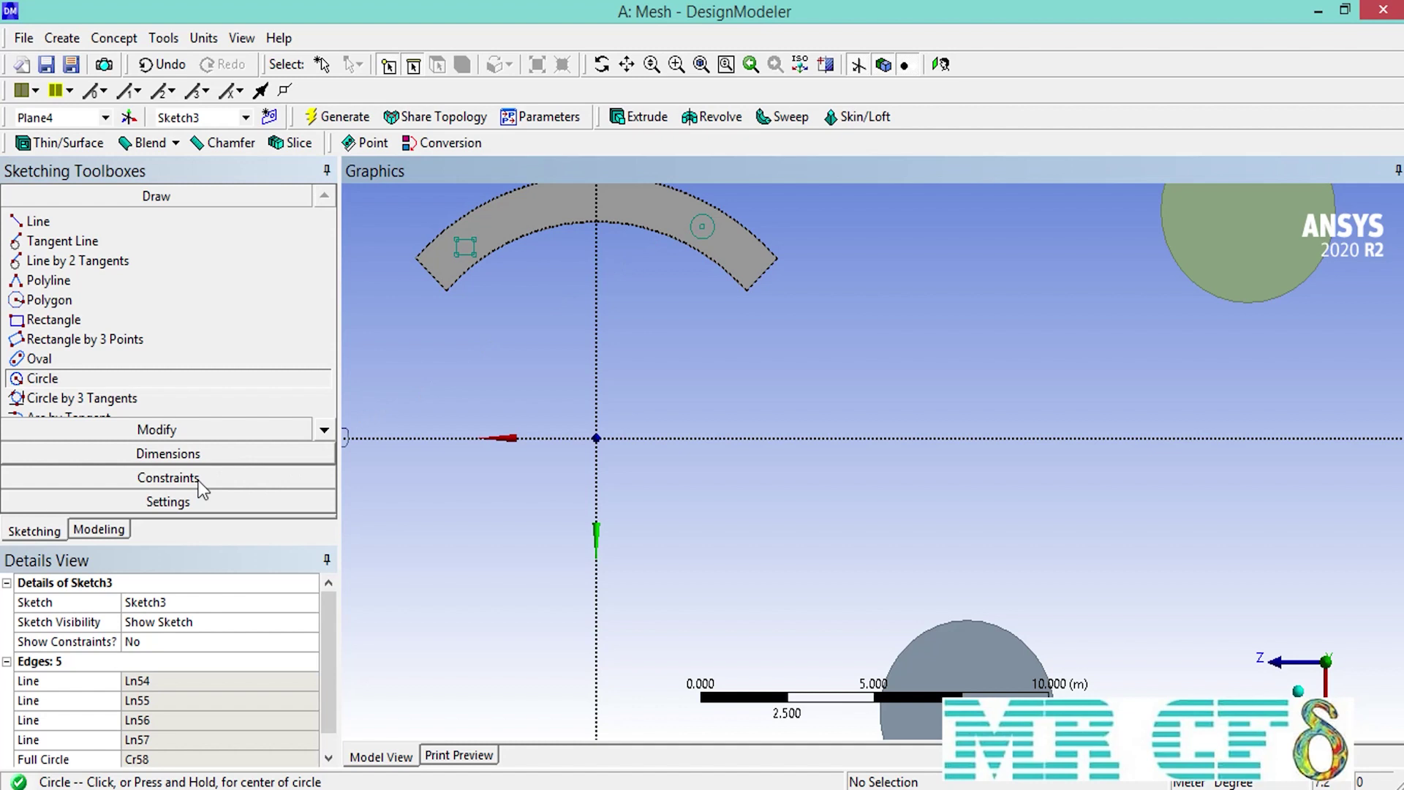
{"action": "left_click", "coordinate": [121, 530]}
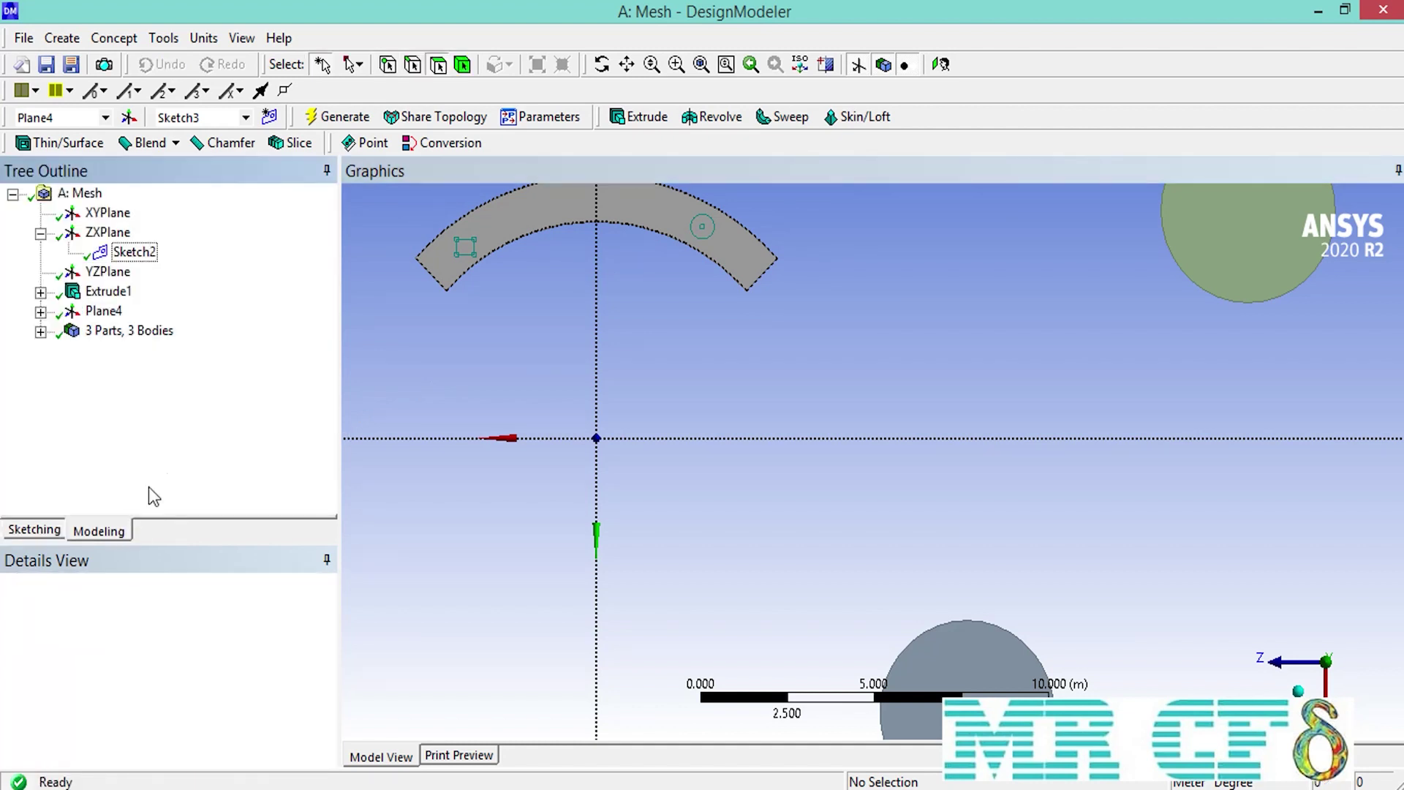
Extrude Sketch3's rectangle and circle 0.2 m into pads on the band
{"action": "left_click", "coordinate": [628, 120]}
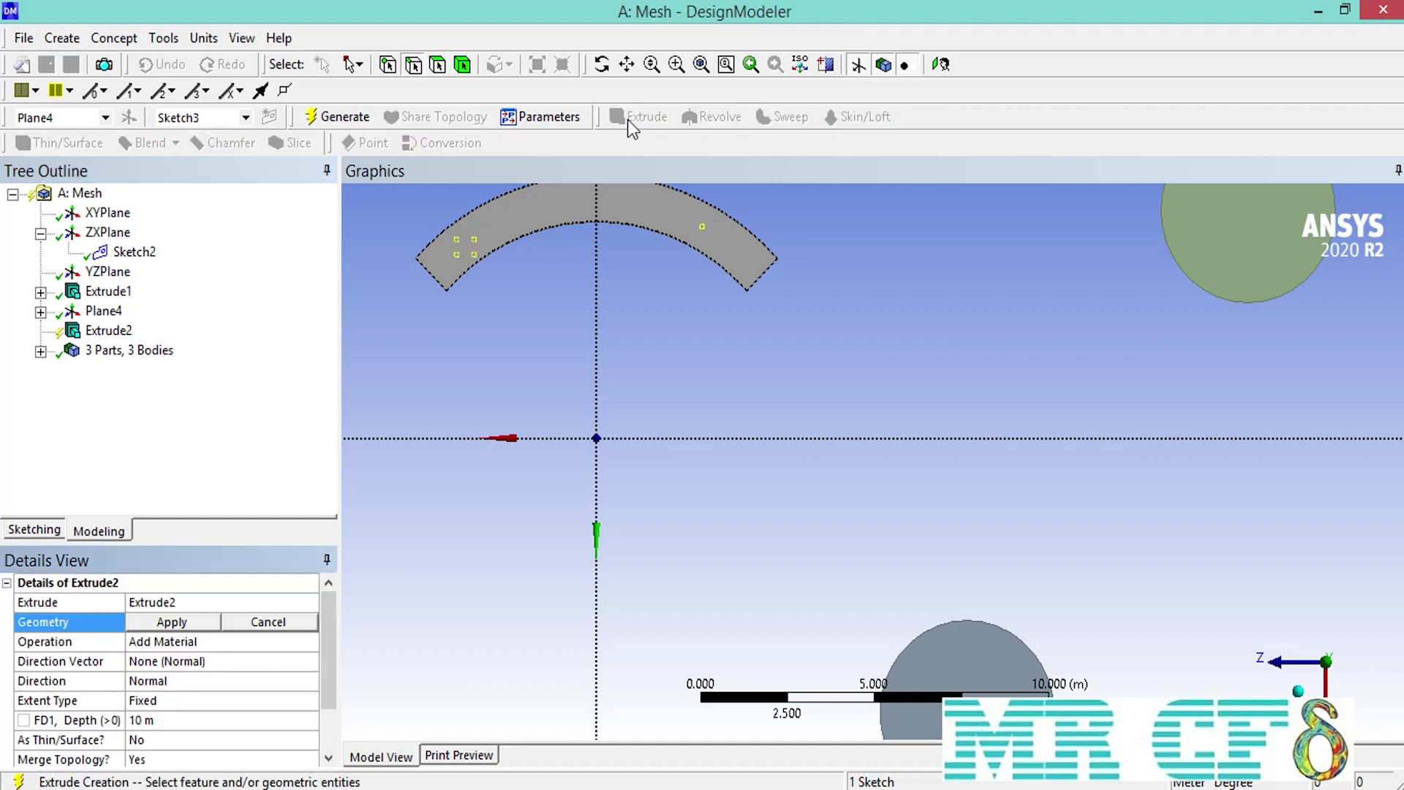
{"action": "left_click", "coordinate": [206, 620]}
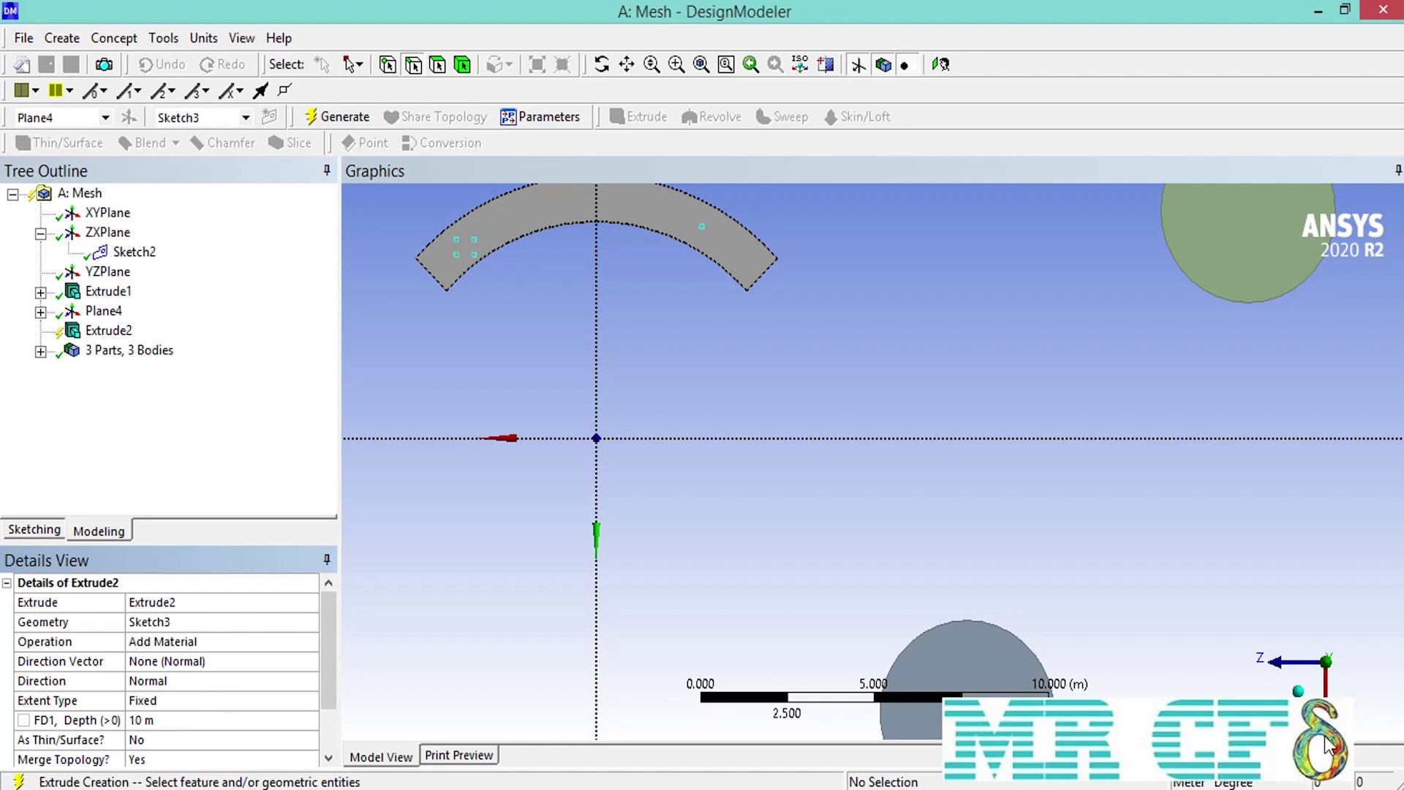
{"action": "left_click", "coordinate": [1297, 691]}
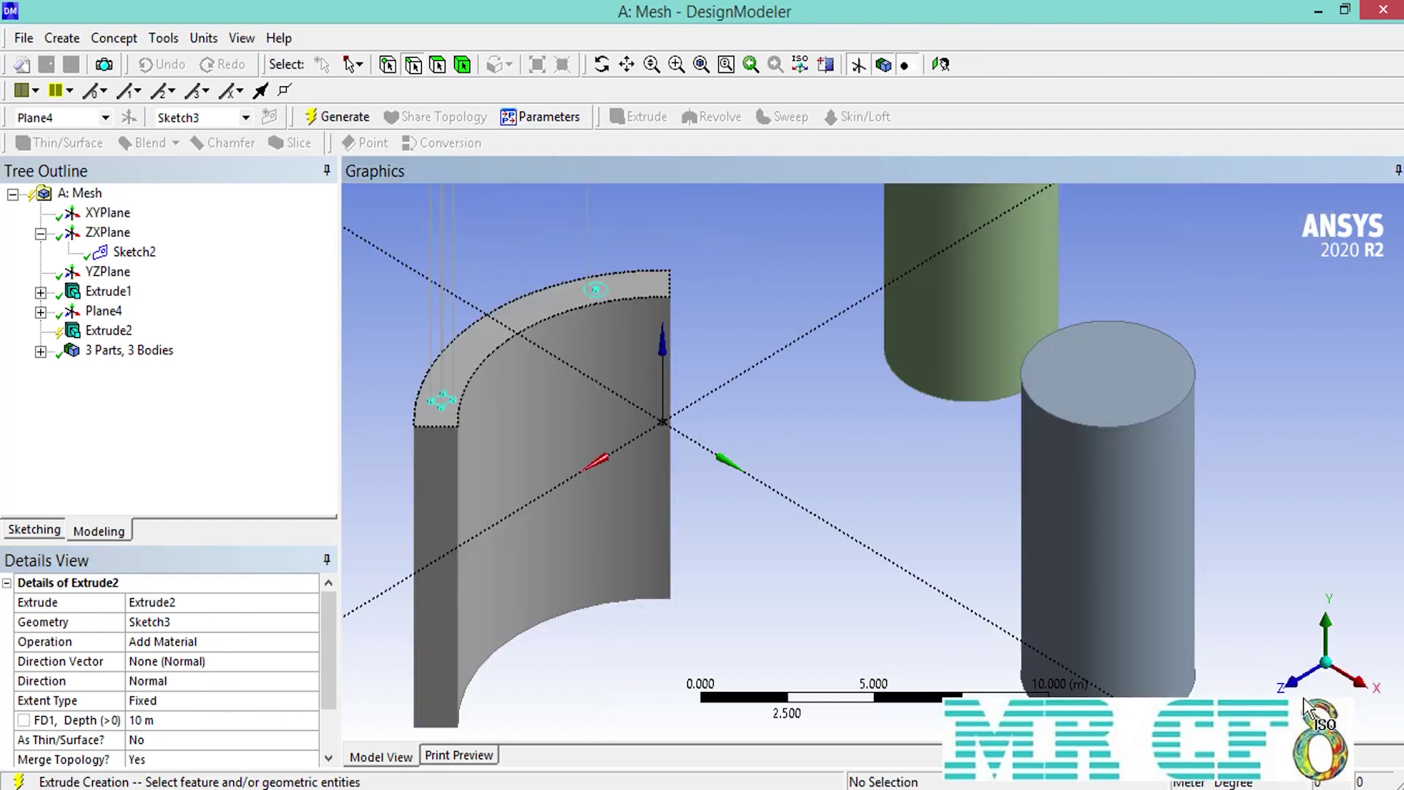
{"action": "left_click", "coordinate": [163, 726]}
{"action": "type", "text": "0.2"}
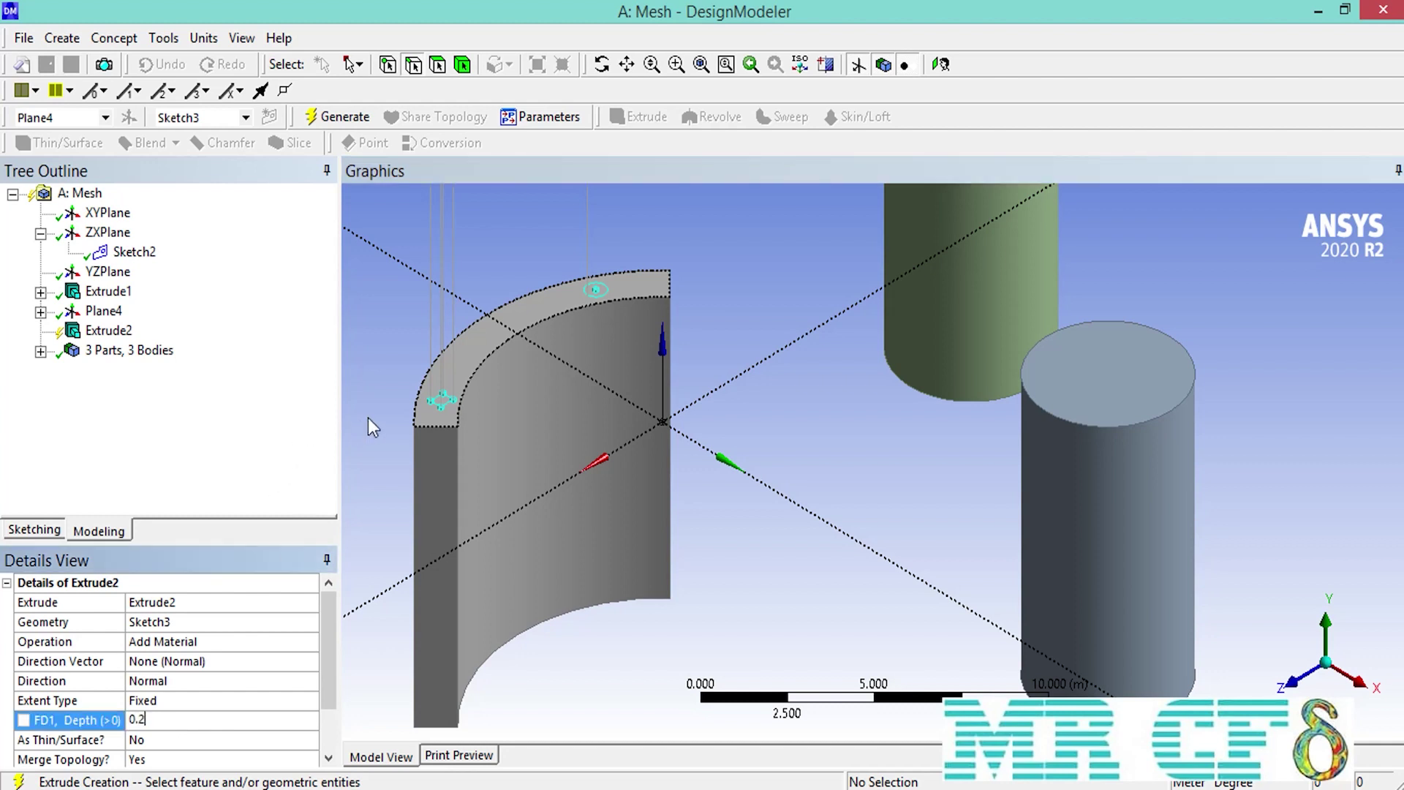
{"action": "key", "text": "Return"}
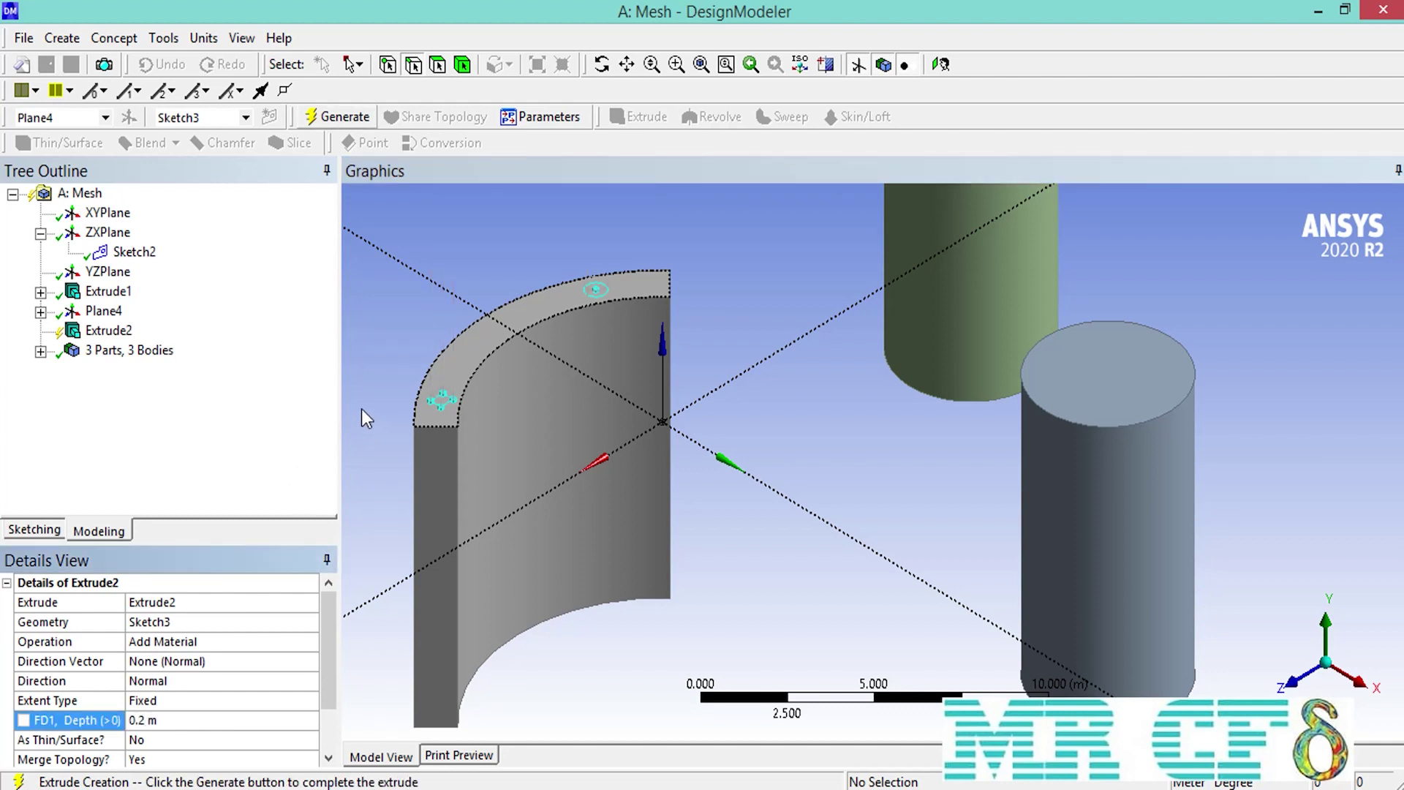
{"action": "left_click", "coordinate": [342, 117]}
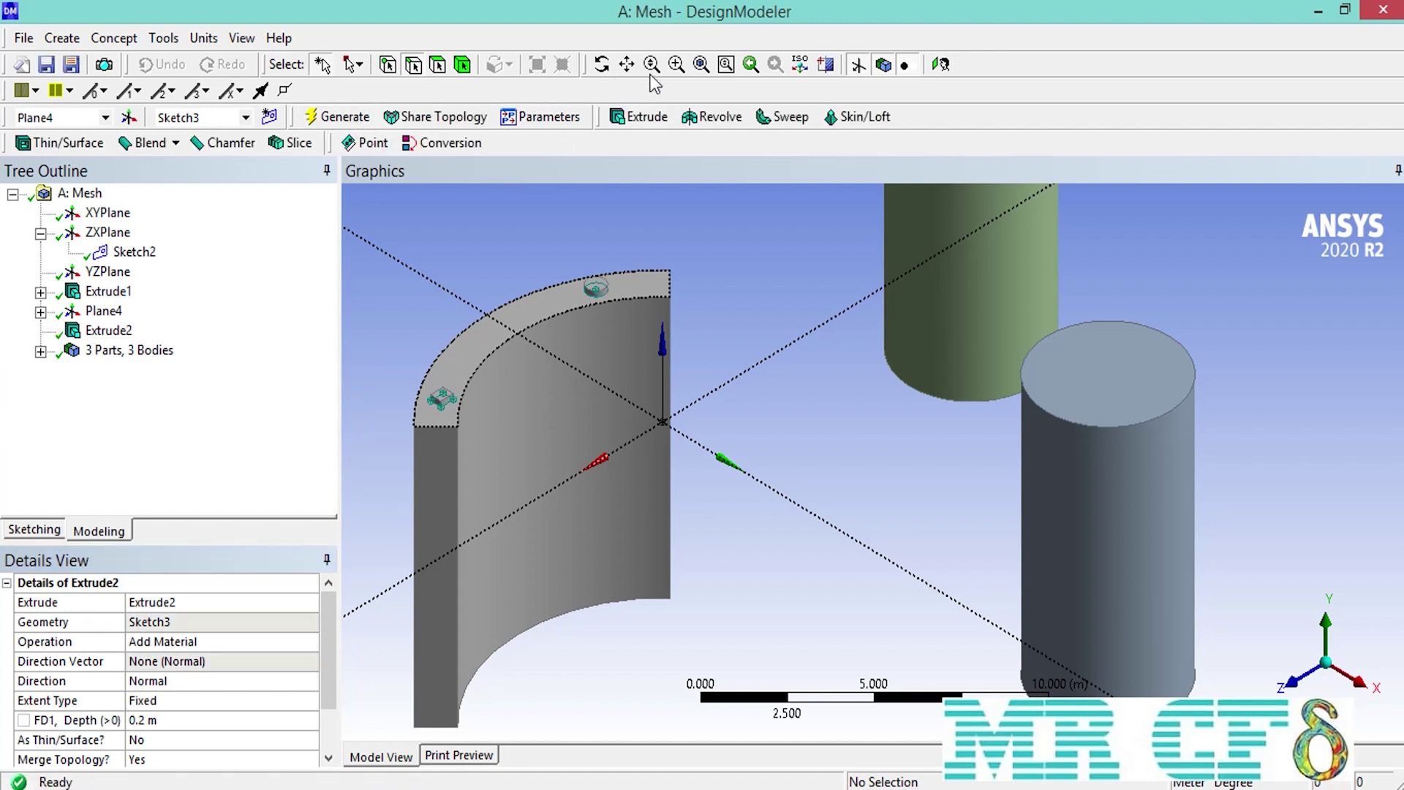
Fit the model in view, close DesignModeler, and open the Mesh cell in ANSYS Meshing
{"action": "left_click", "coordinate": [699, 70]}
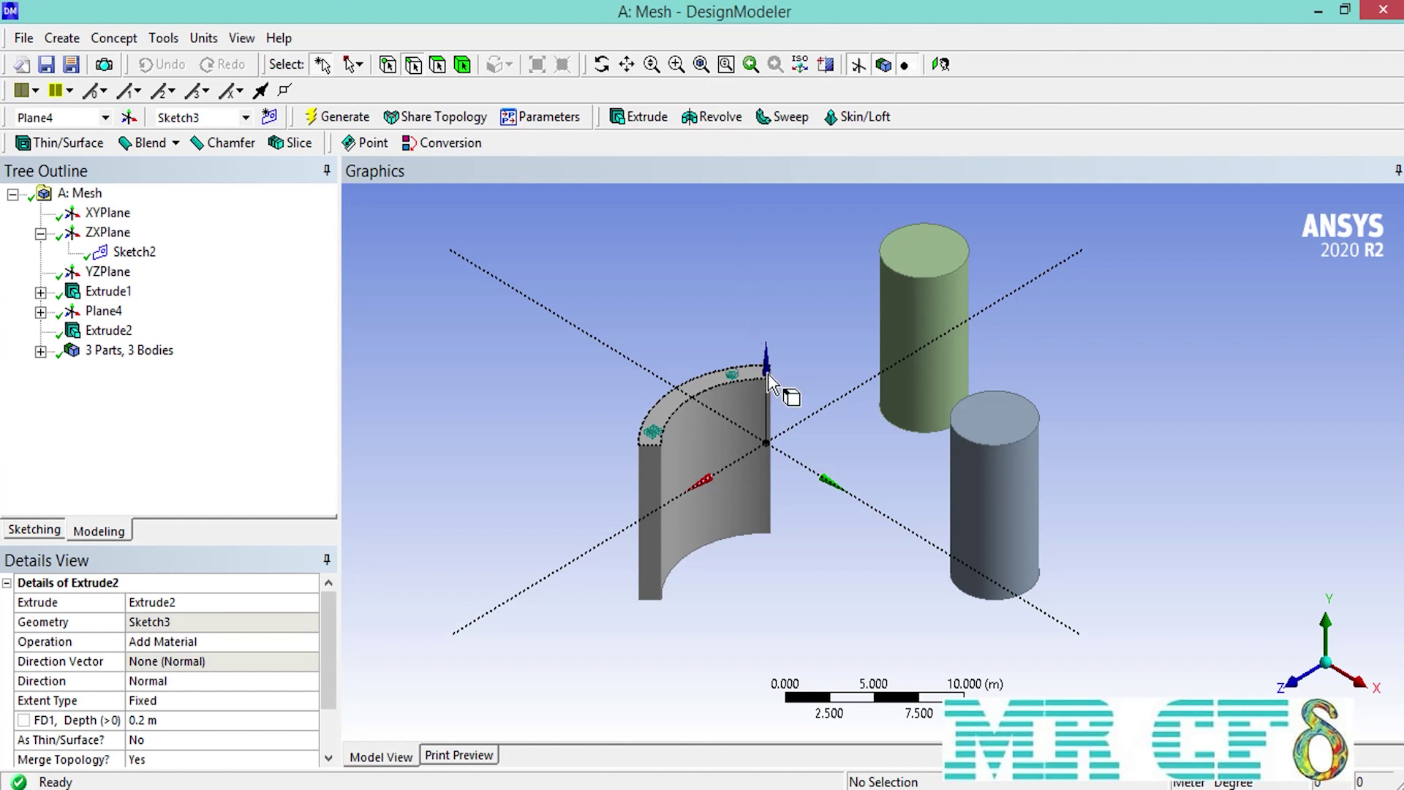
{"action": "left_click", "coordinate": [1375, 14]}
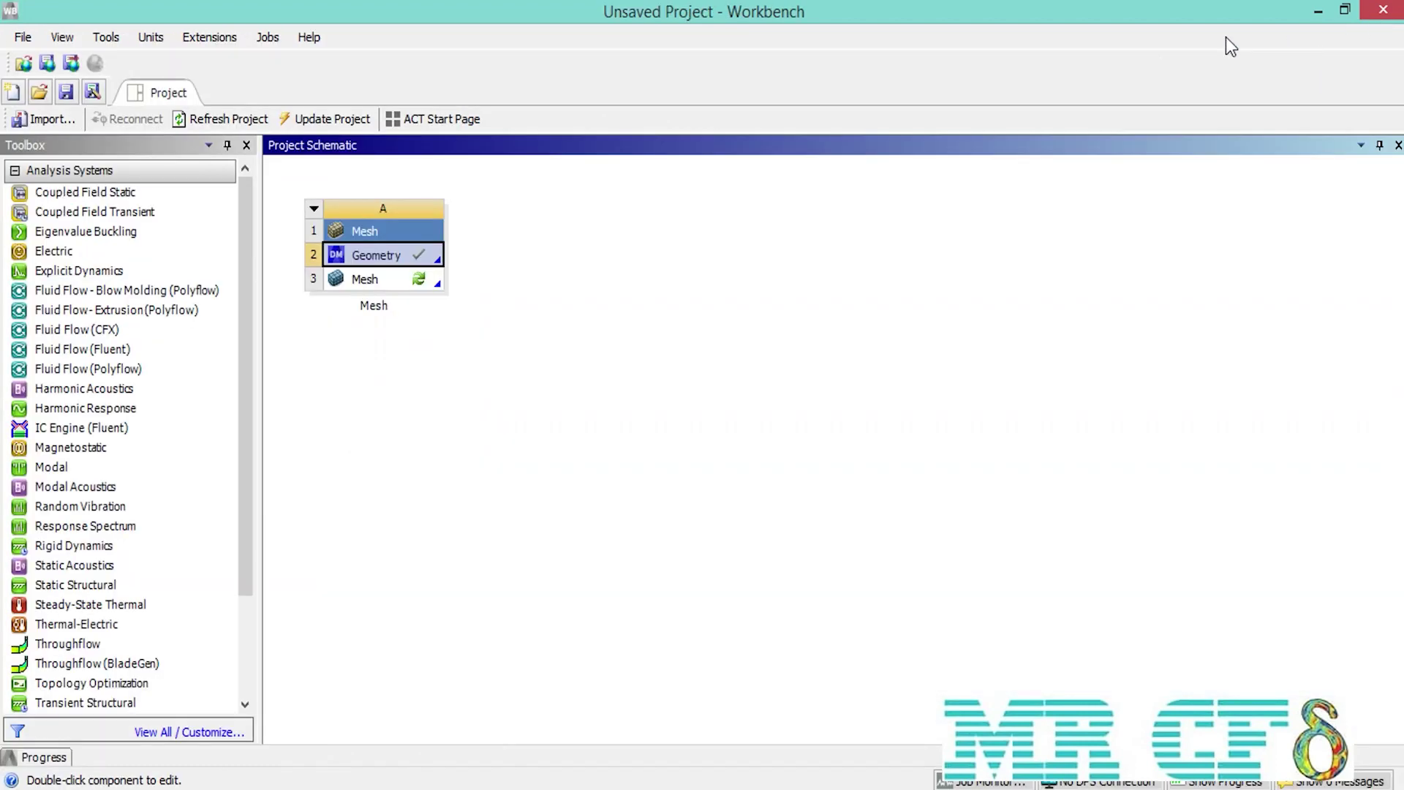
{"action": "double_click", "coordinate": [431, 279]}
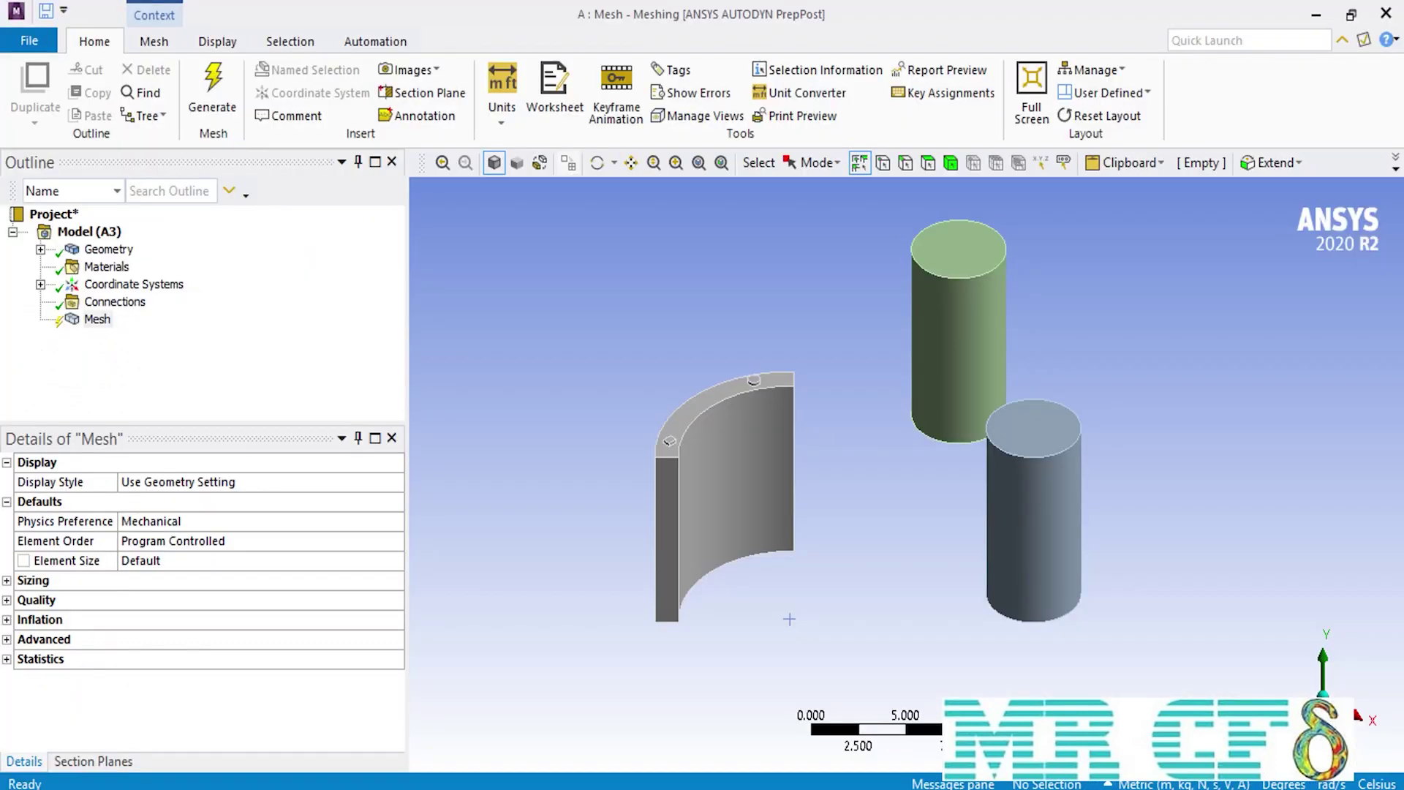
Generate the default mesh: tetrahedra on the curved band, hexahedra on both cylinders
{"action": "right_click", "coordinate": [88, 327]}
{"action": "mouse_move", "coordinate": [92, 336]}
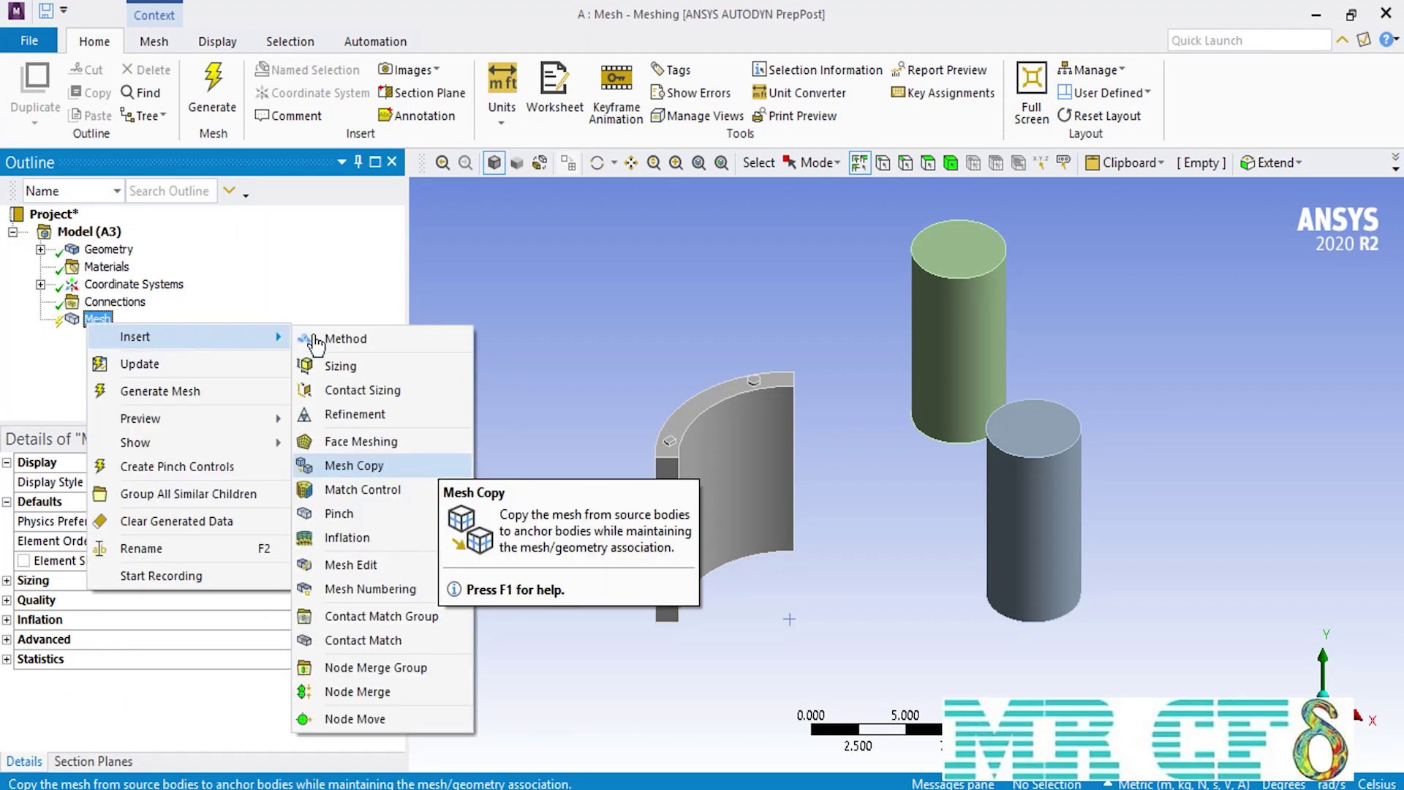
{"action": "left_click", "coordinate": [479, 467]}
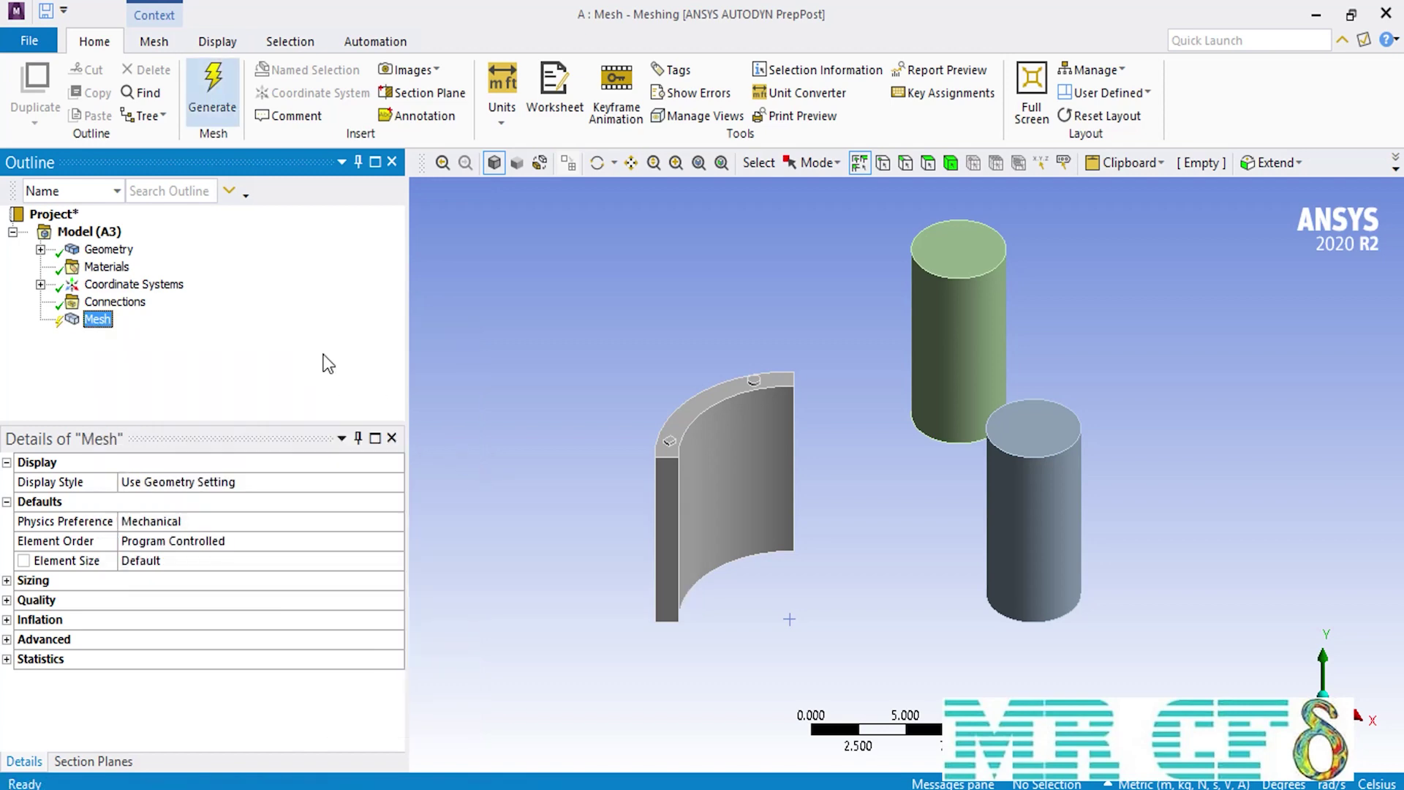
{"action": "left_click", "coordinate": [215, 114]}
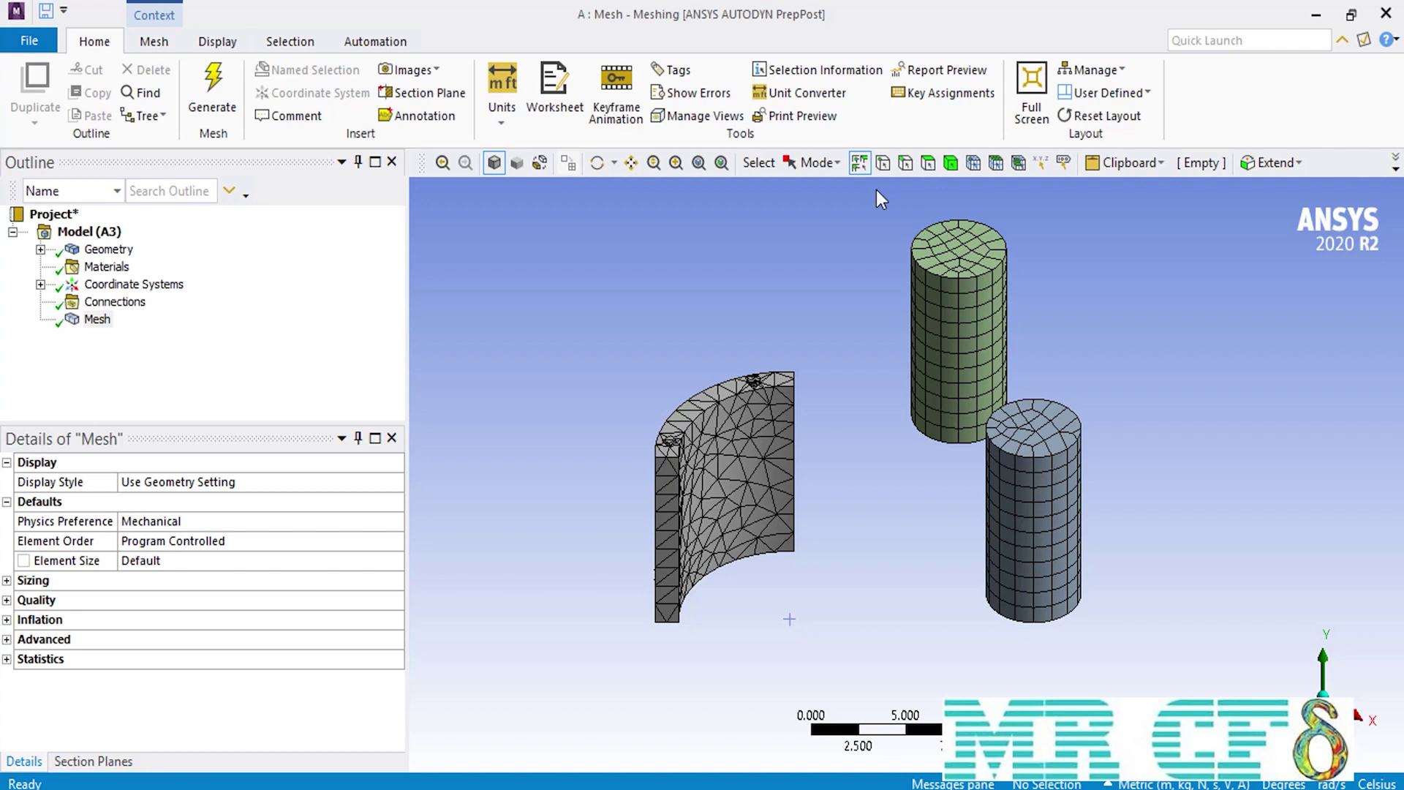
{"action": "scroll", "coordinate": [876, 190], "scroll_direction": "up", "scroll_amount": 3}
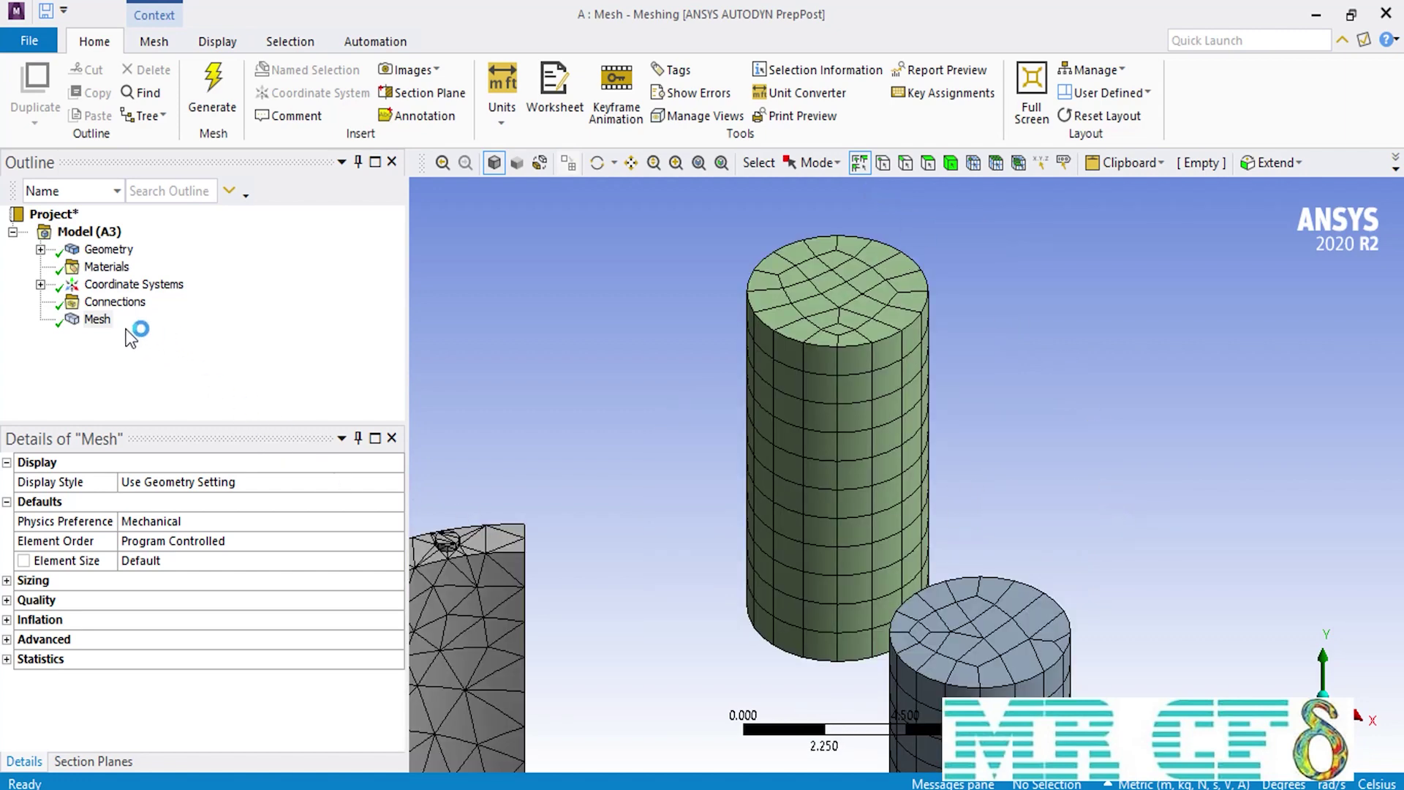
Add a Tetrahedrons (Patch Conforming) method on the lower right cylinder and regenerate the mesh
{"action": "right_click", "coordinate": [92, 322]}
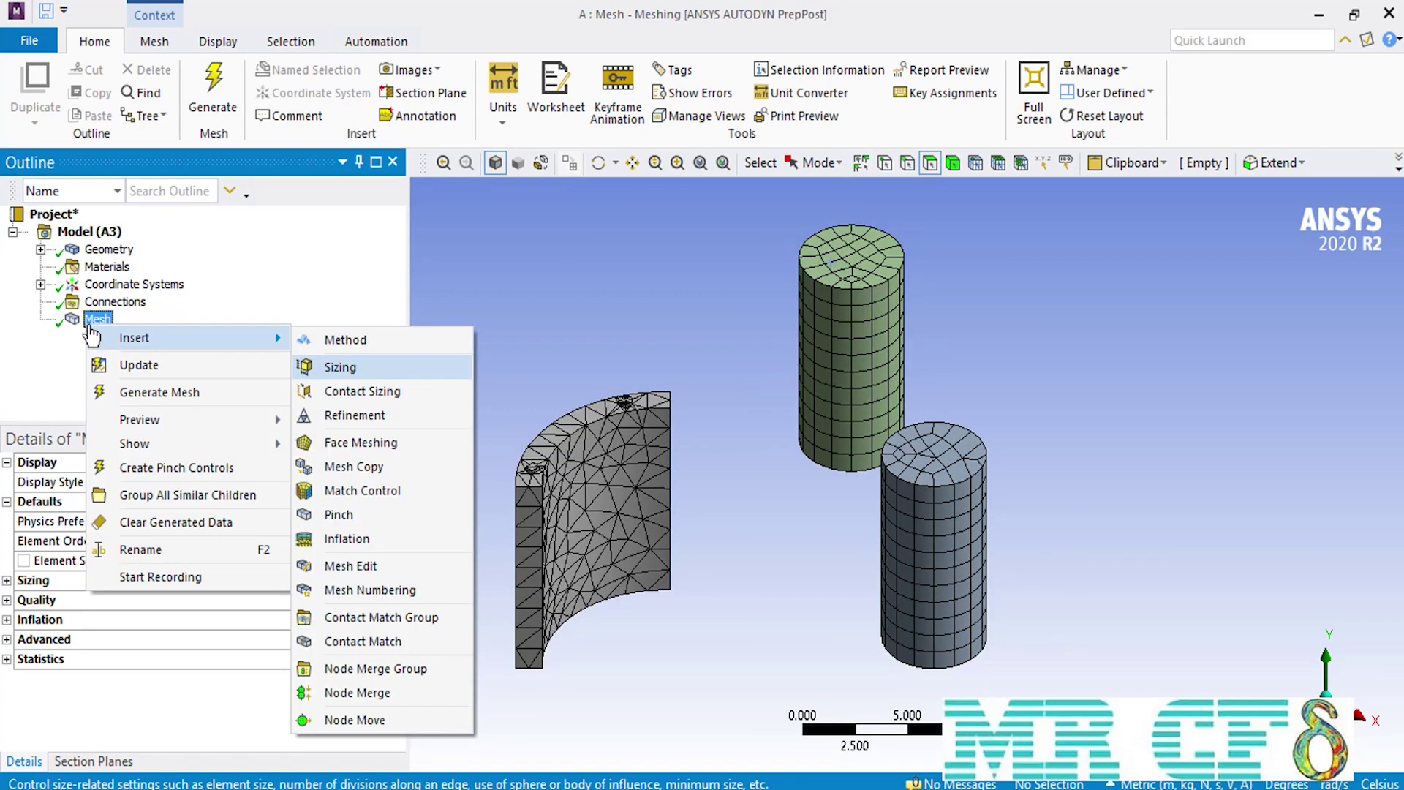
{"action": "left_click", "coordinate": [426, 342]}
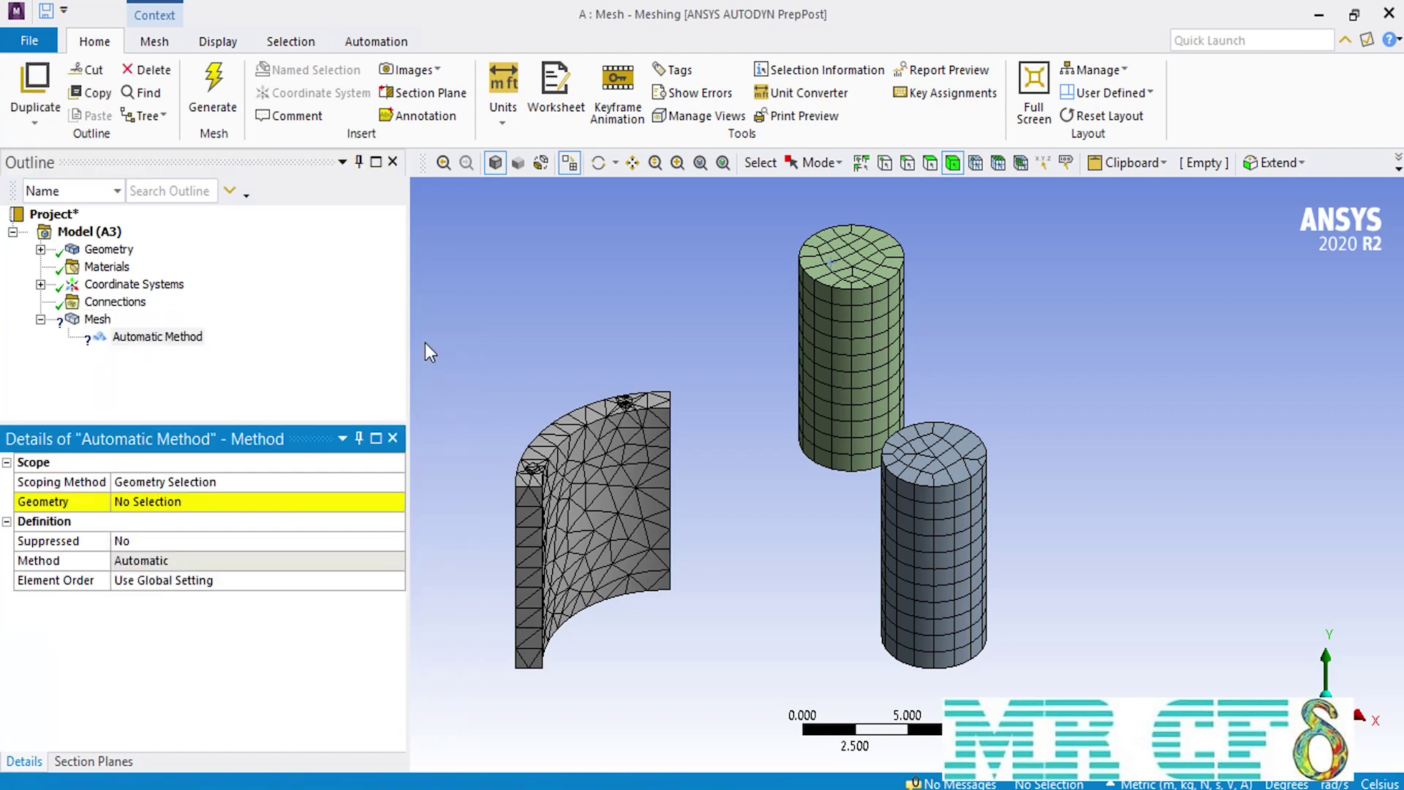
{"action": "left_click", "coordinate": [962, 500]}
{"action": "left_click", "coordinate": [183, 504]}
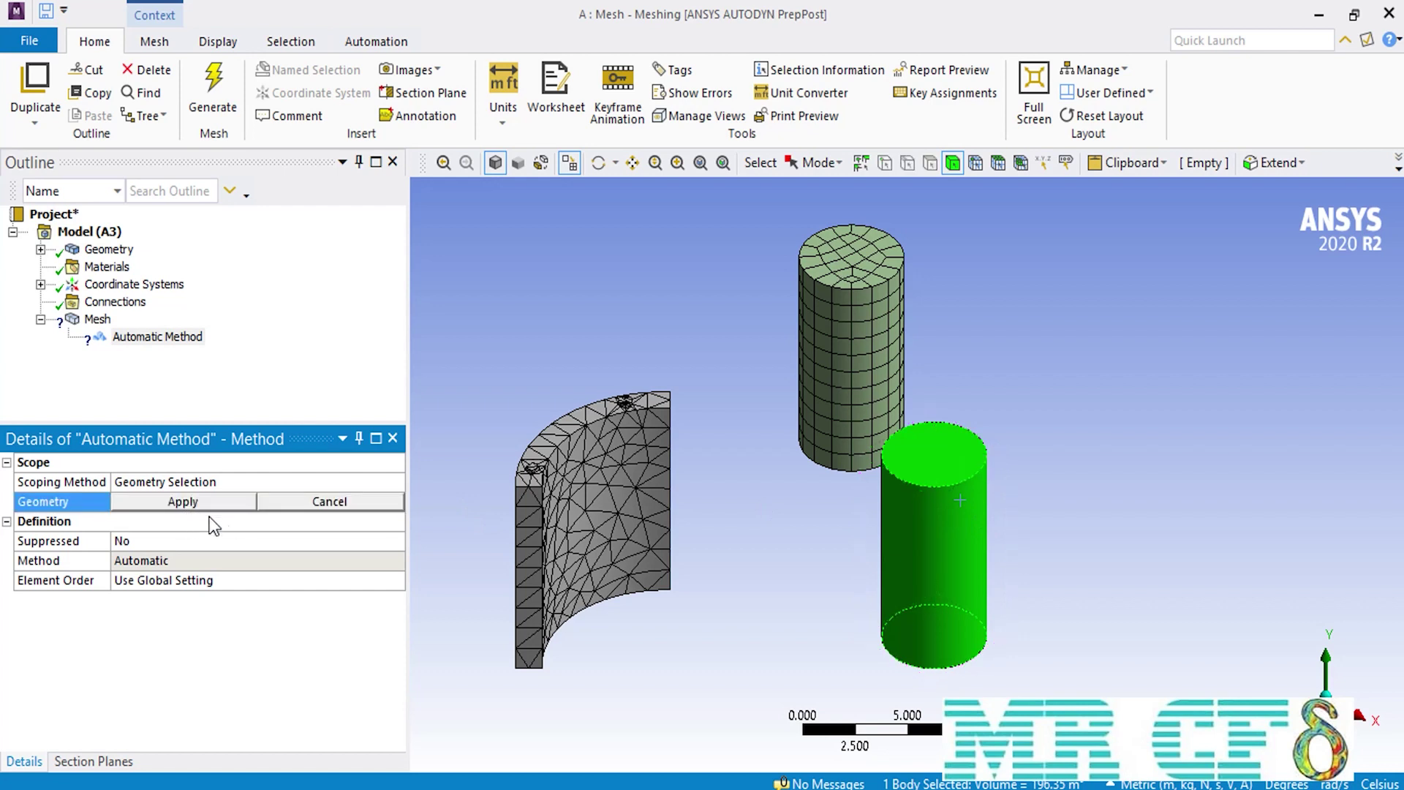
{"action": "left_click", "coordinate": [398, 560]}
{"action": "left_click", "coordinate": [258, 585]}
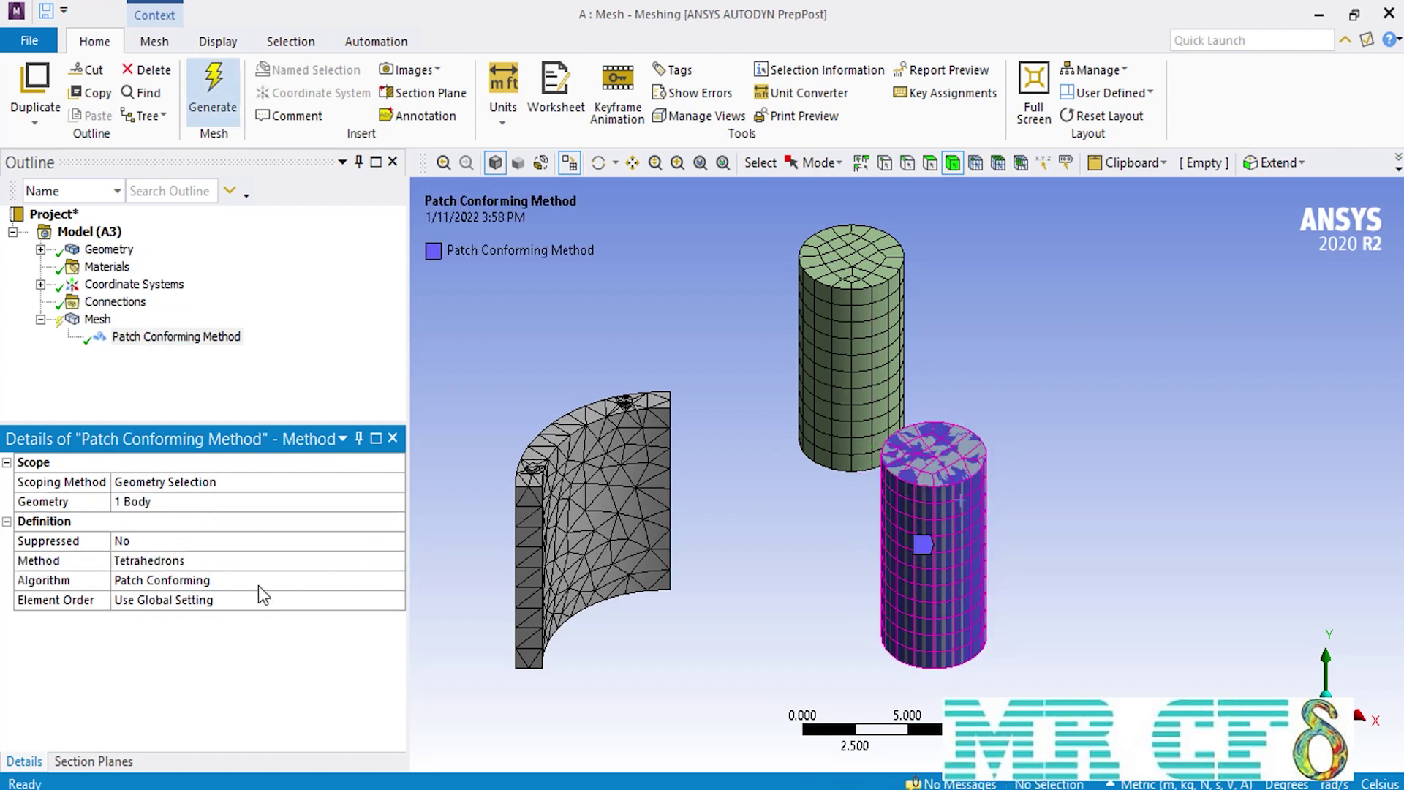
{"action": "left_click", "coordinate": [204, 98]}
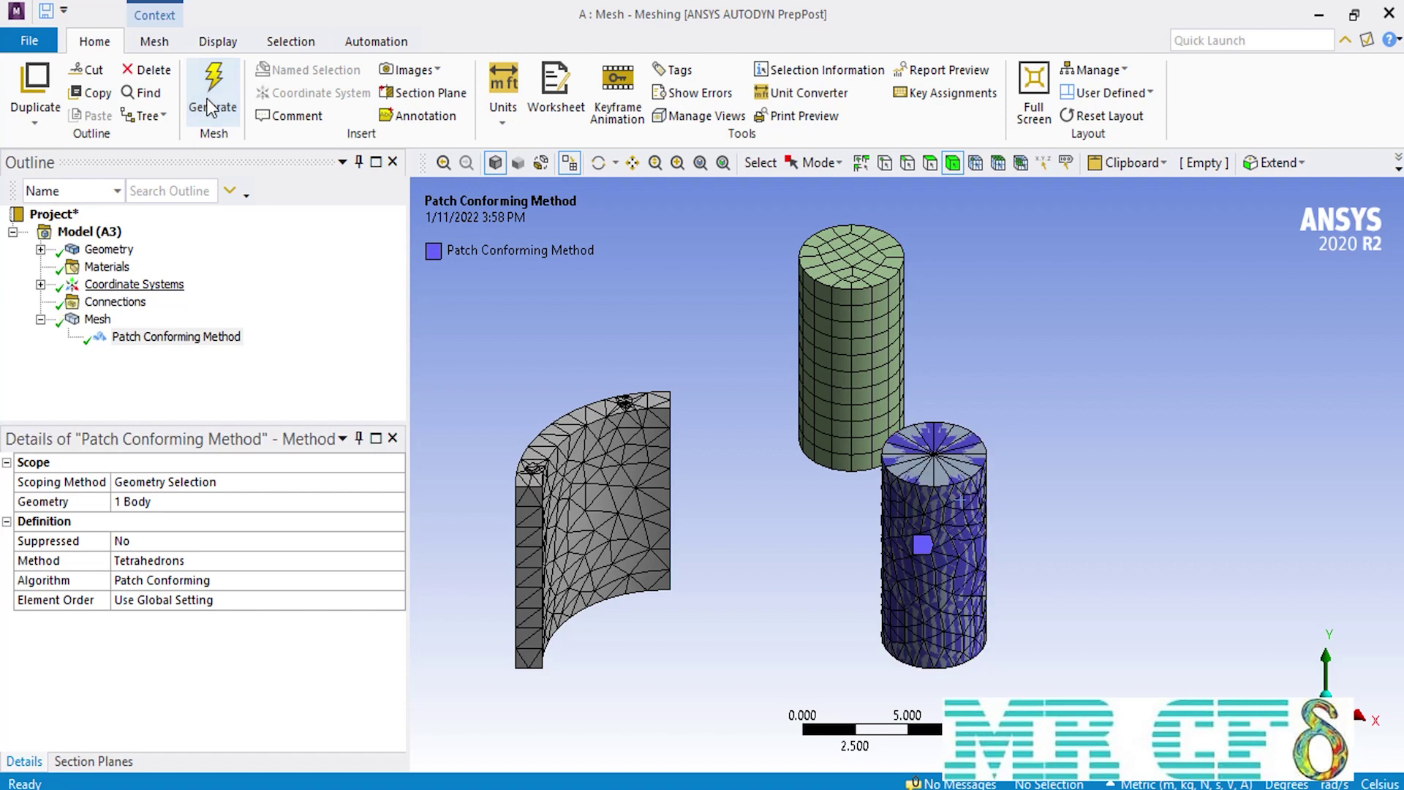
Insert a Mesh Copy control with the lower cylinder's top face as source anchor
{"action": "right_click", "coordinate": [82, 322]}
{"action": "mouse_move", "coordinate": [86, 327]}
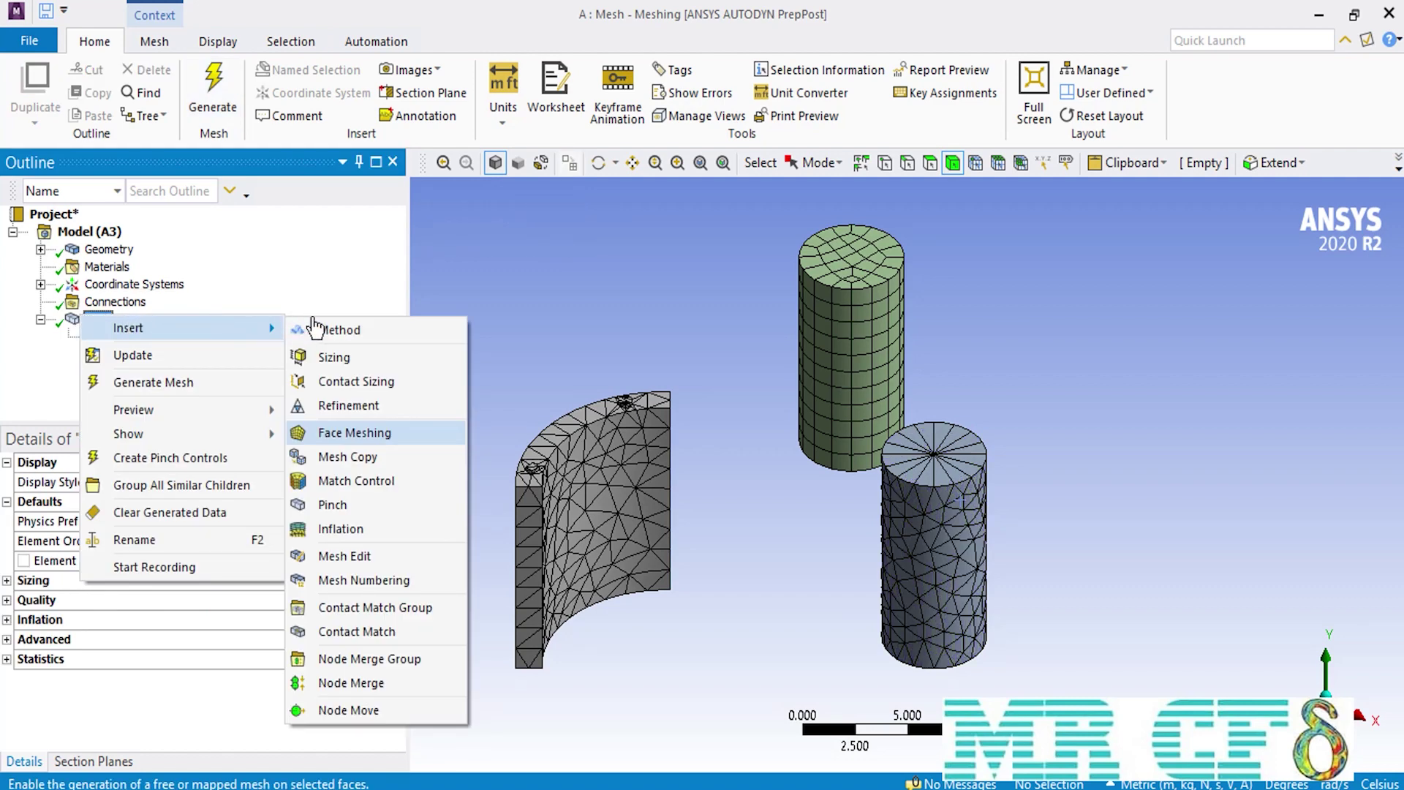
{"action": "left_click", "coordinate": [390, 457]}
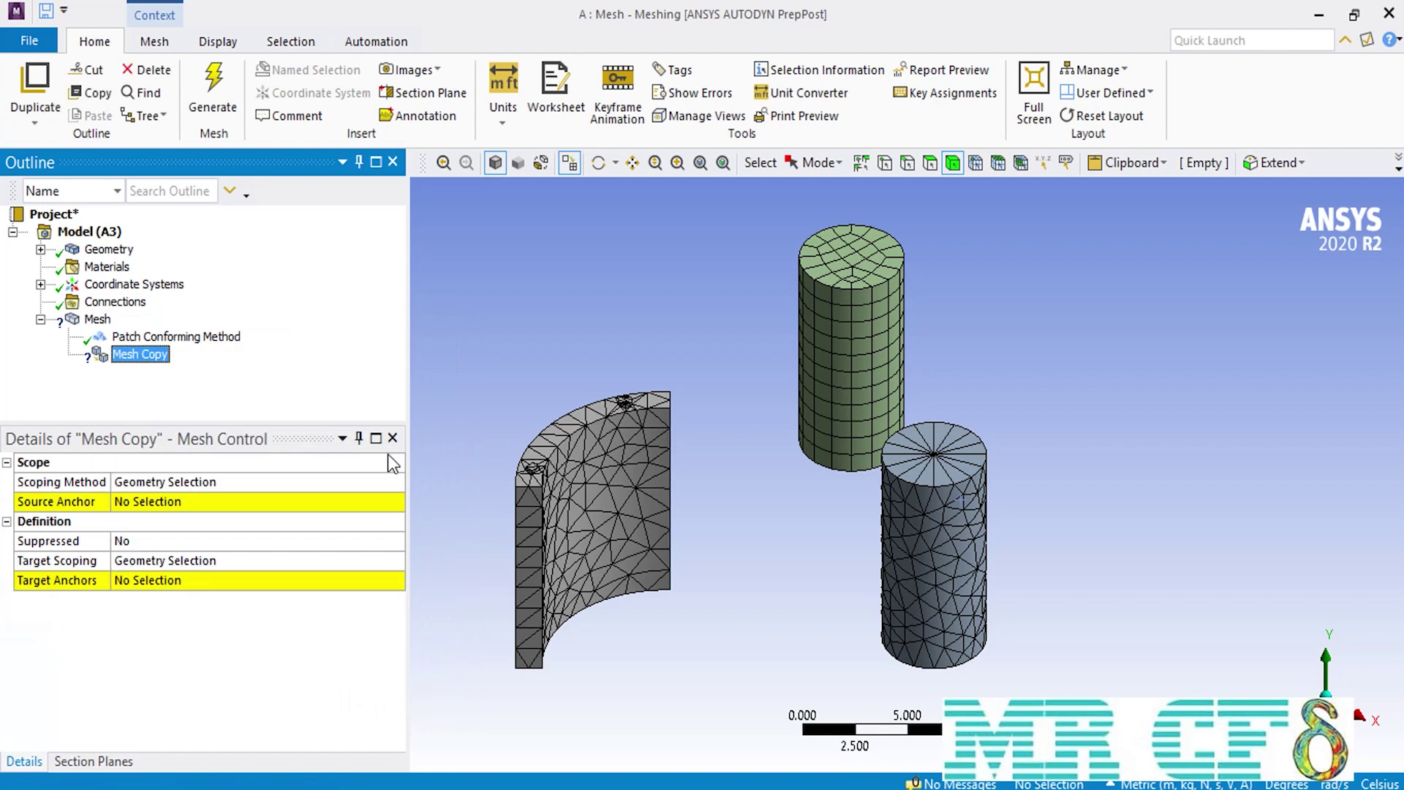
{"action": "left_click", "coordinate": [370, 502]}
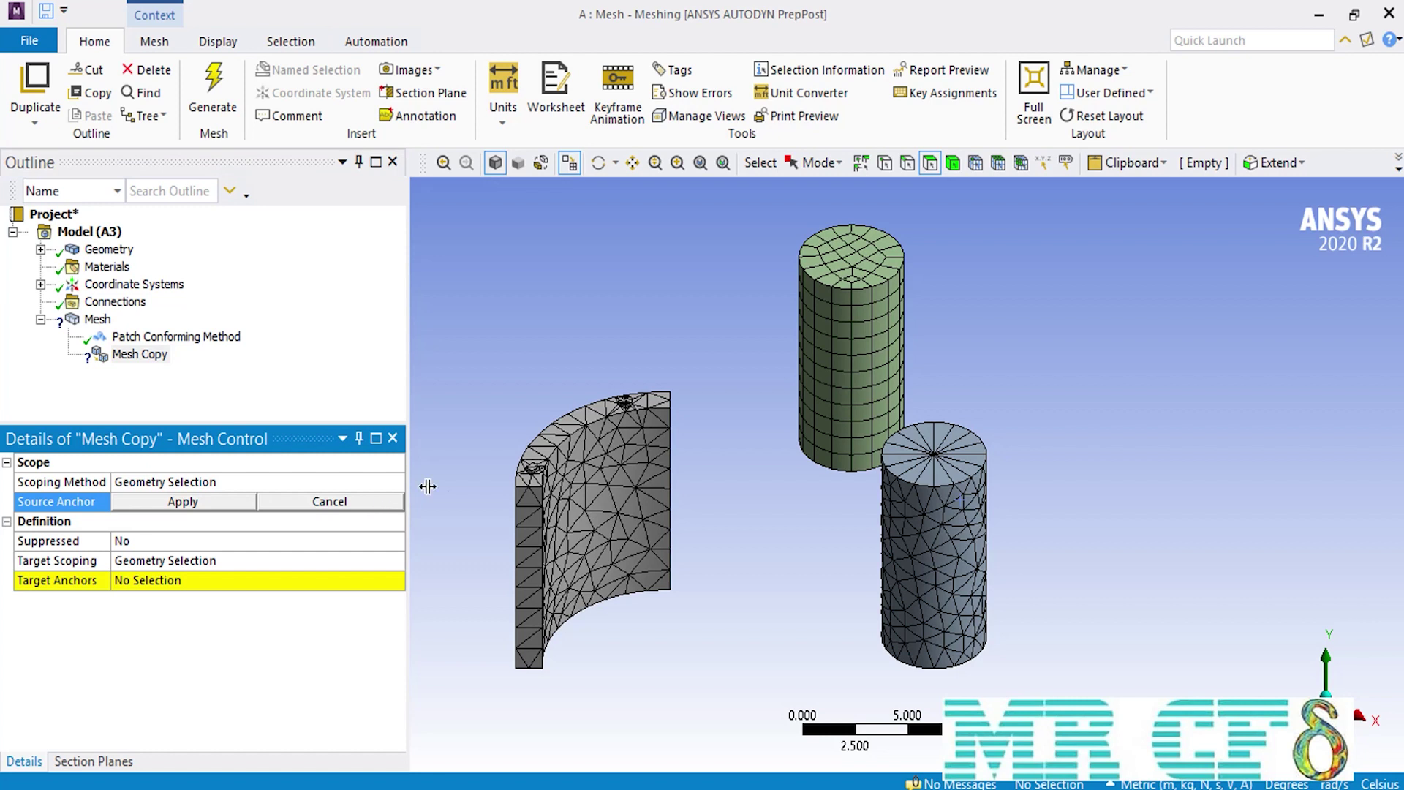
{"action": "left_click", "coordinate": [898, 443]}
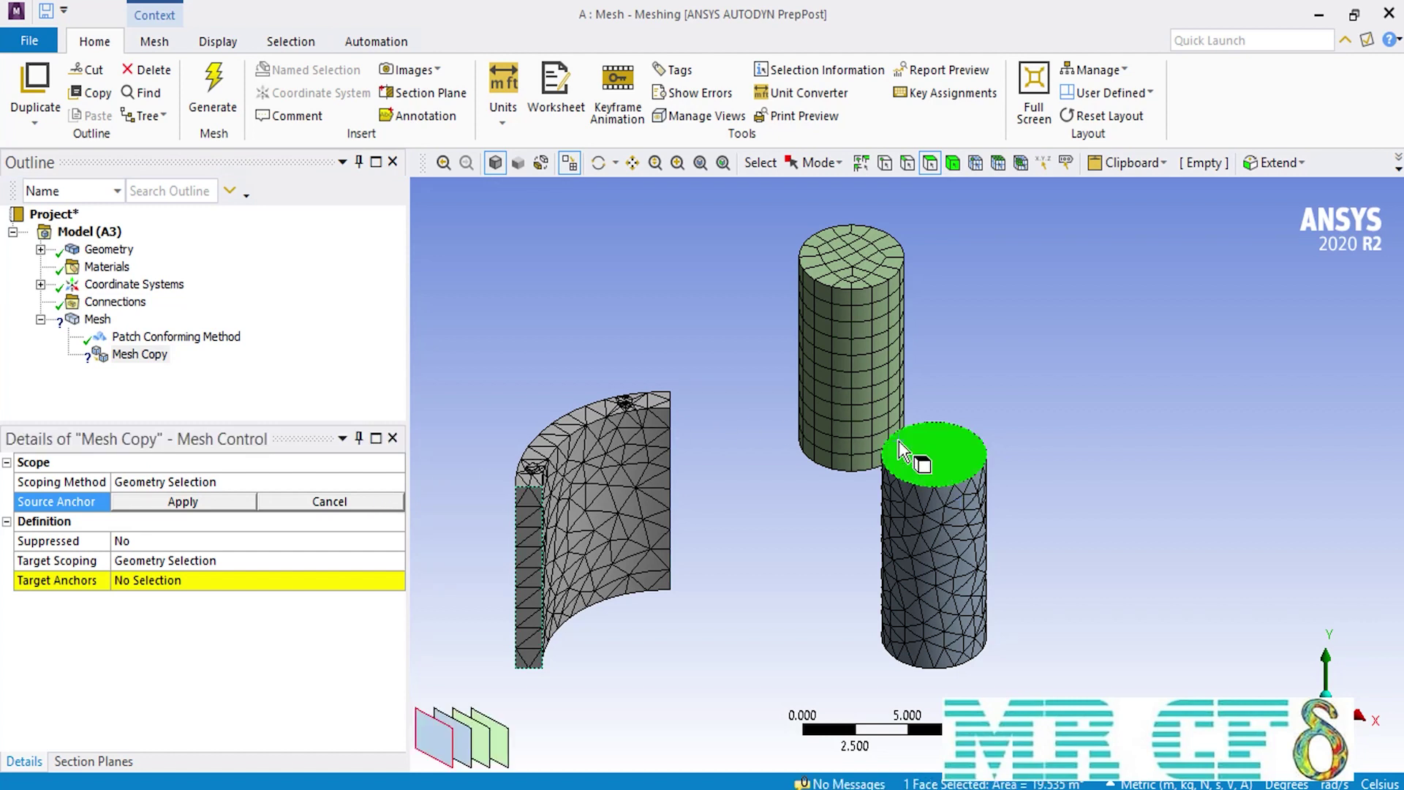
{"action": "left_click", "coordinate": [183, 502]}
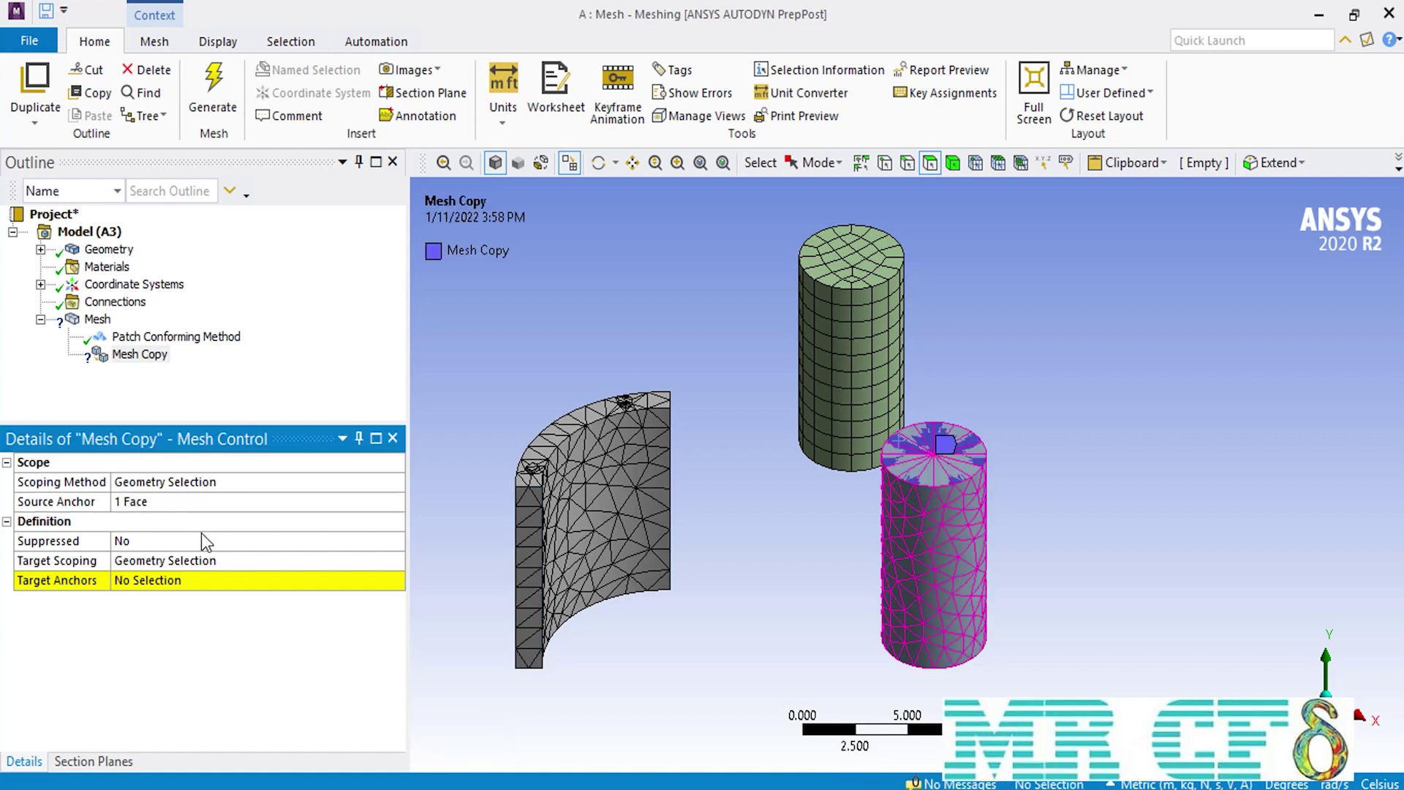
Set the upper cylinder's top face as target anchor and regenerate the mesh
{"action": "left_click", "coordinate": [233, 579]}
{"action": "left_click", "coordinate": [825, 266]}
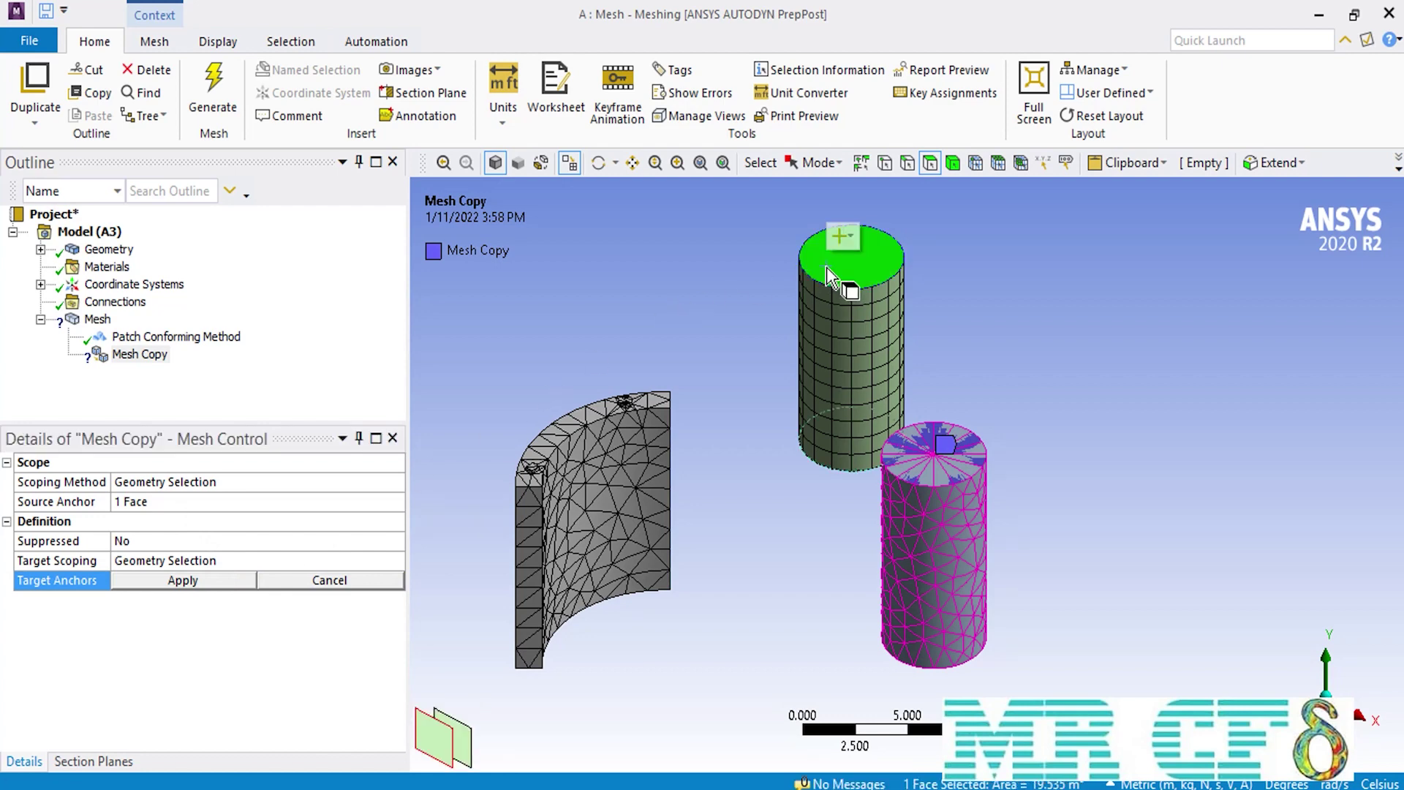
{"action": "left_click", "coordinate": [181, 580]}
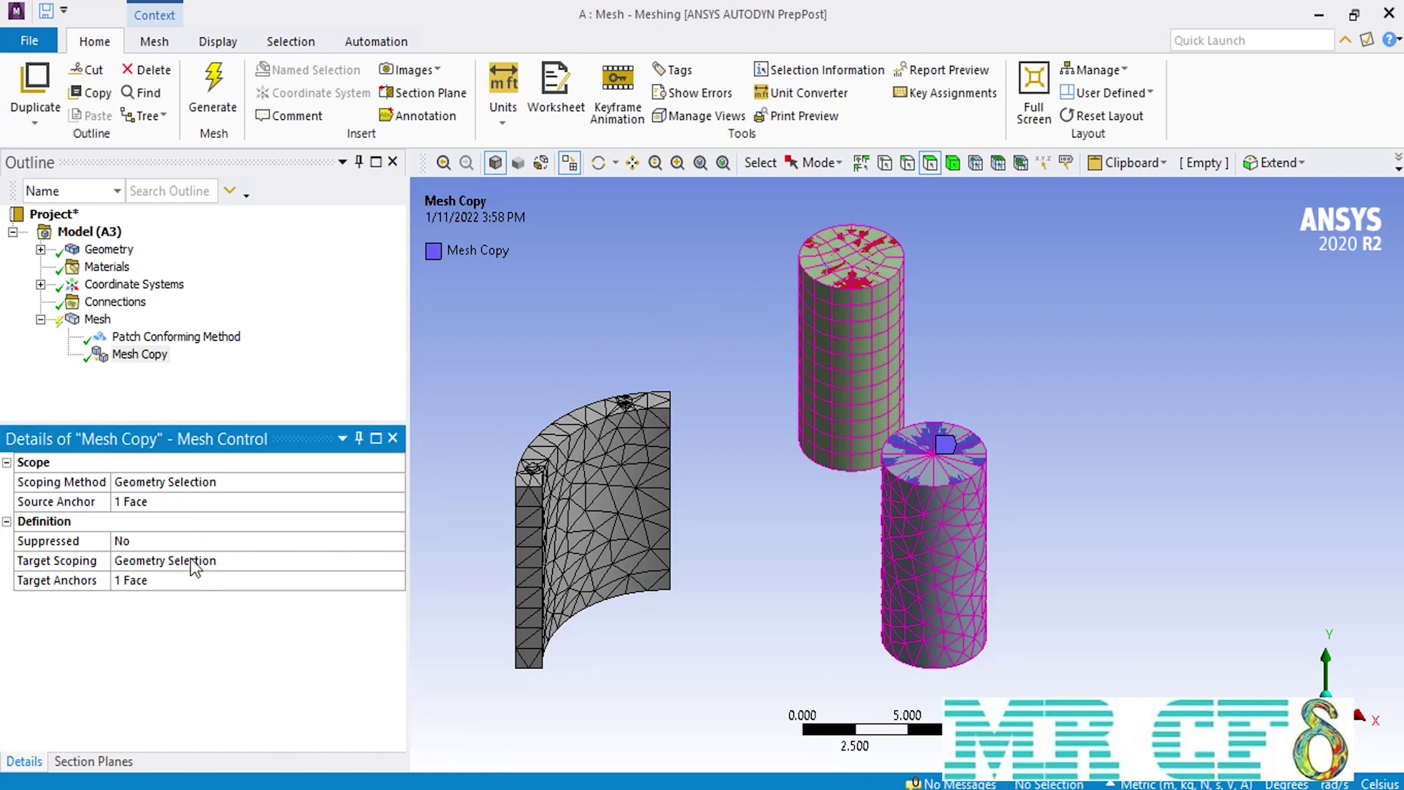
{"action": "left_click", "coordinate": [186, 104]}
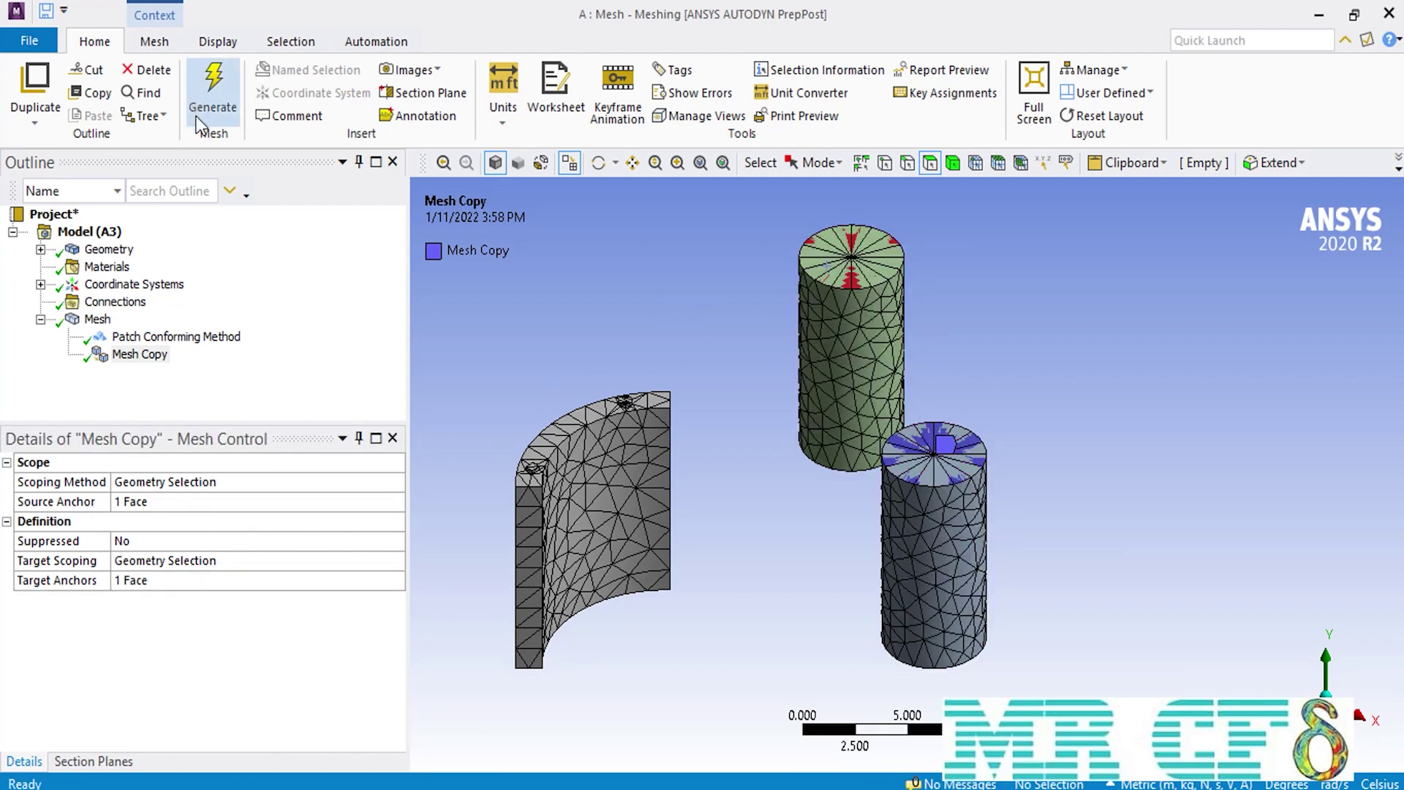